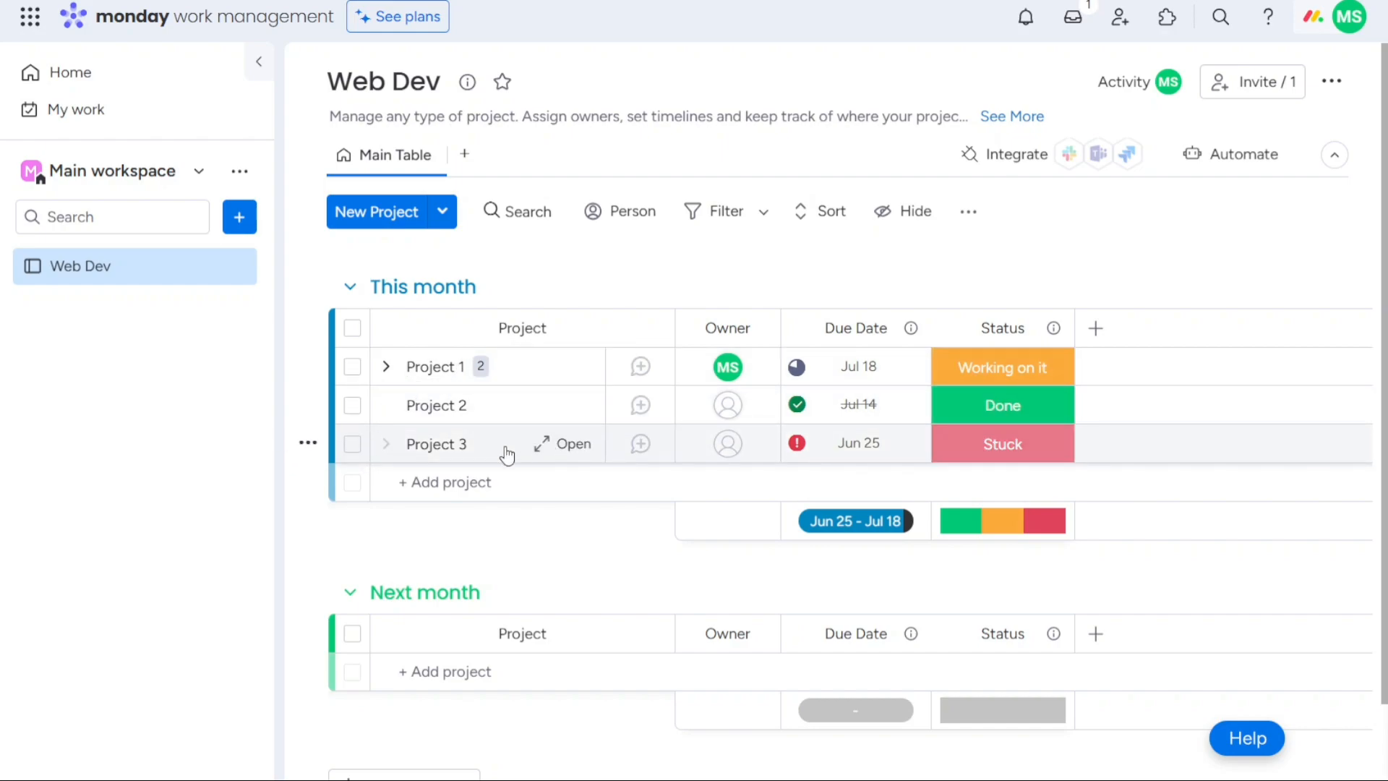
Step: Select all projects in the This month group and clear the selection again
key("ctrl+a")
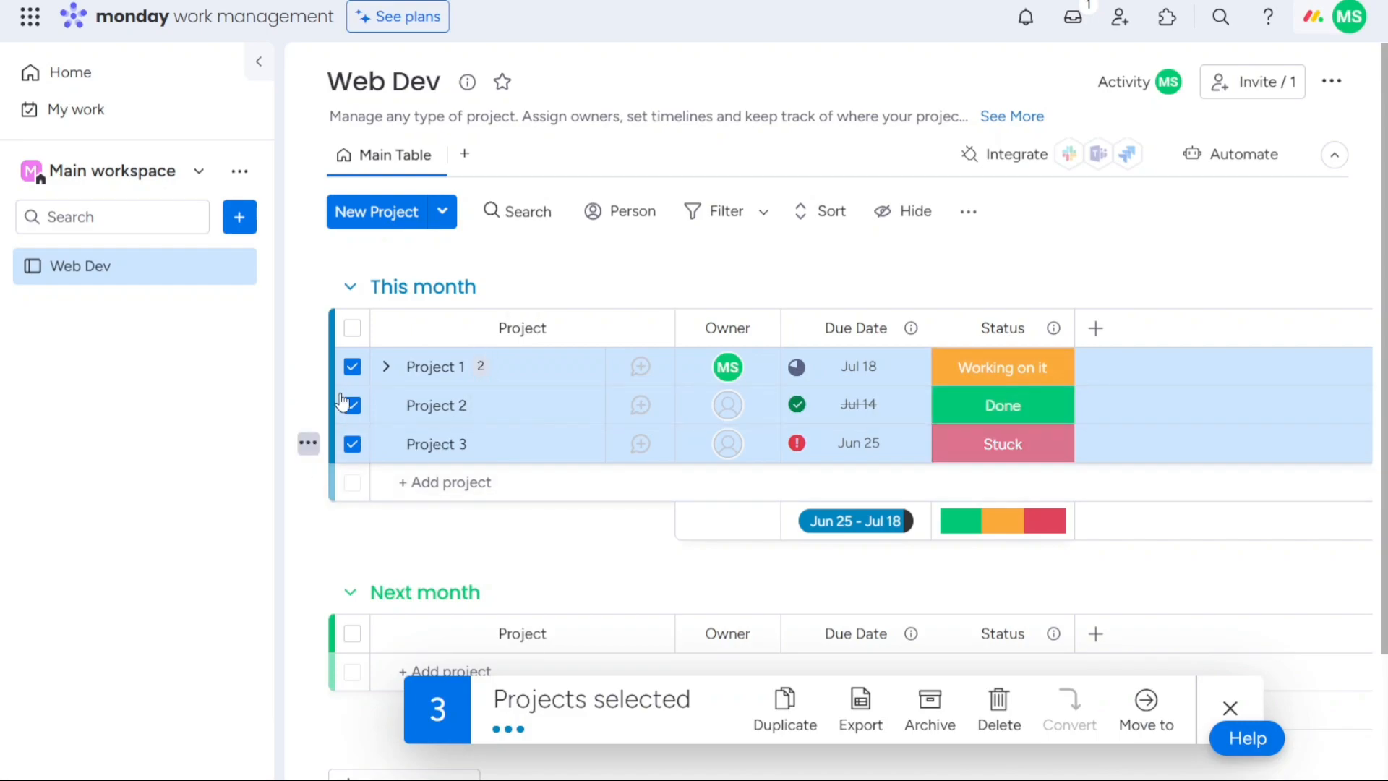
left_click(352, 329)
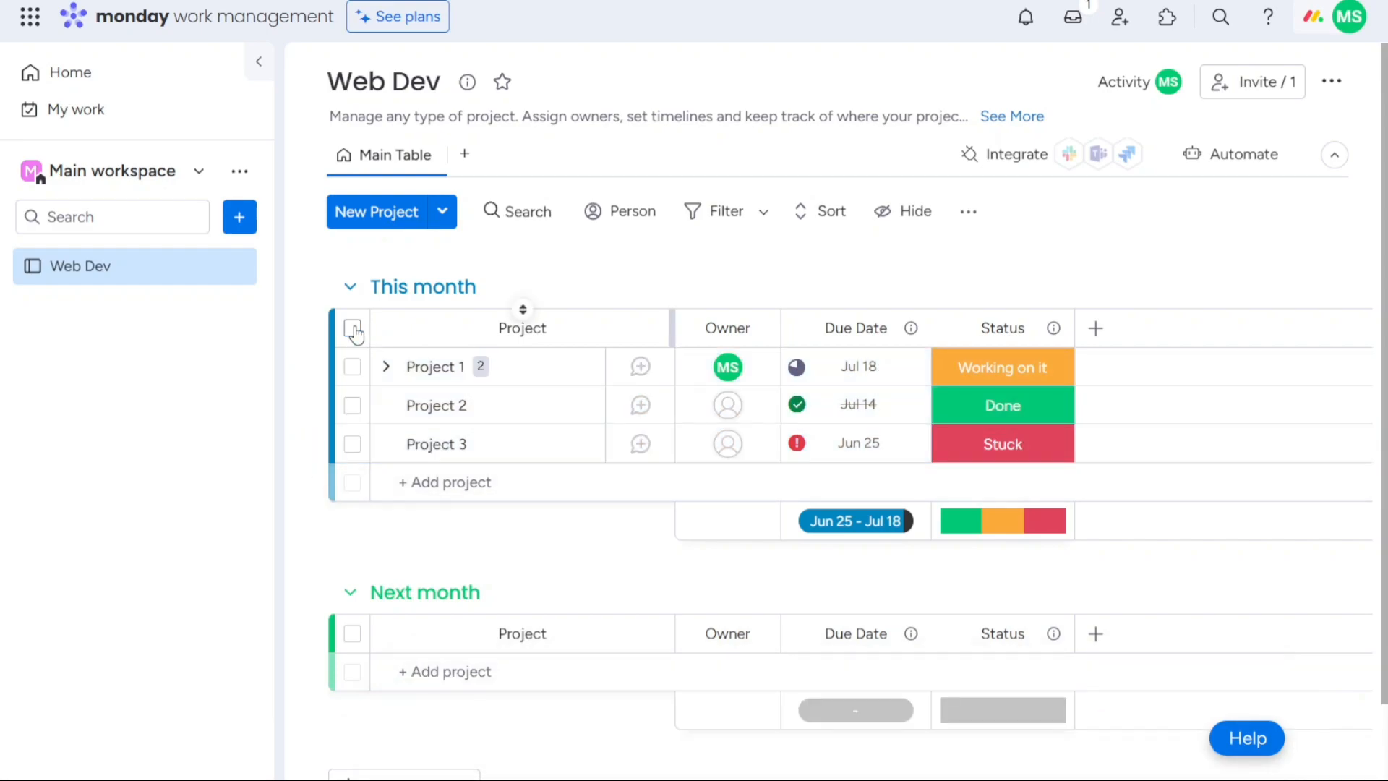
mouse_move(307, 363)
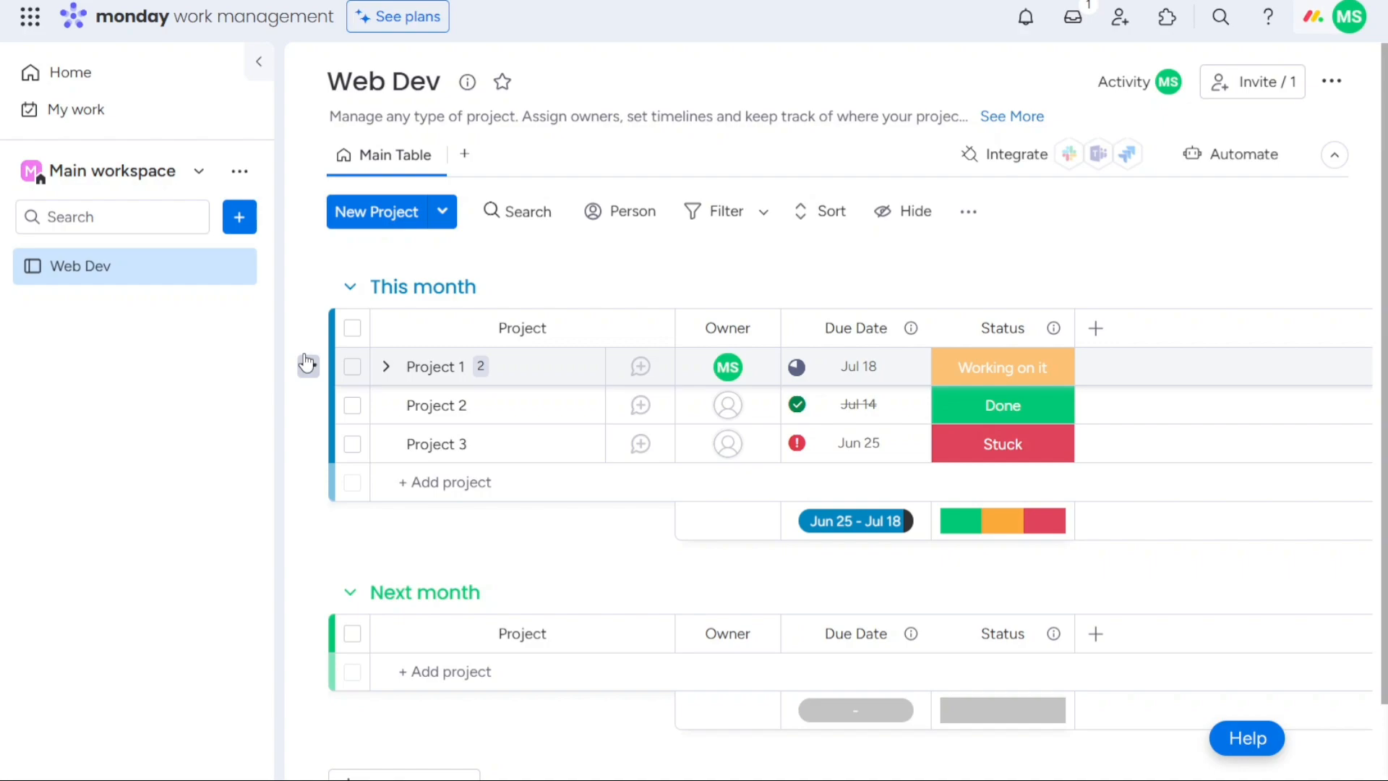
Step: Look through the available column types and the settings options of the Owner column in the This month group
left_click(1096, 329)
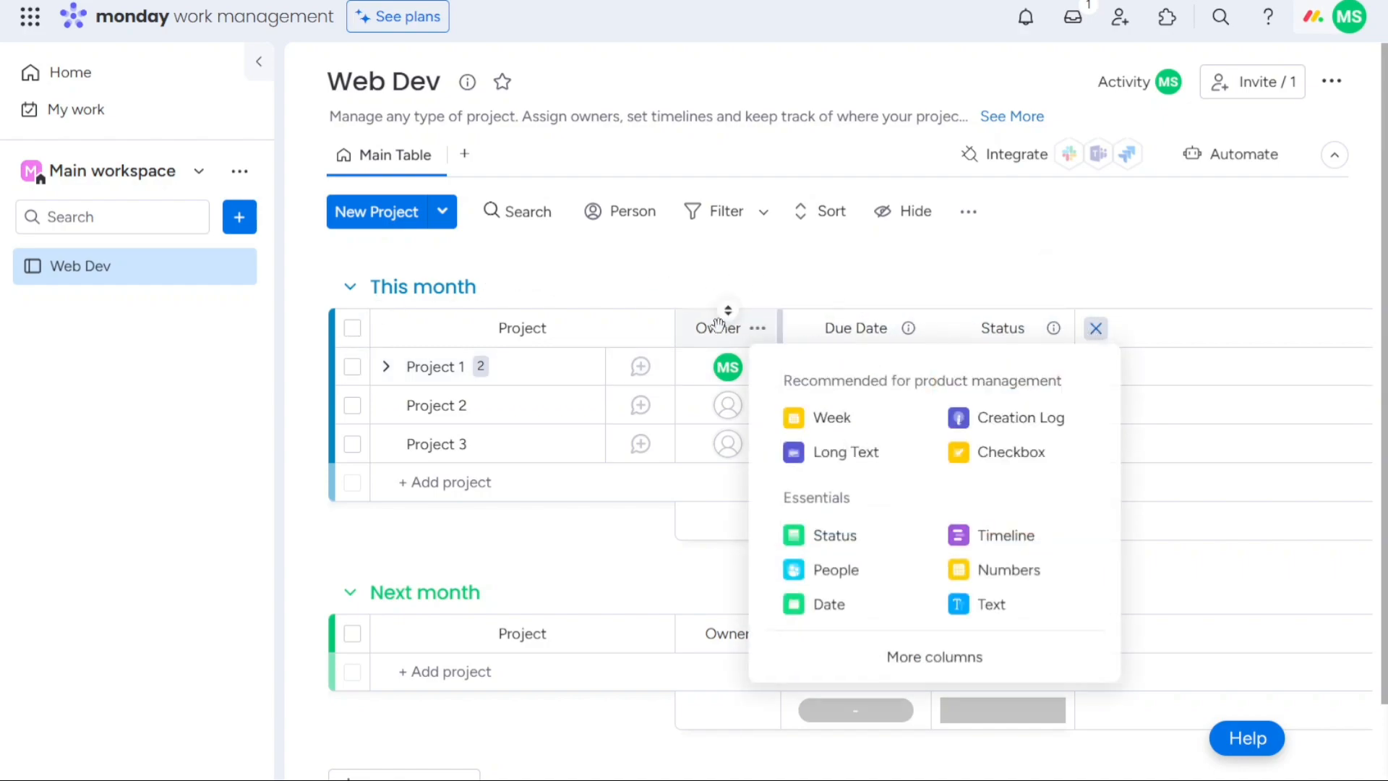
left_click(756, 332)
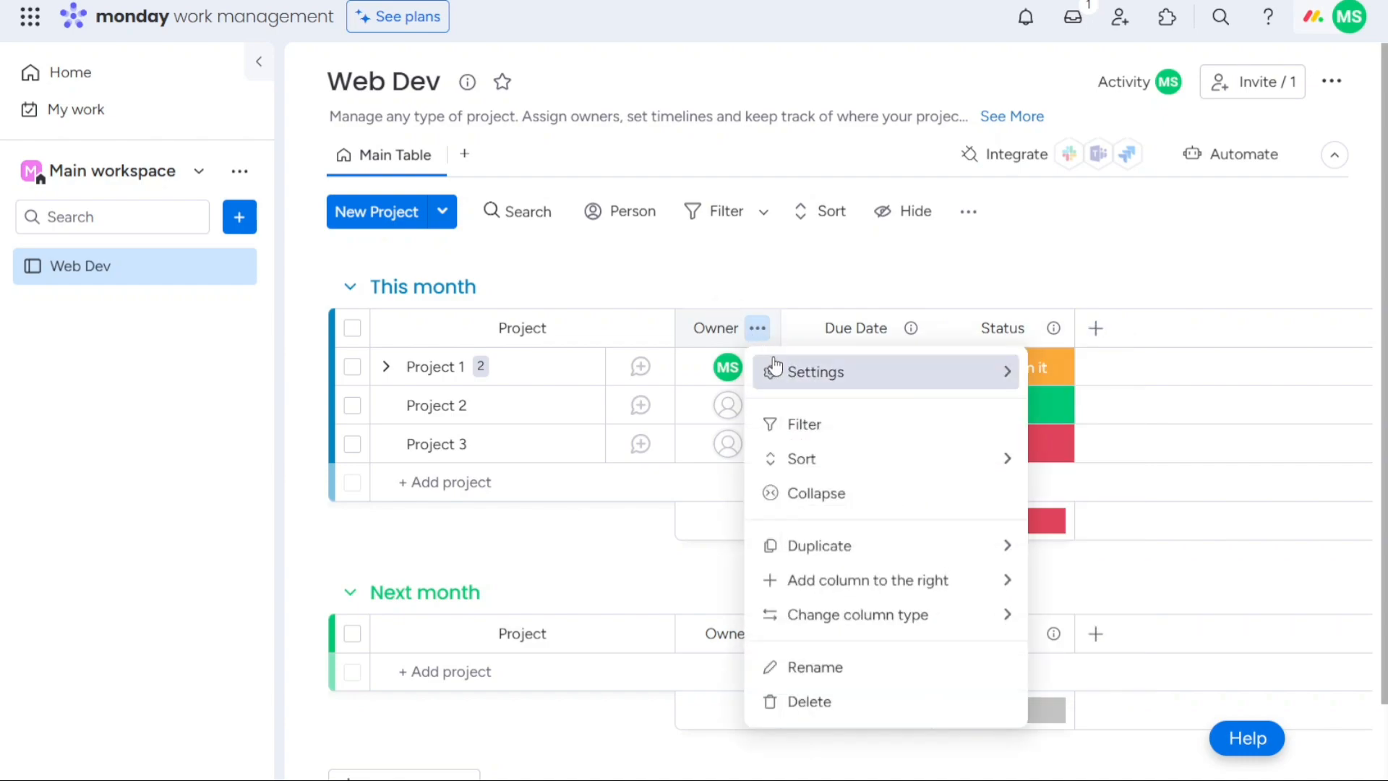
mouse_move(777, 372)
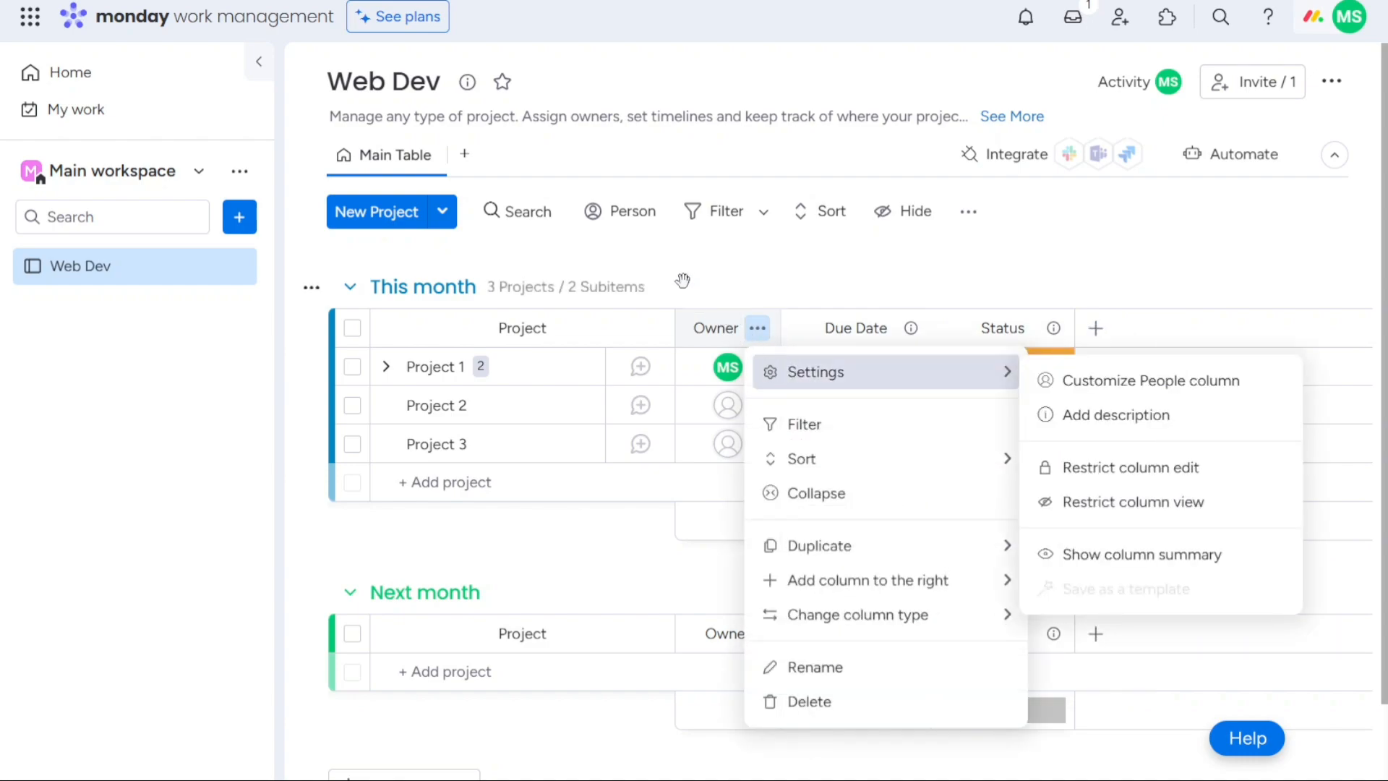
left_click(593, 259)
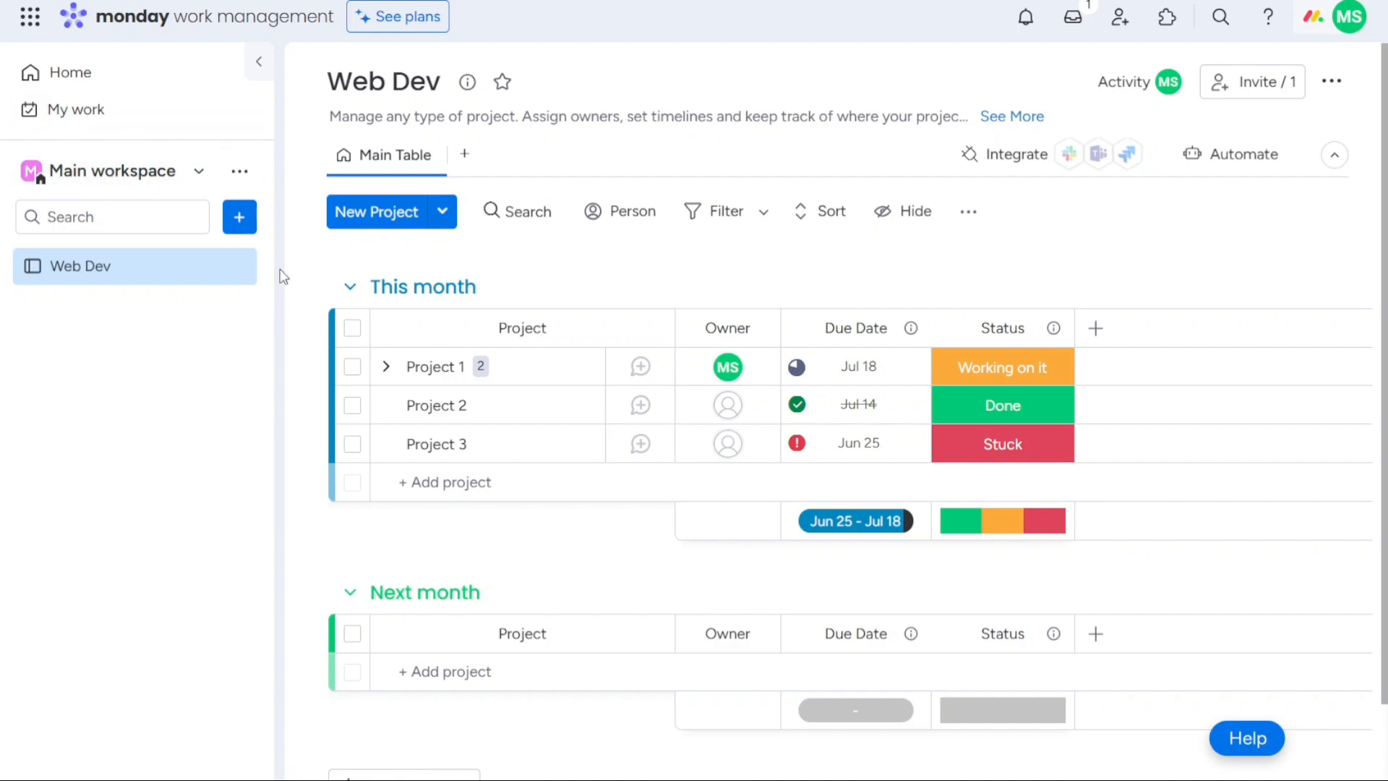
Step: Add a new board to the workspace from the Jira Issues Overview template in the Project Management category
left_click(240, 217)
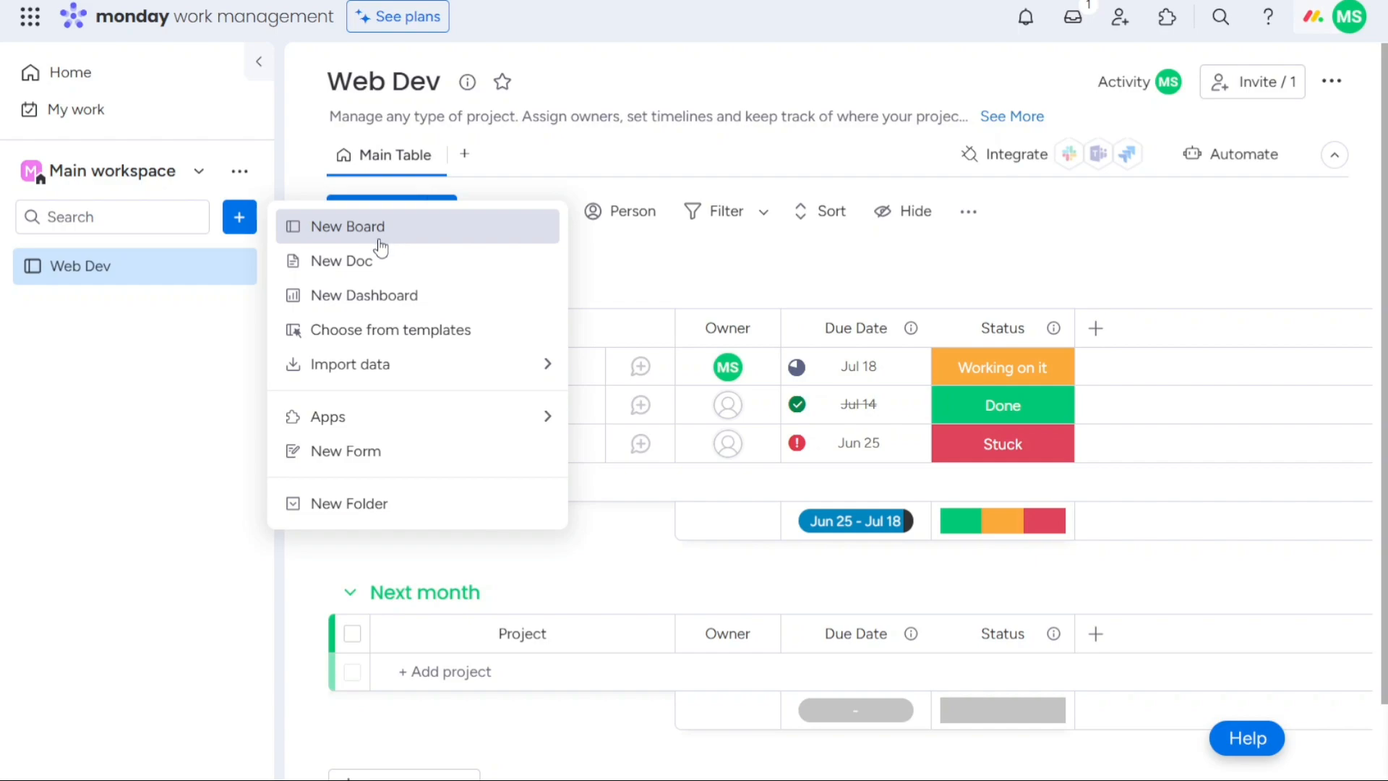
left_click(403, 338)
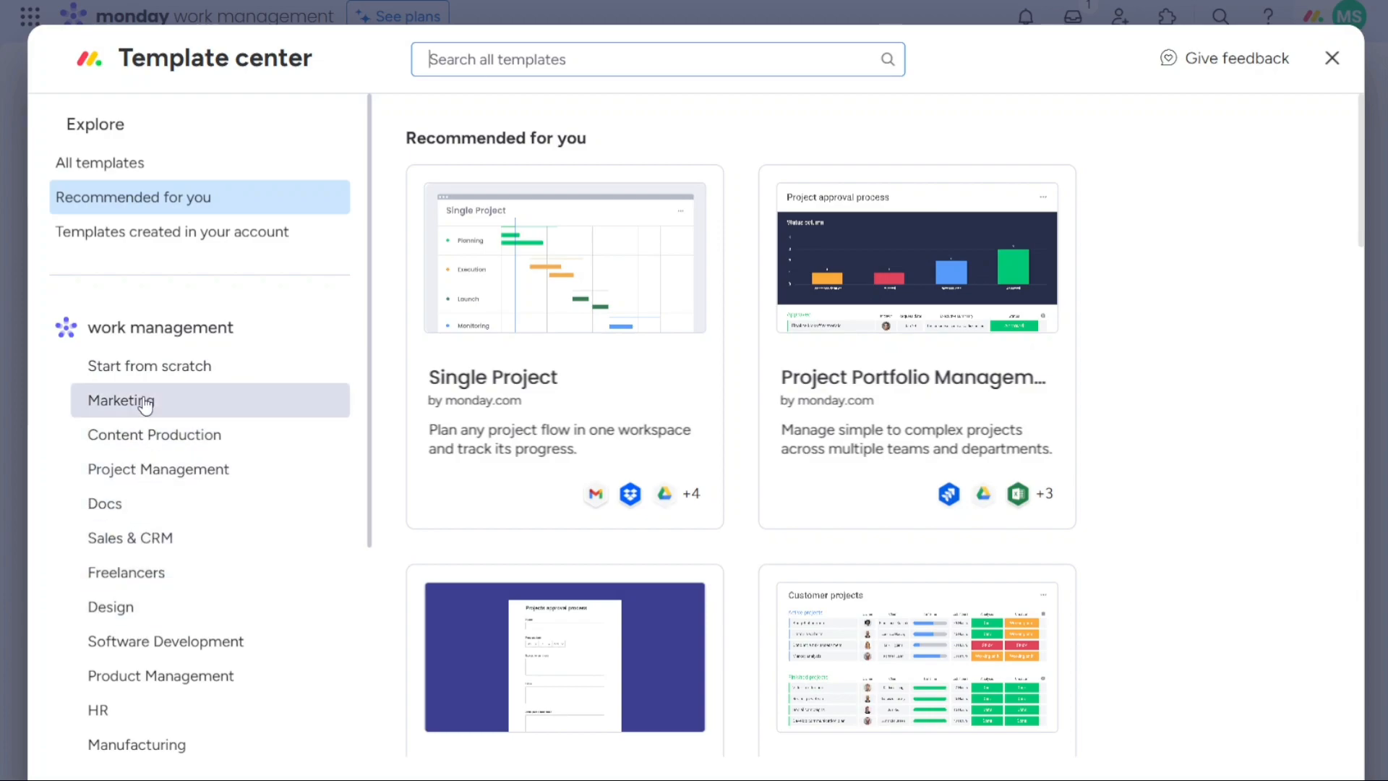
left_click(223, 481)
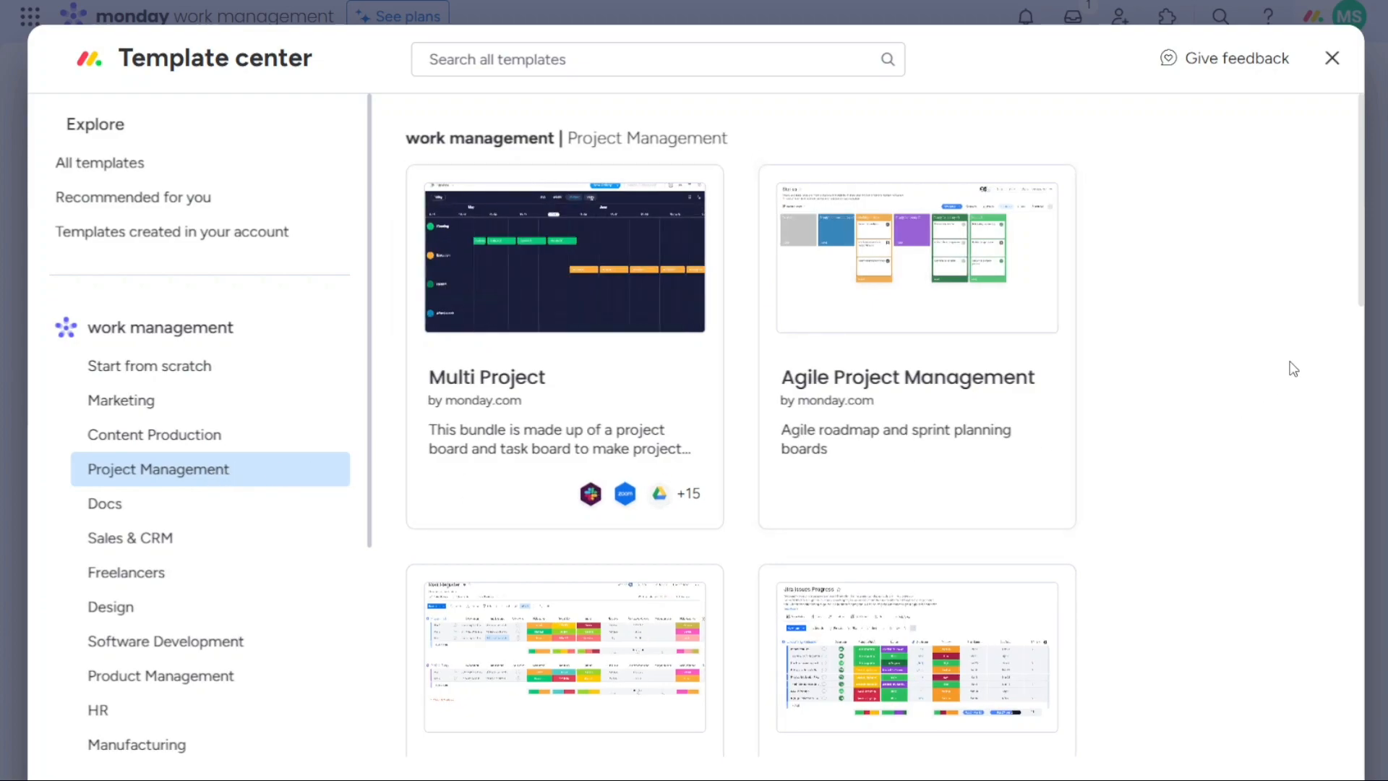
left_click_drag(1360, 293, 1373, 396)
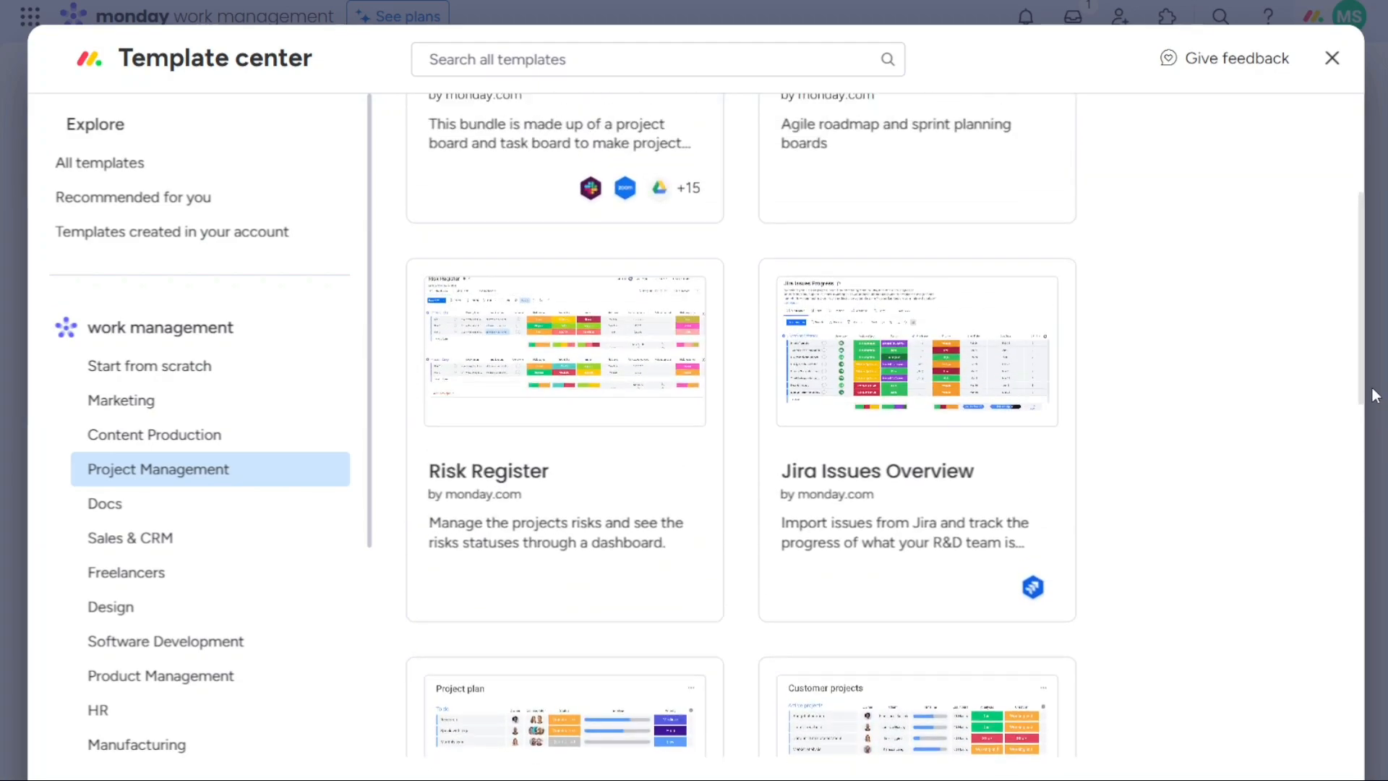
left_click(922, 387)
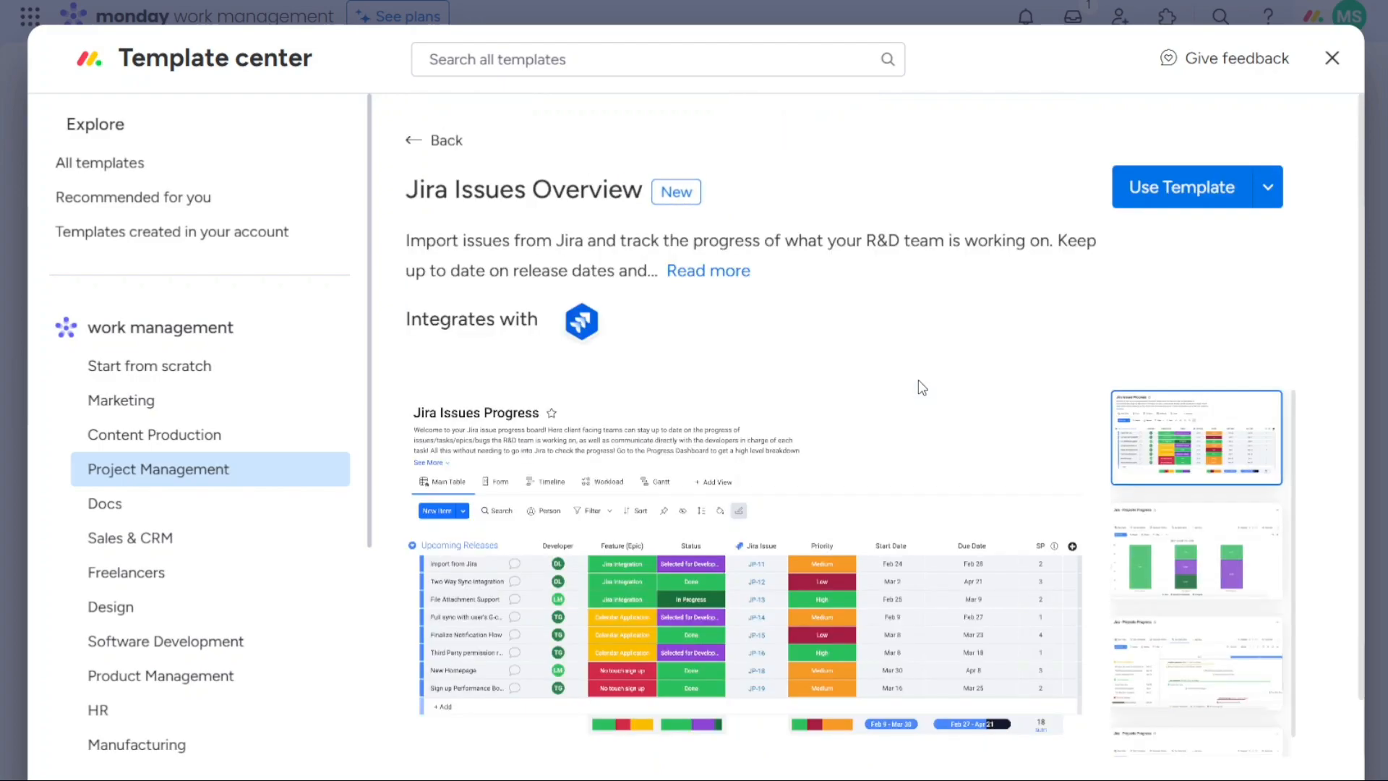
left_click(1179, 204)
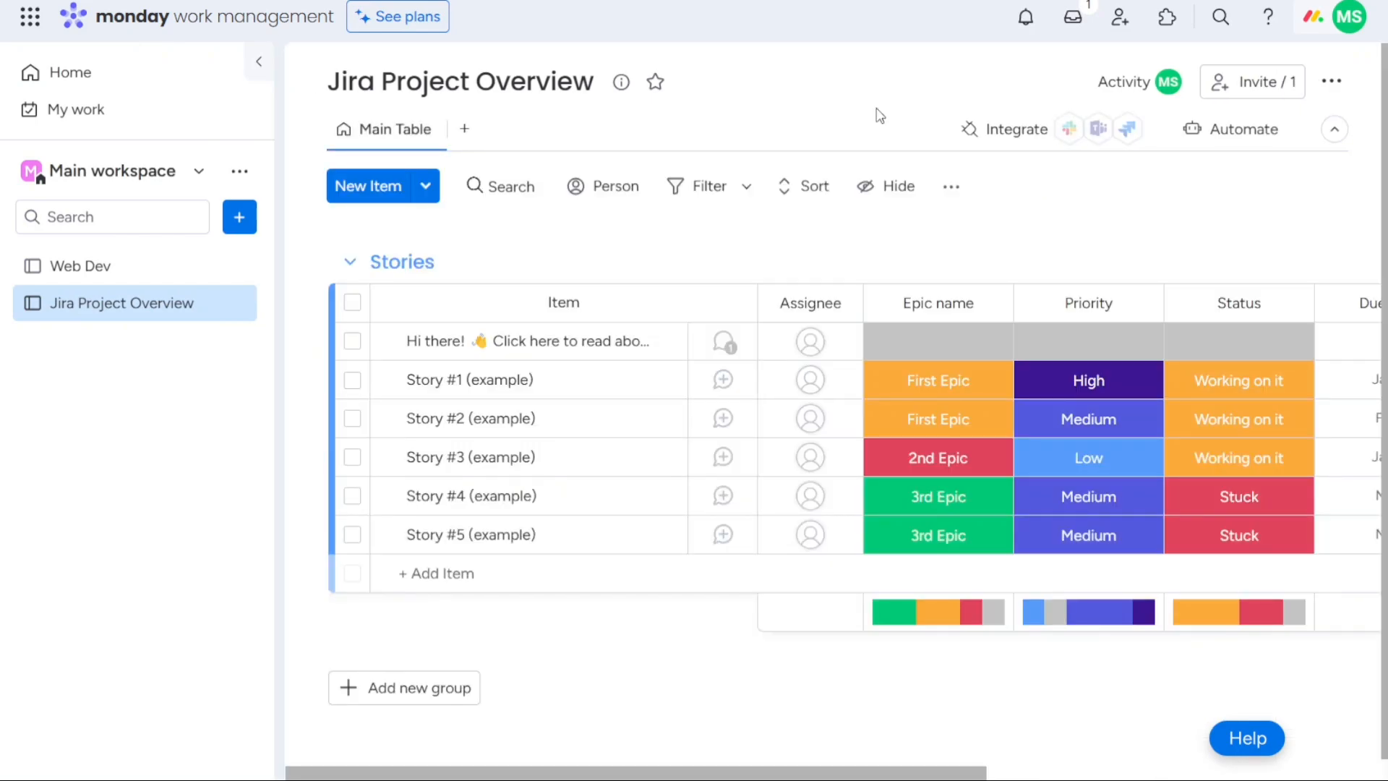
Step: Set the status of Story #1 to Done in the Stories group
left_click(448, 575)
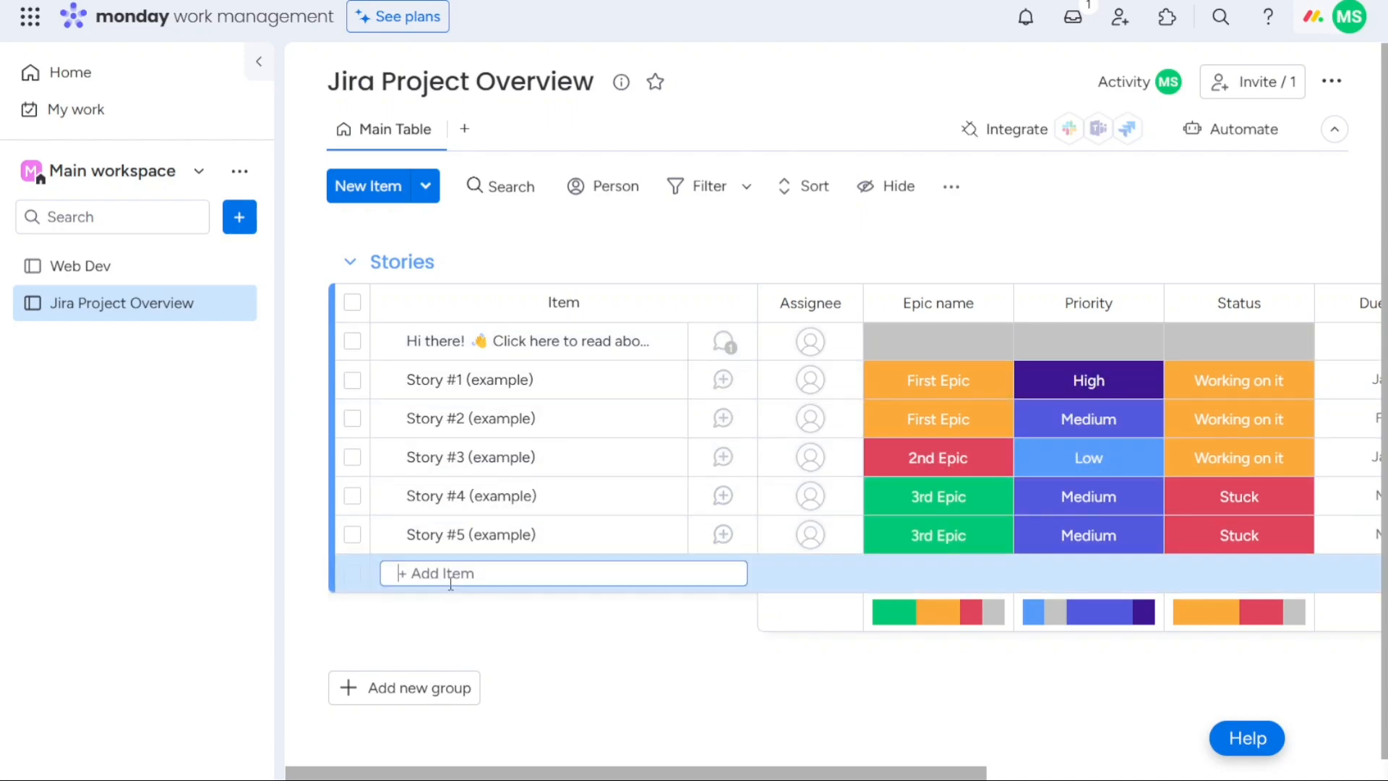
left_click(536, 649)
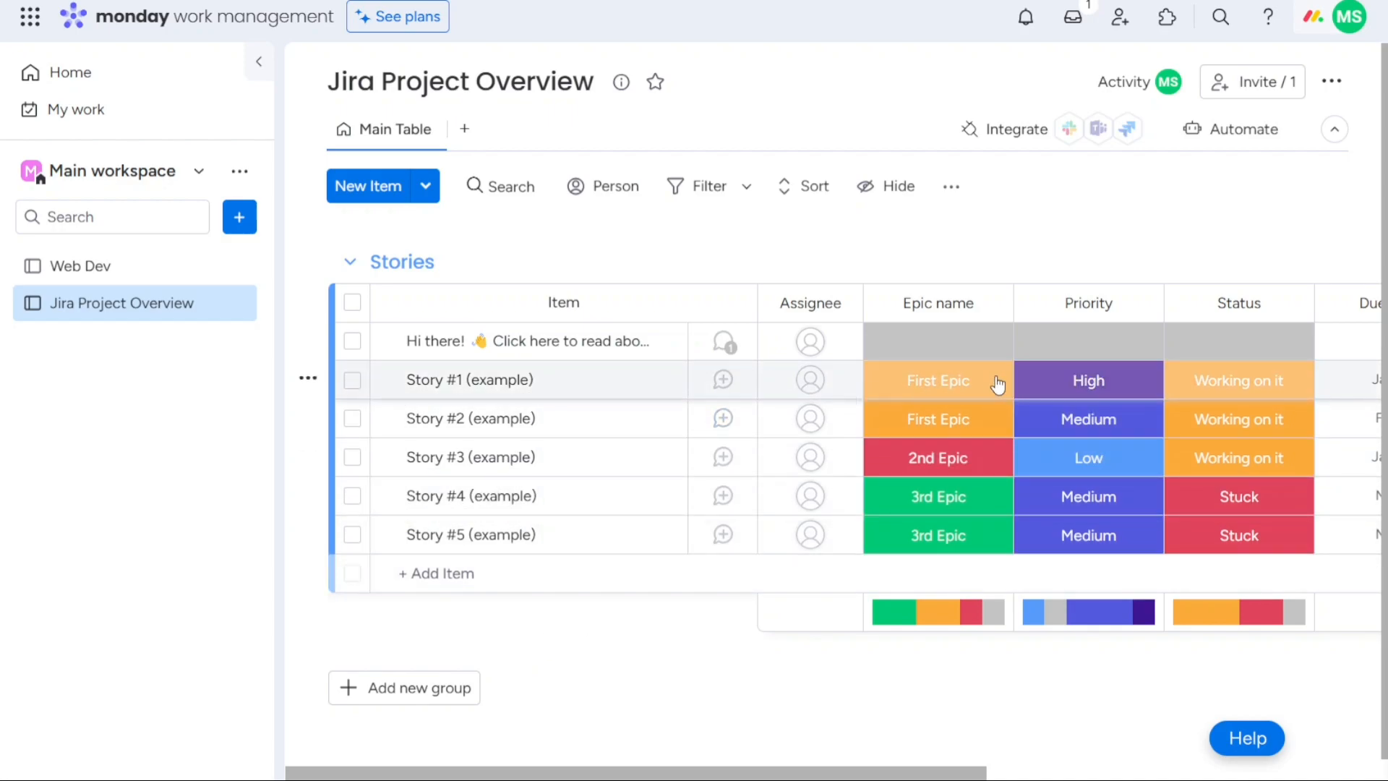
left_click(1215, 390)
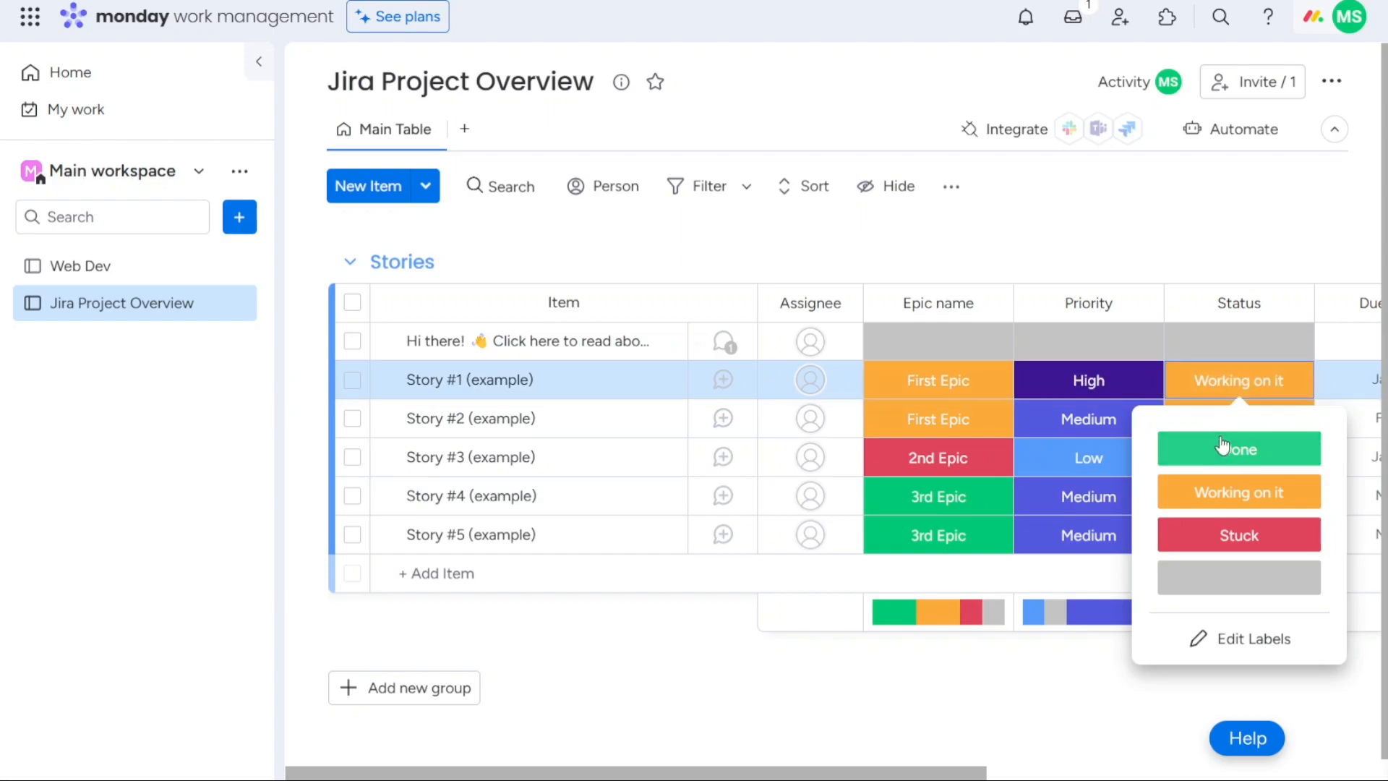
left_click(1222, 447)
left_click(1242, 470)
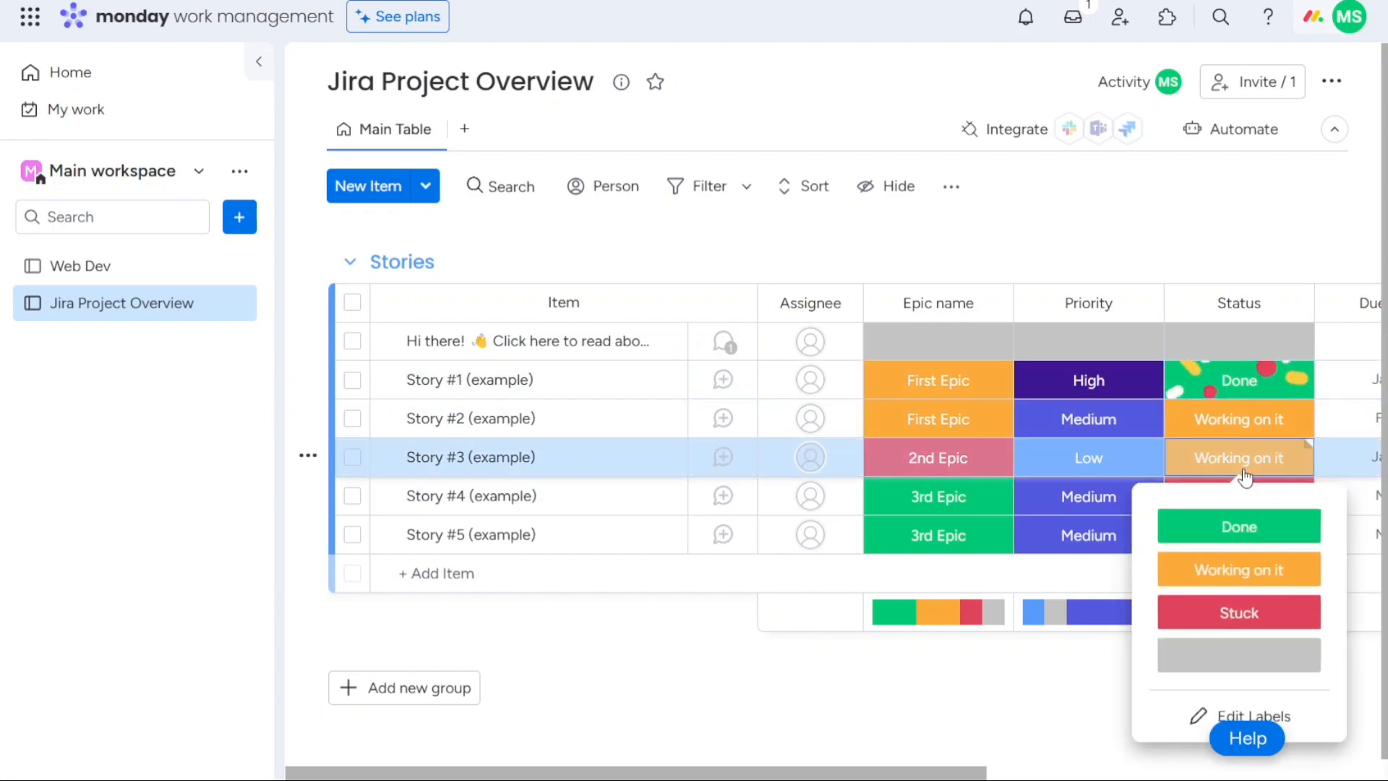
left_click(885, 674)
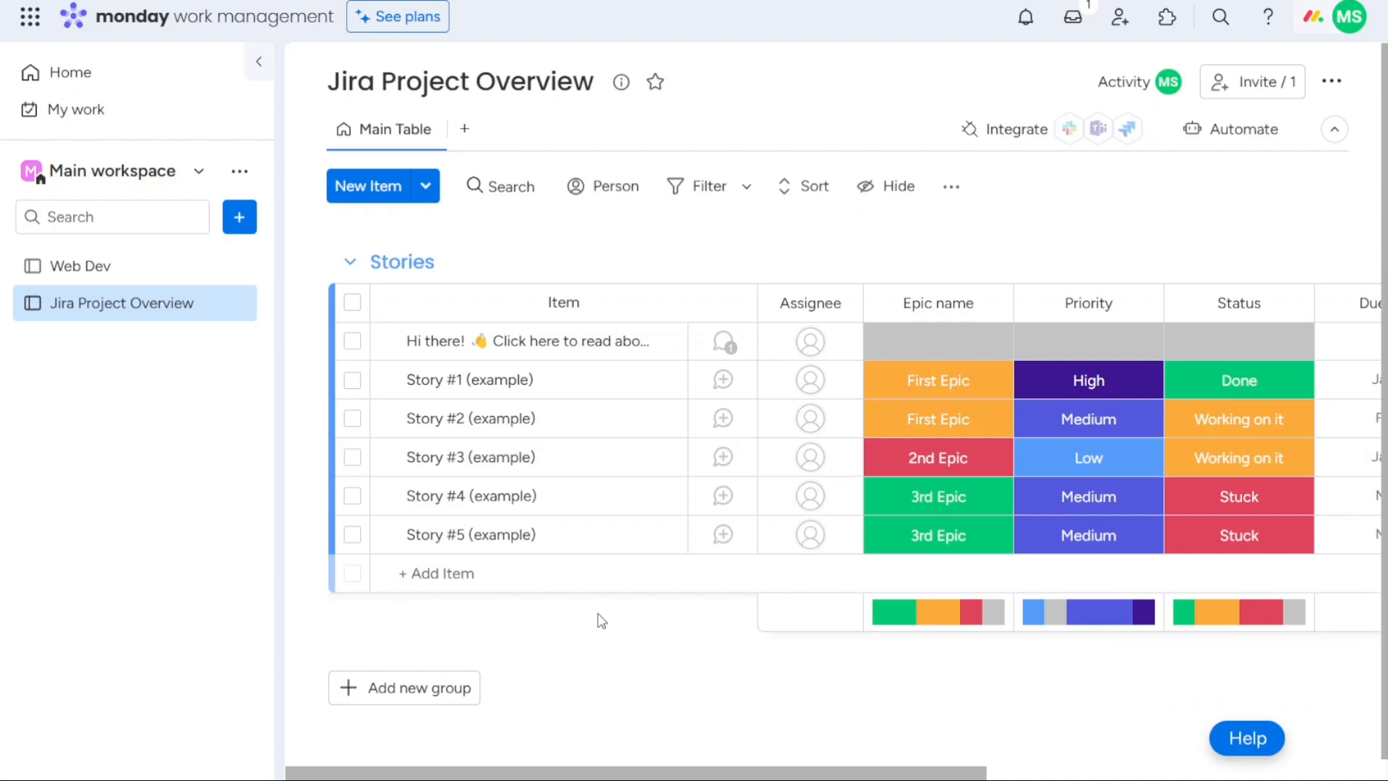
Step: Select the first five items, from "Hi there!" through Story #4, and set their status to Done together
left_click(353, 342)
left_click(352, 380)
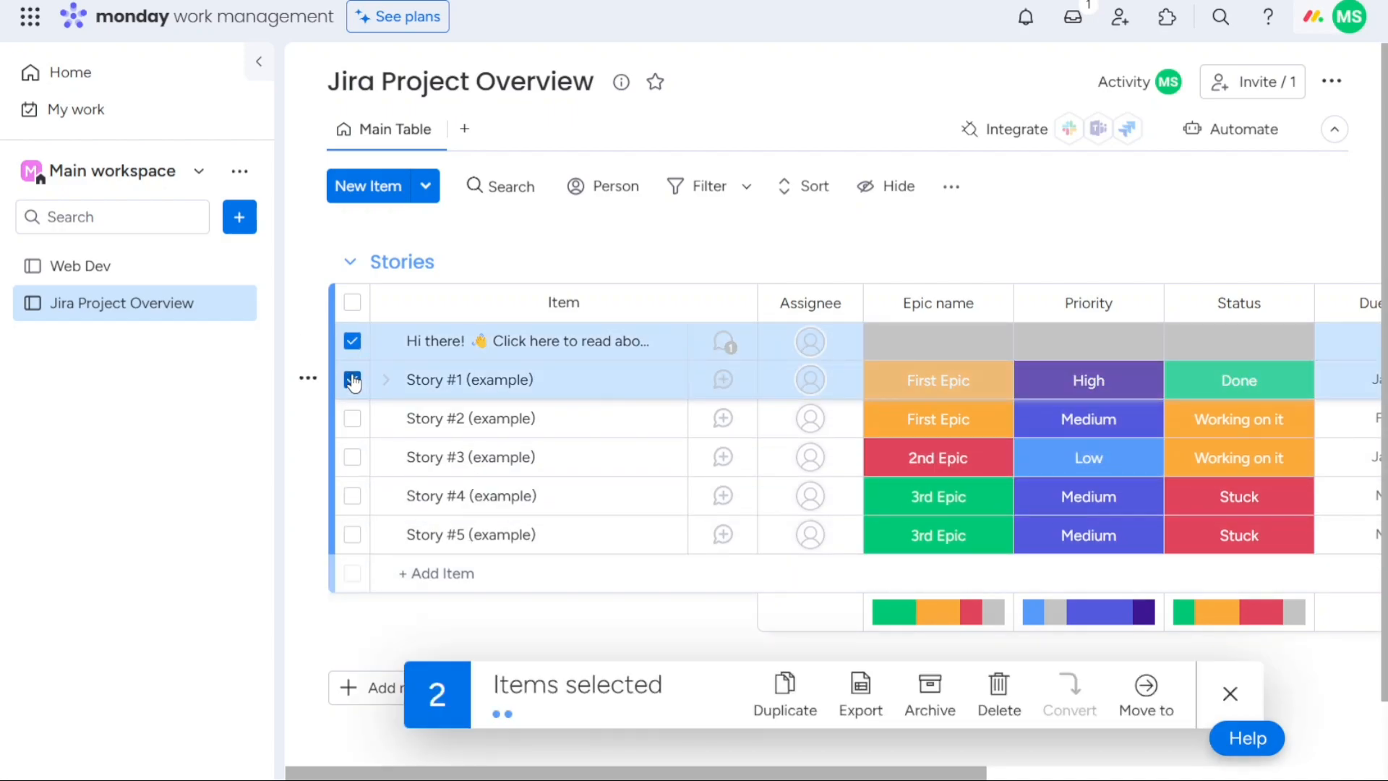
left_click(352, 419)
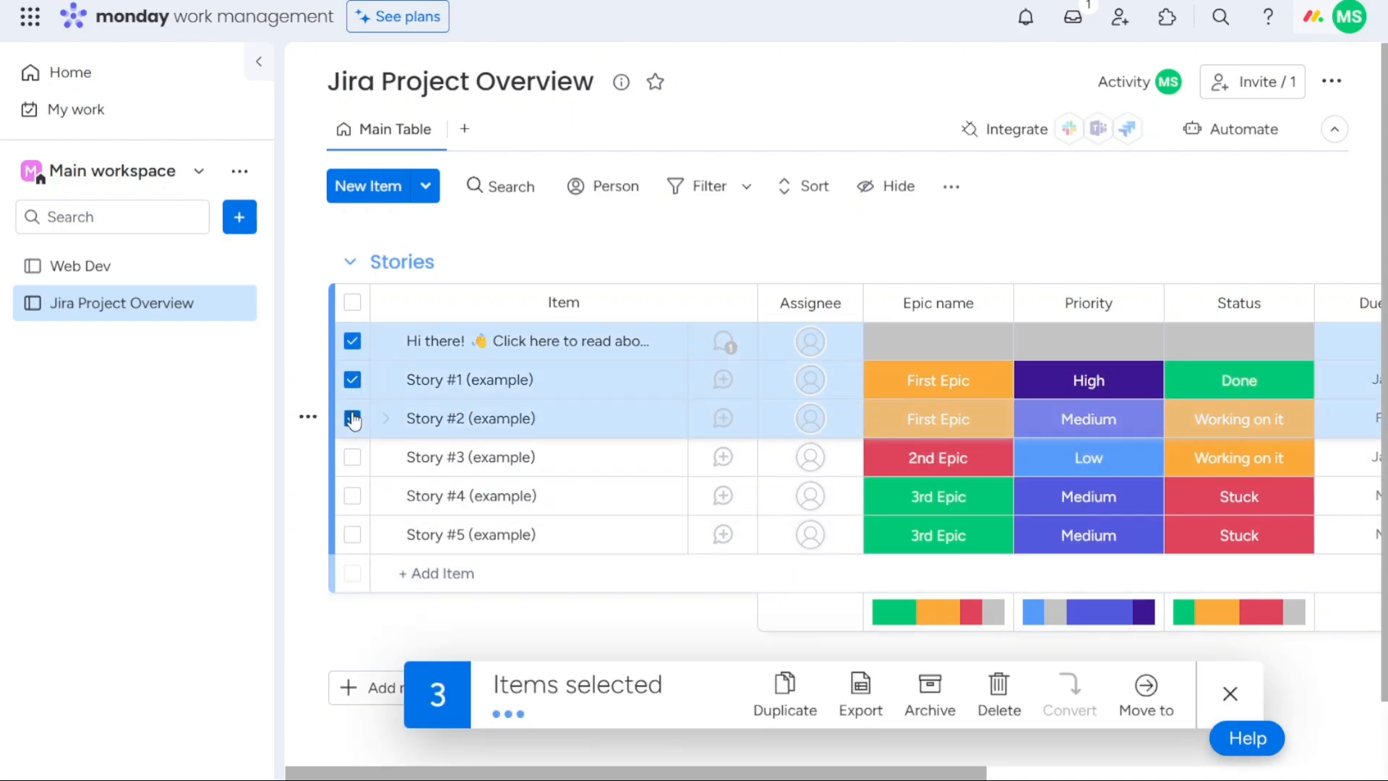
left_click(356, 460)
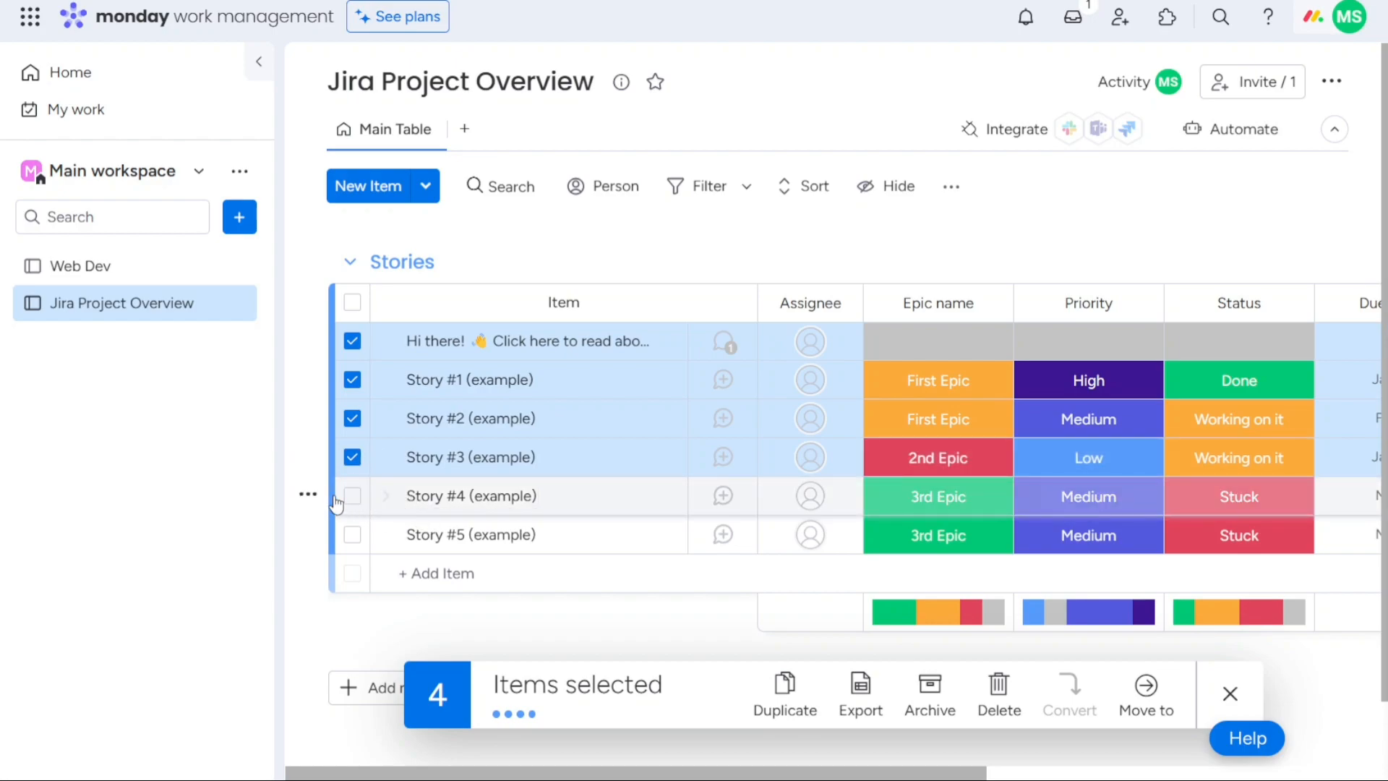
left_click(353, 496)
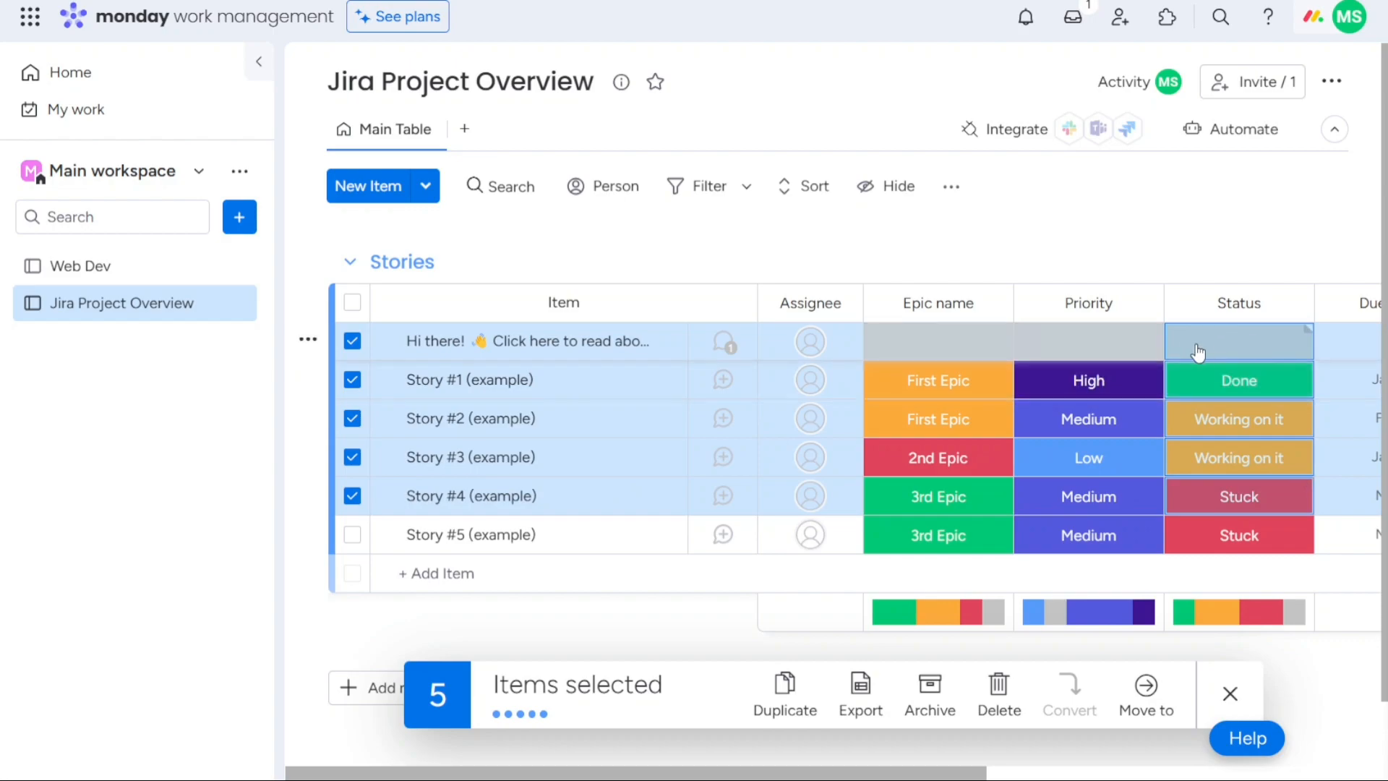
left_click(1244, 344)
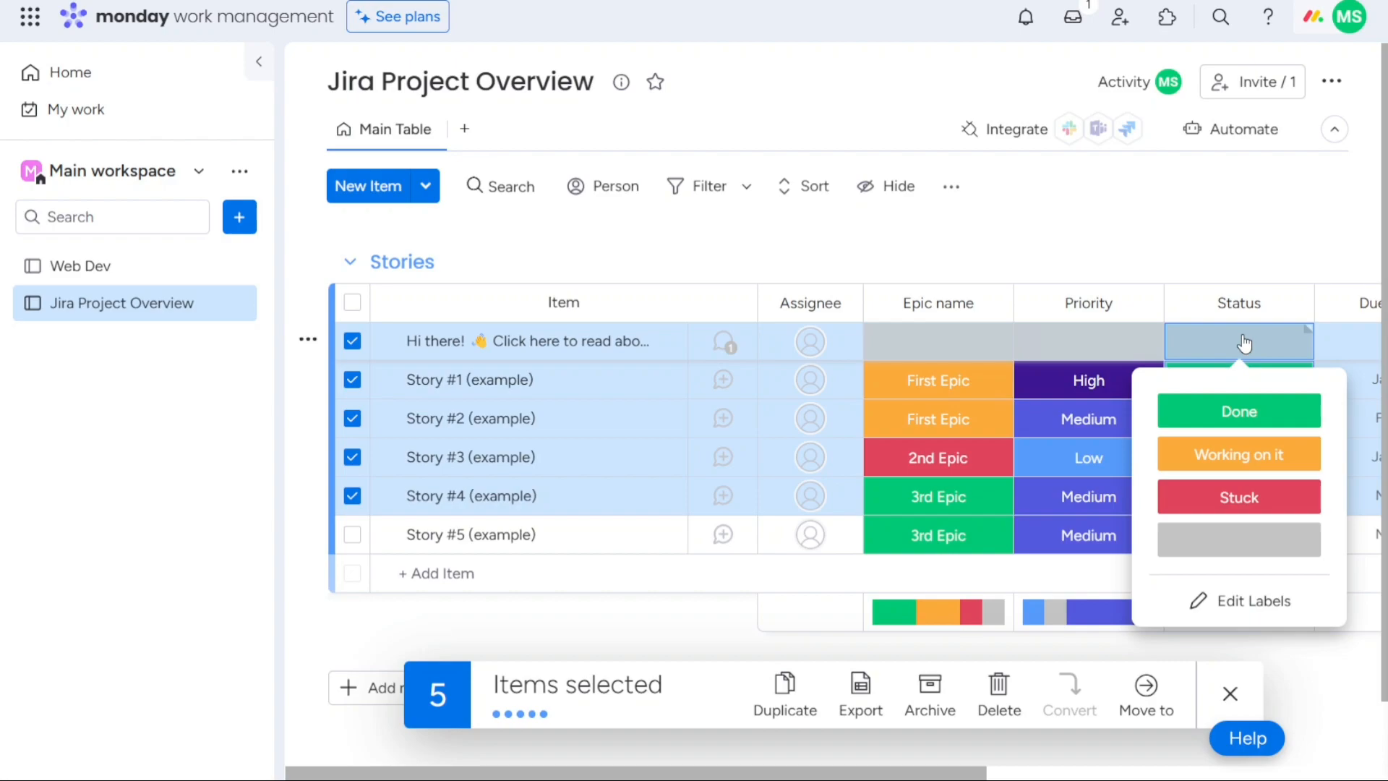
left_click(1231, 412)
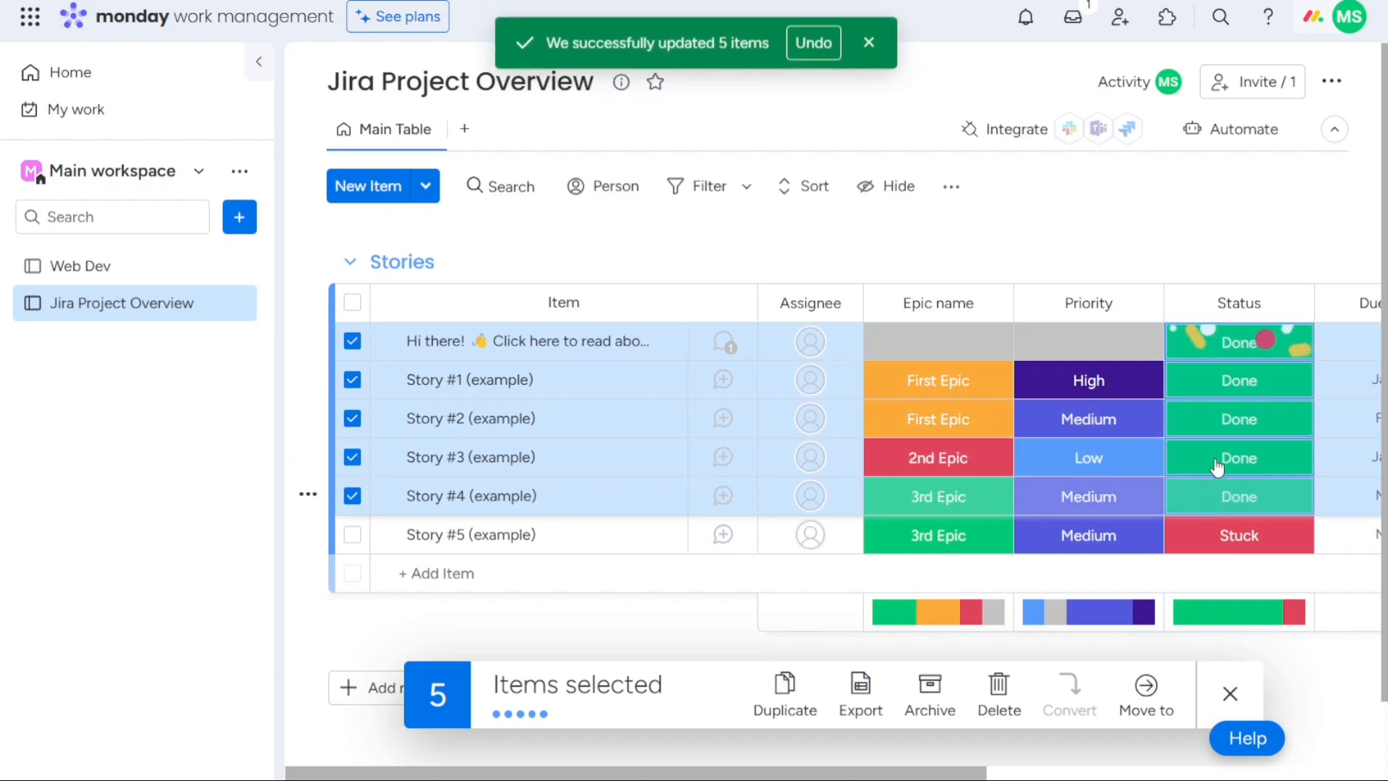
Step: Change the status of the five selected items to Working on it and finally to Stuck, leaving no items selected
left_click(1229, 351)
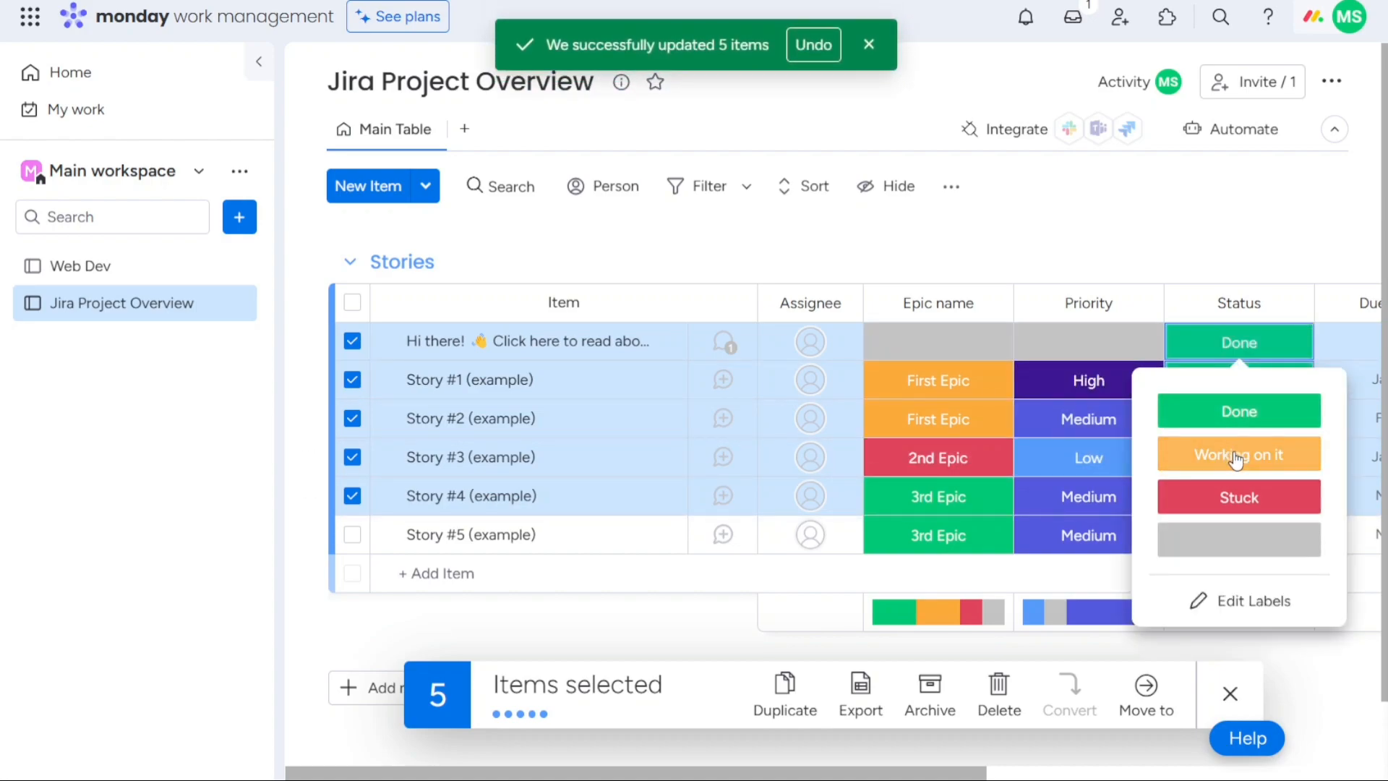
left_click(1256, 454)
left_click(1246, 357)
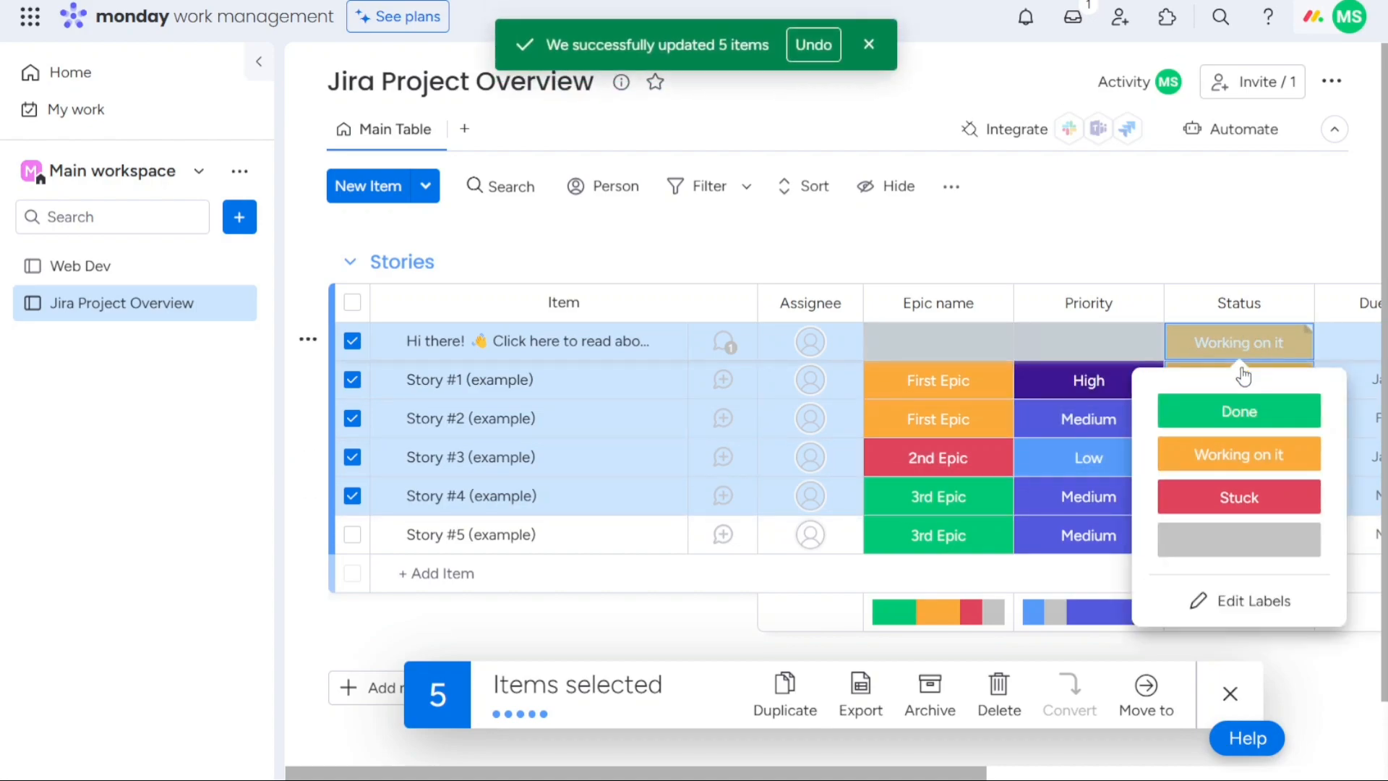
left_click(1238, 494)
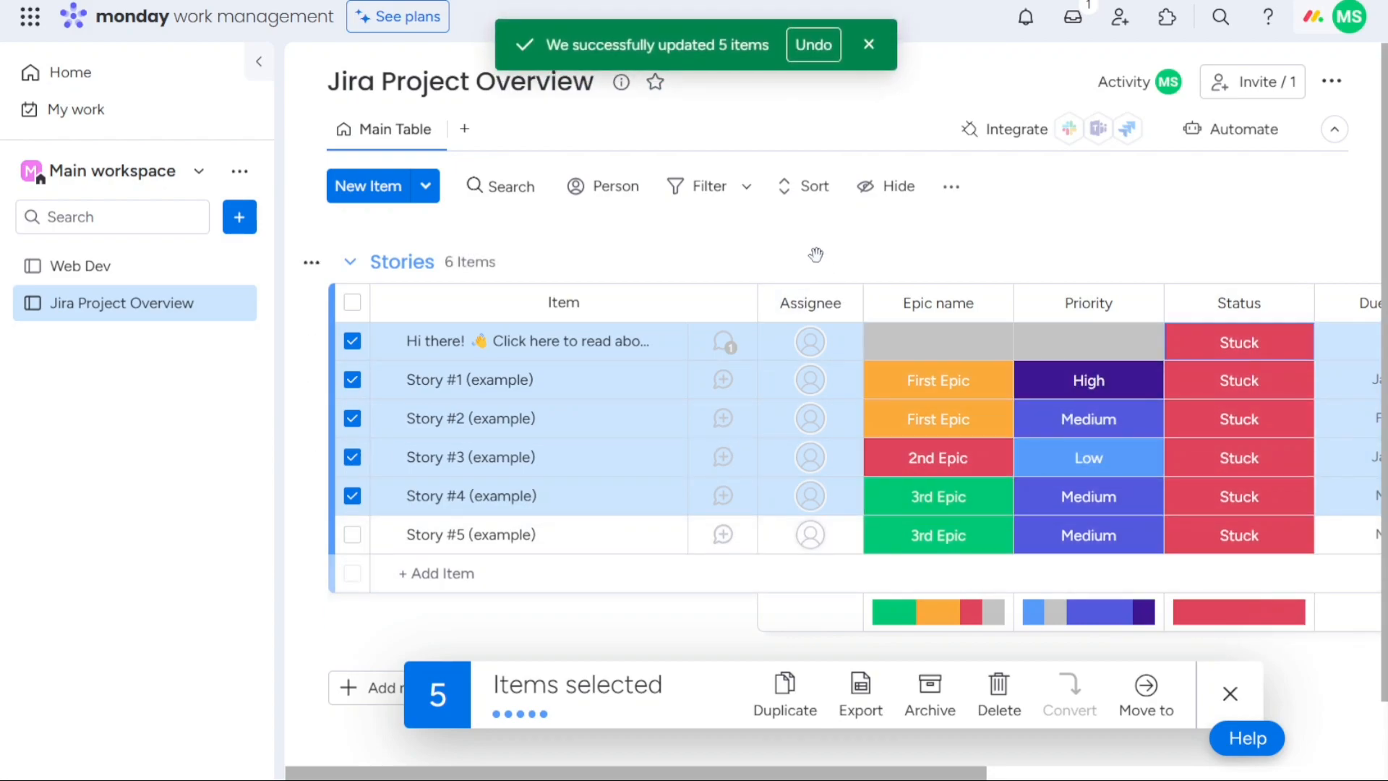
left_click(353, 304)
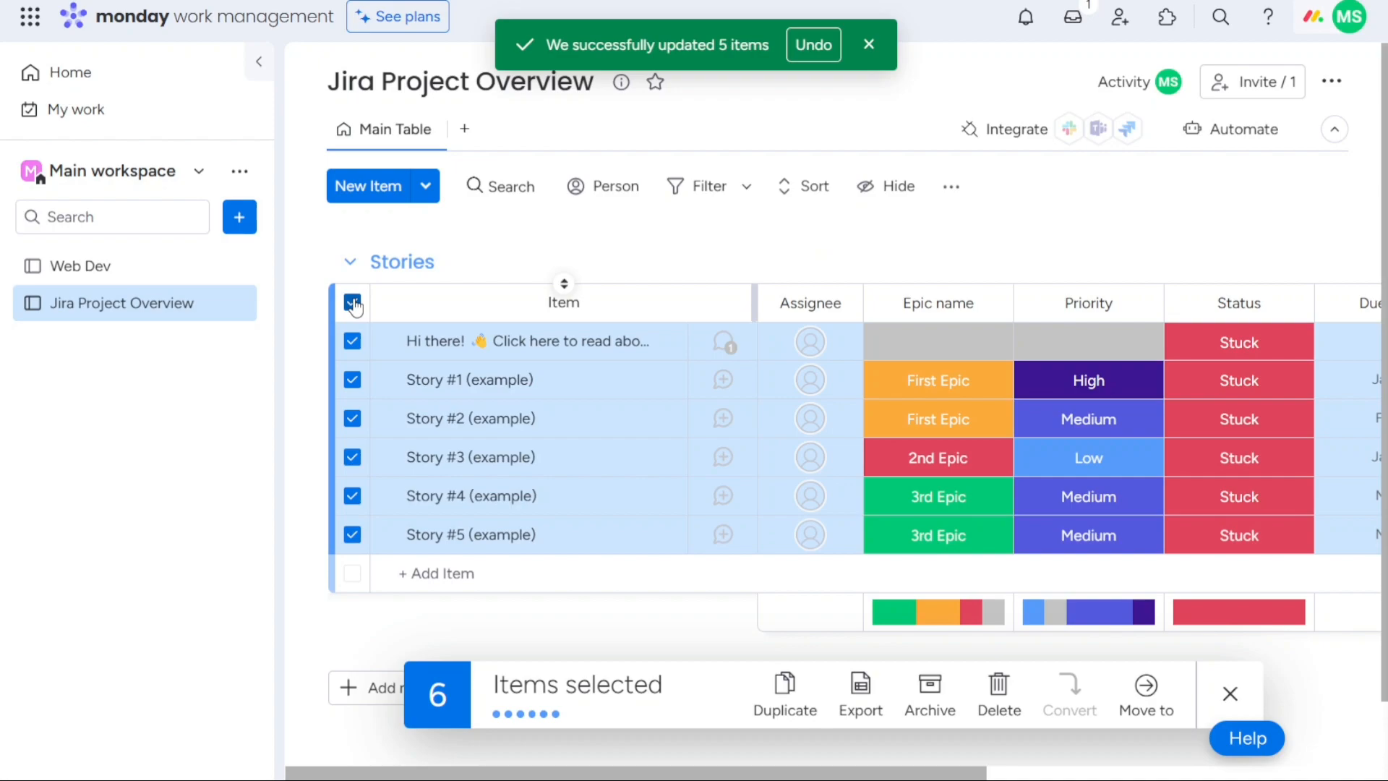
left_click(353, 304)
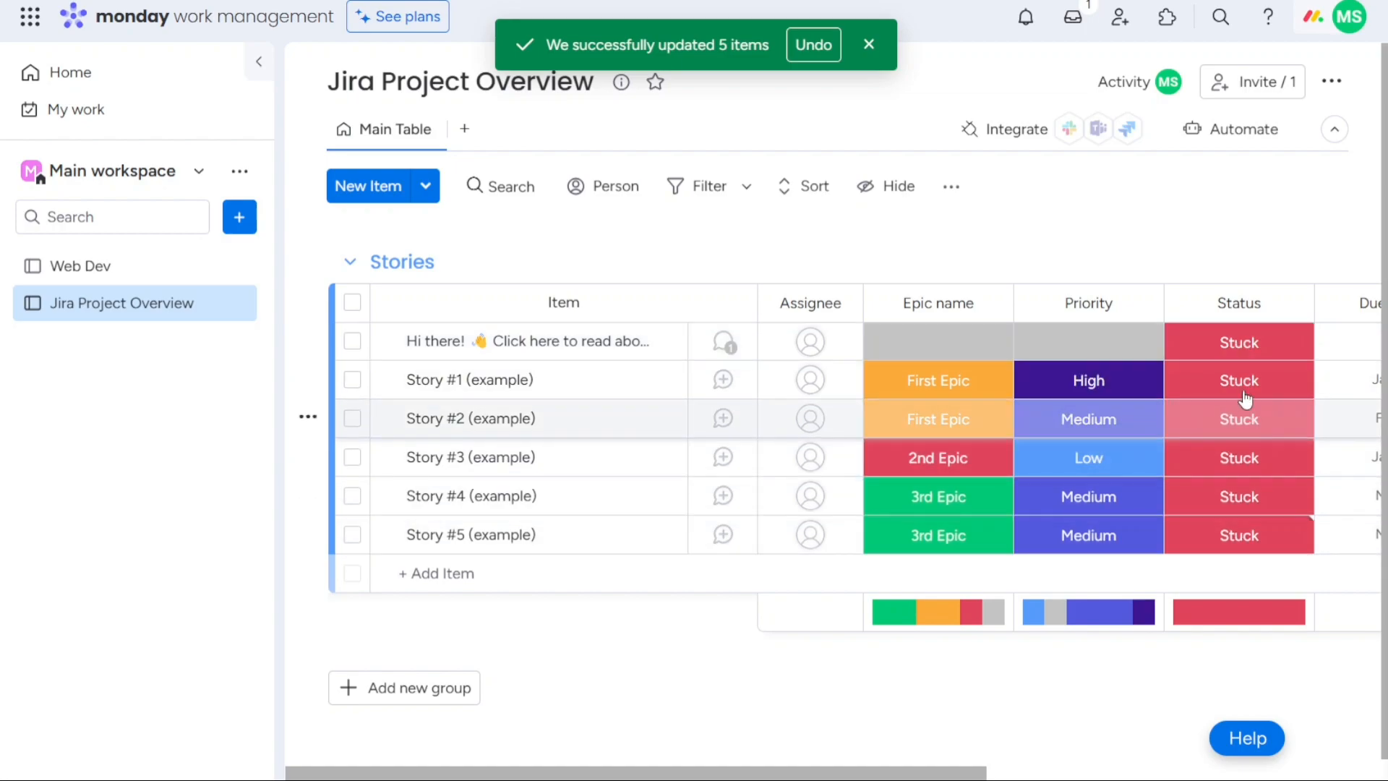
Step: With Story #1 and Story #3 selected, set the unselected "Hi there!" item's status to Done and deselect both stories
left_click(1246, 346)
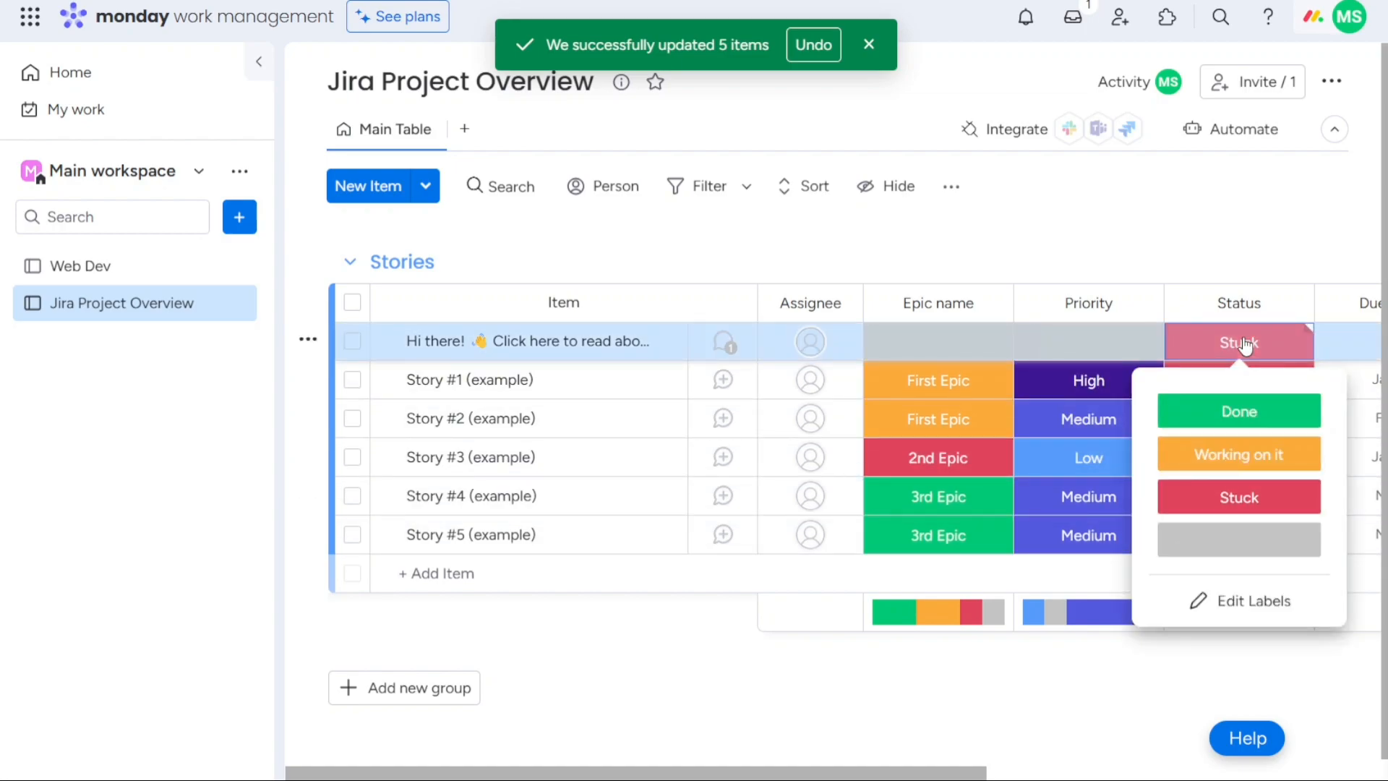
left_click(1168, 243)
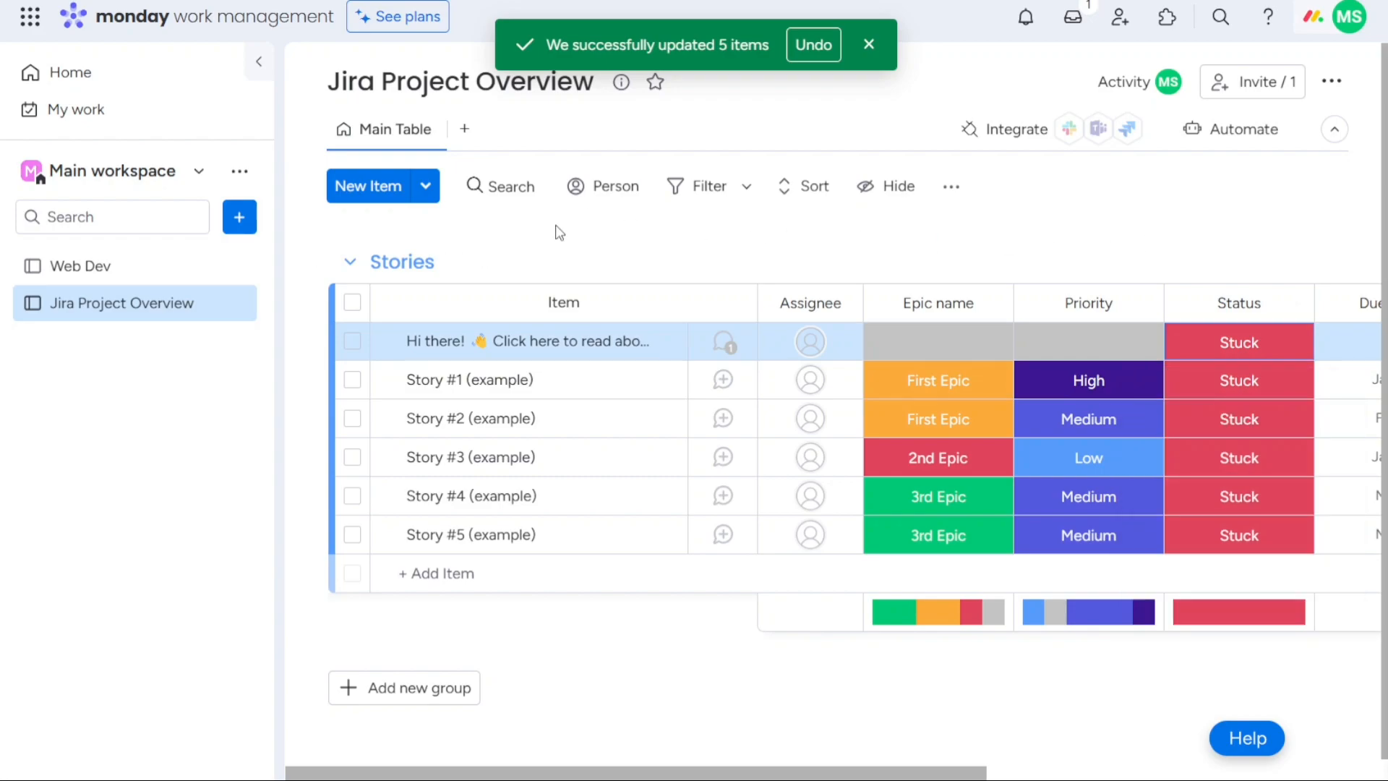
left_click(352, 381)
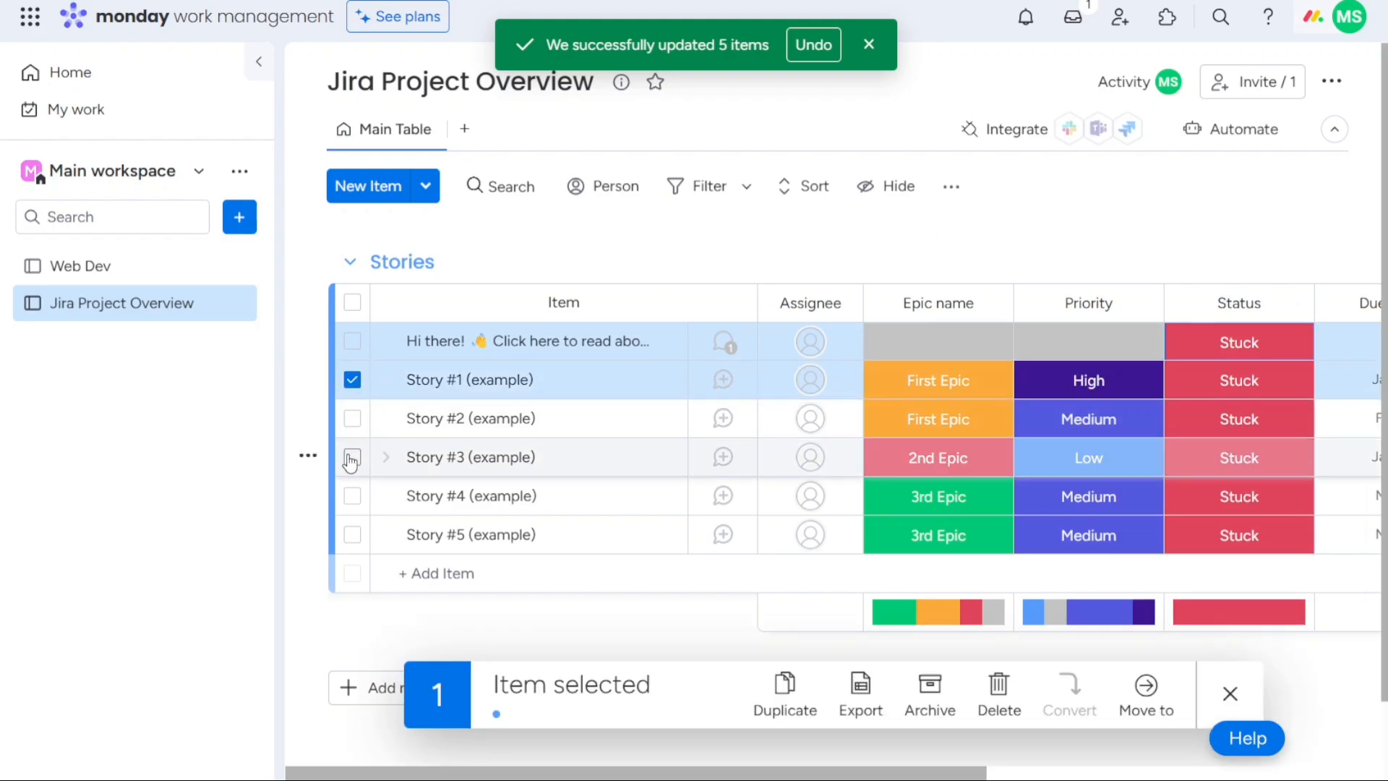
left_click(352, 457)
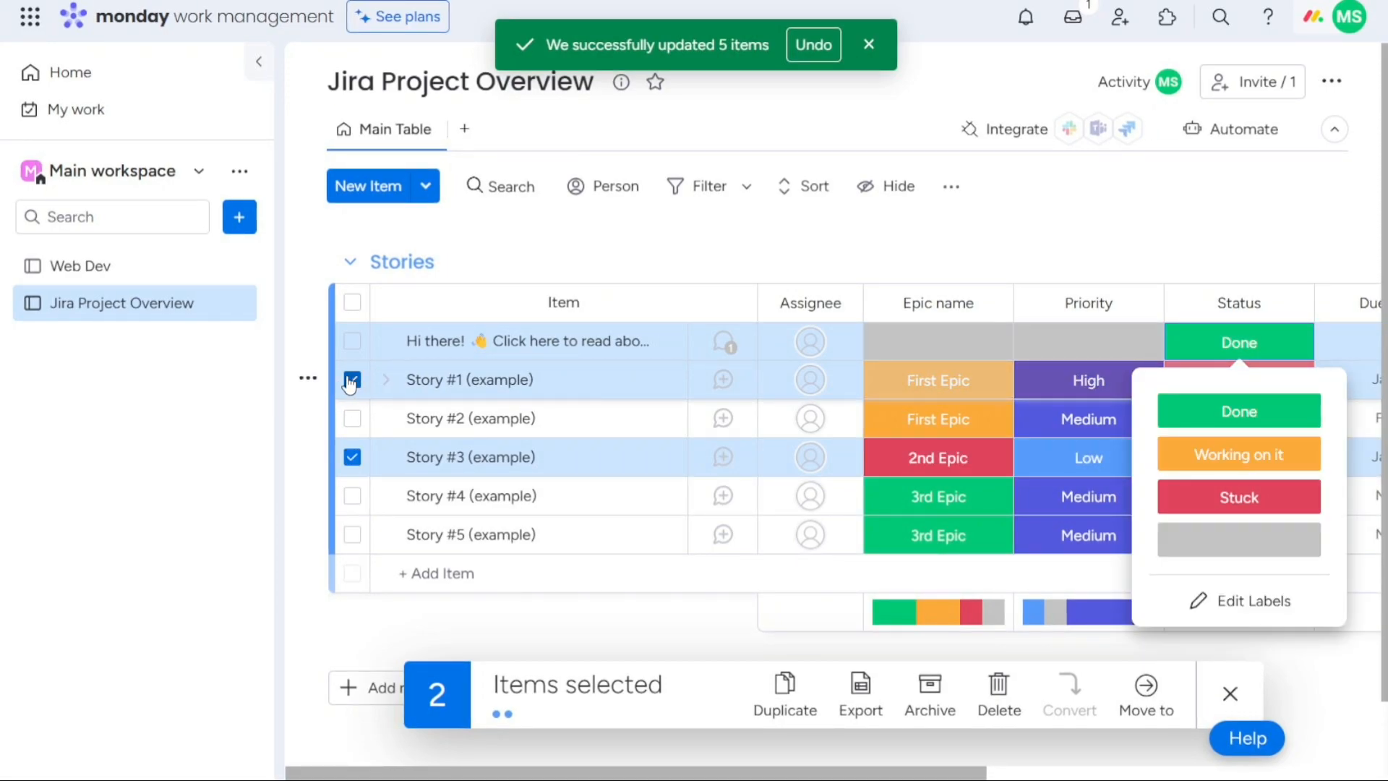
left_click(351, 380)
left_click(353, 457)
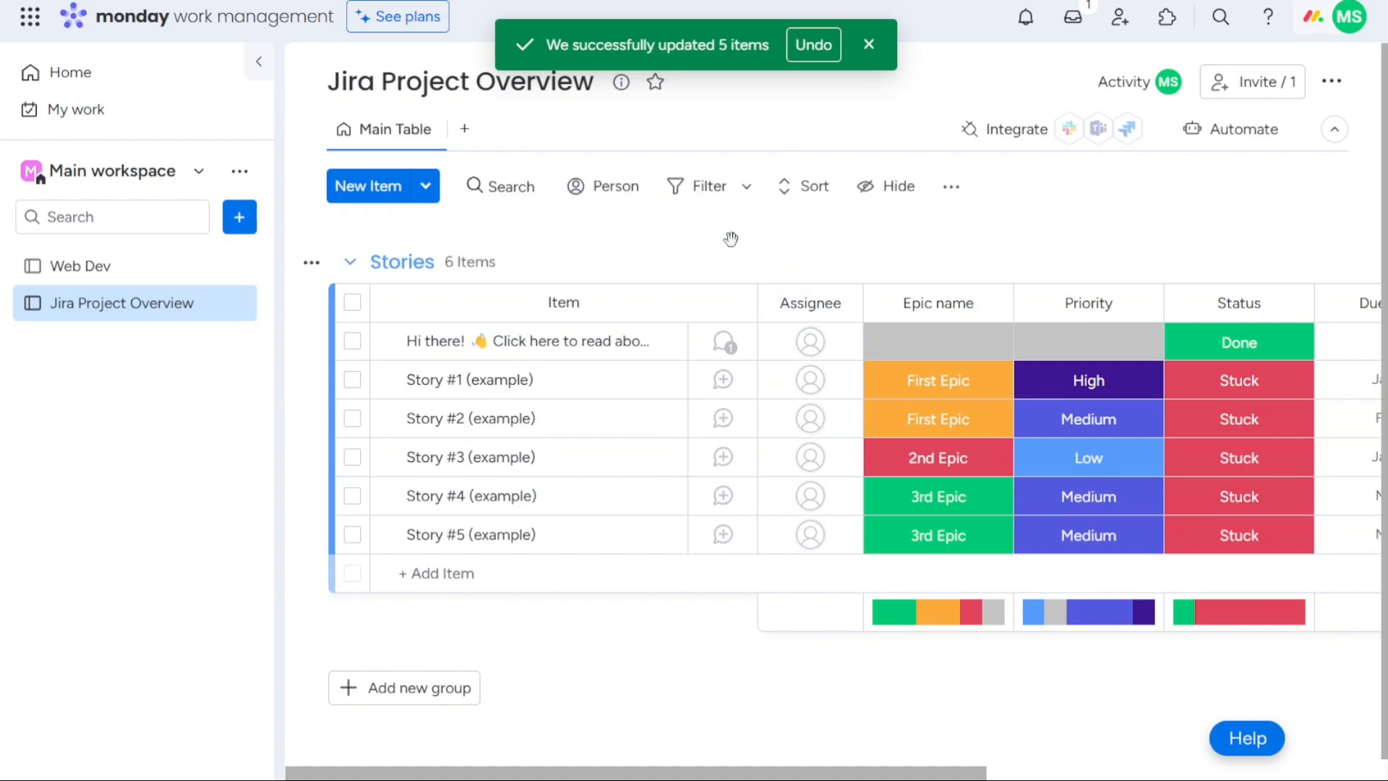
Step: Select the continuous range of items from "Hi there!" through Story #4
left_click(555, 504, "shift")
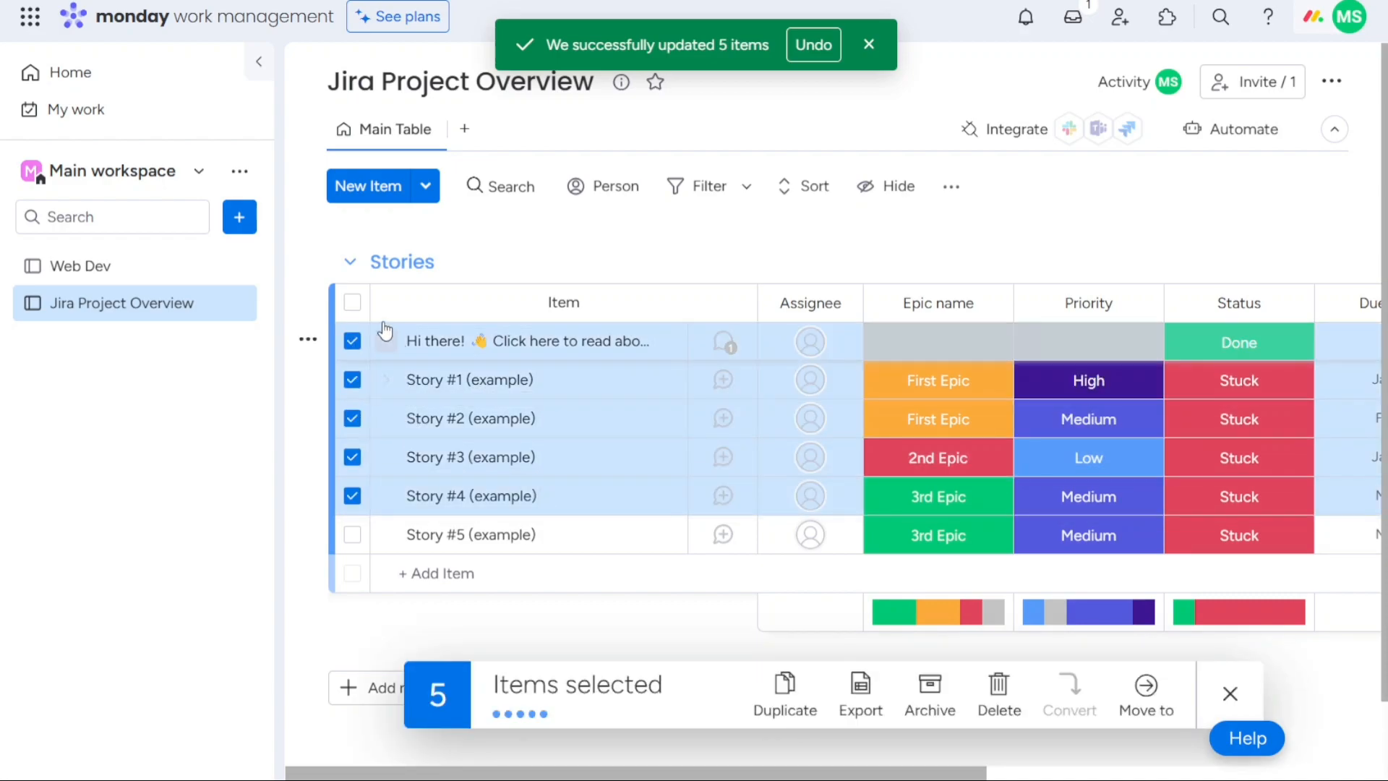
Step: Clear the current selection, select all six items in the Stories group, and set their status to Working on it
left_click(1231, 696)
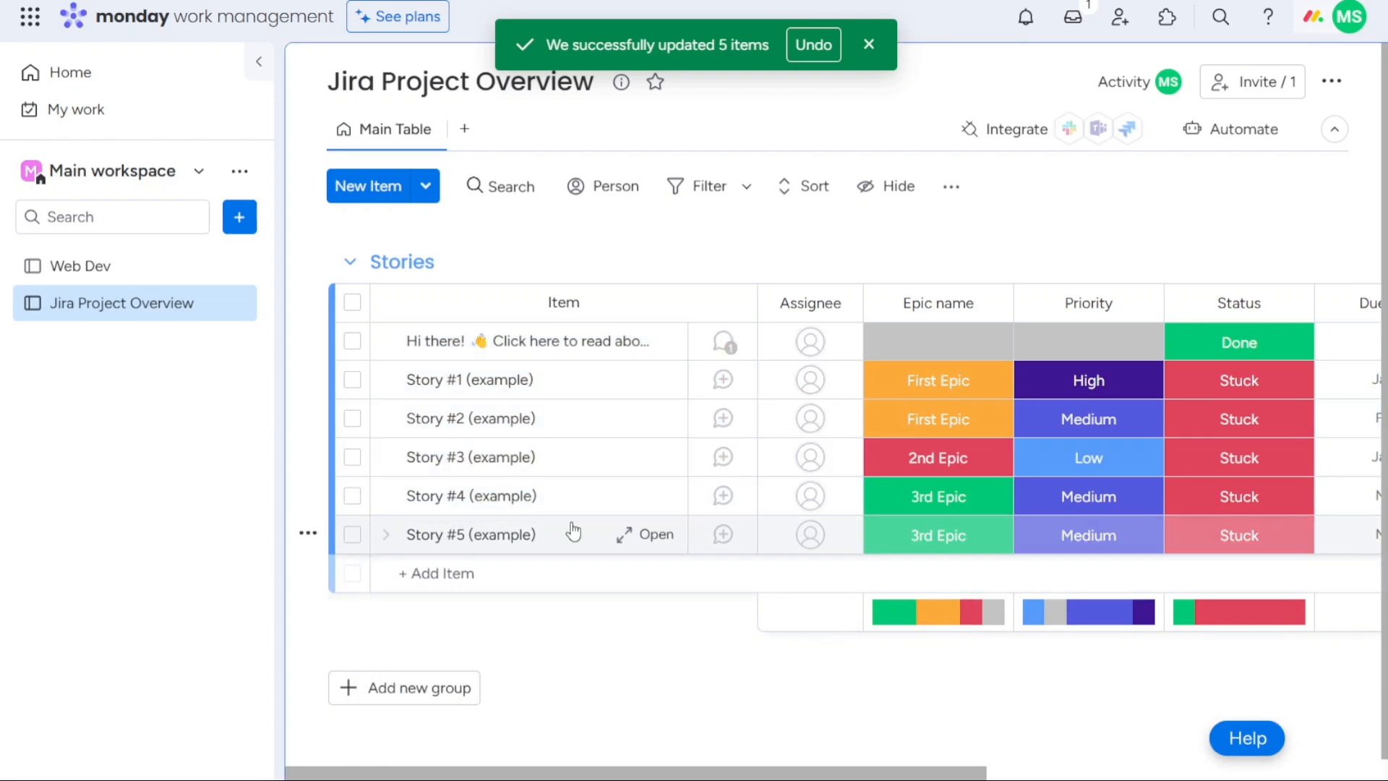
left_click(573, 531, "shift")
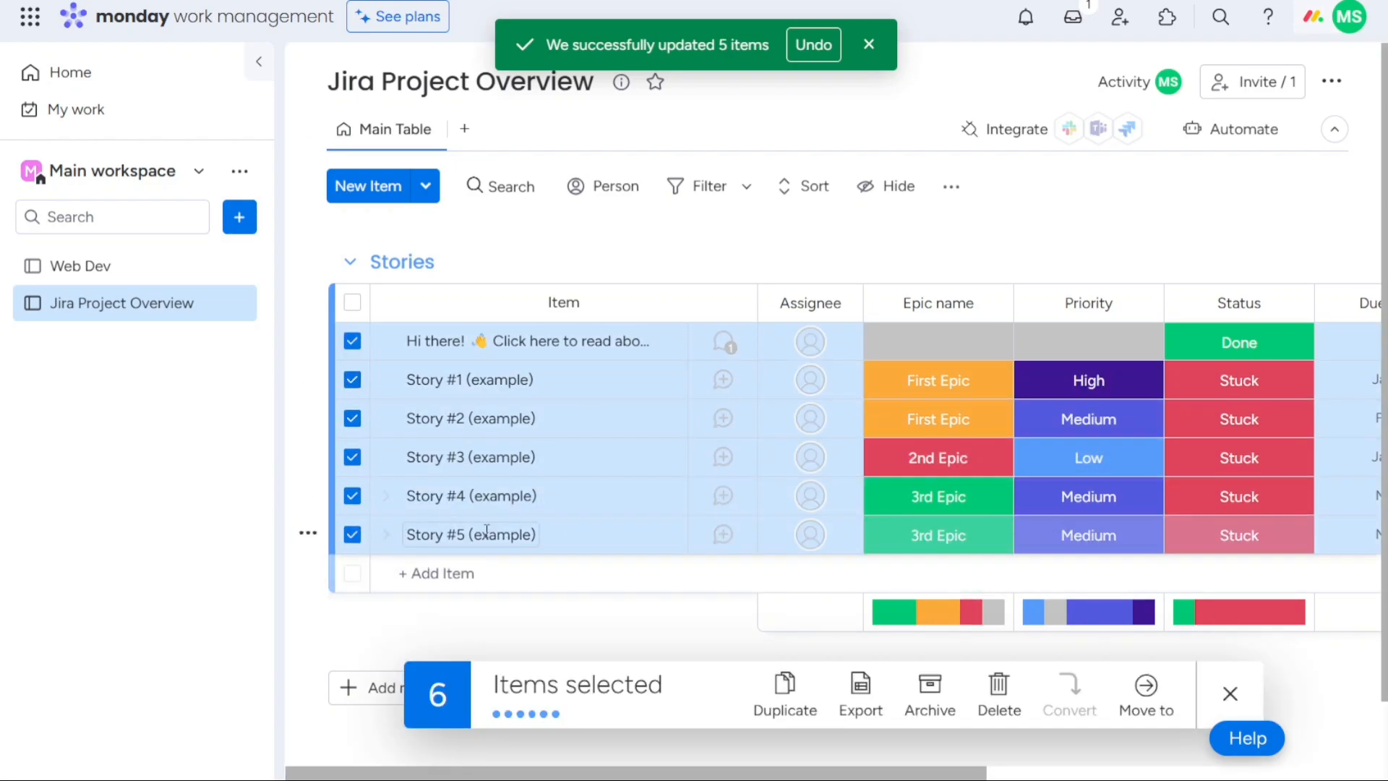
left_click(1253, 344)
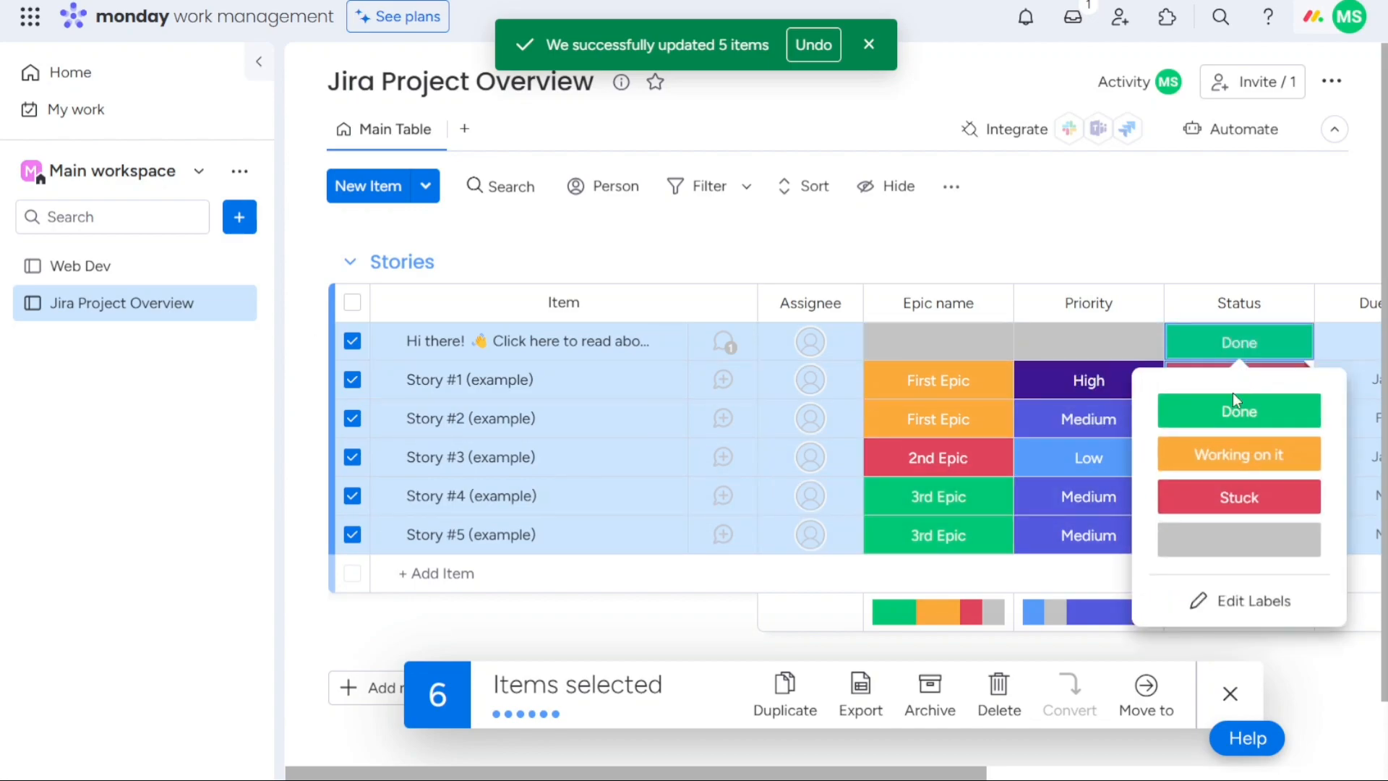
left_click(1235, 455)
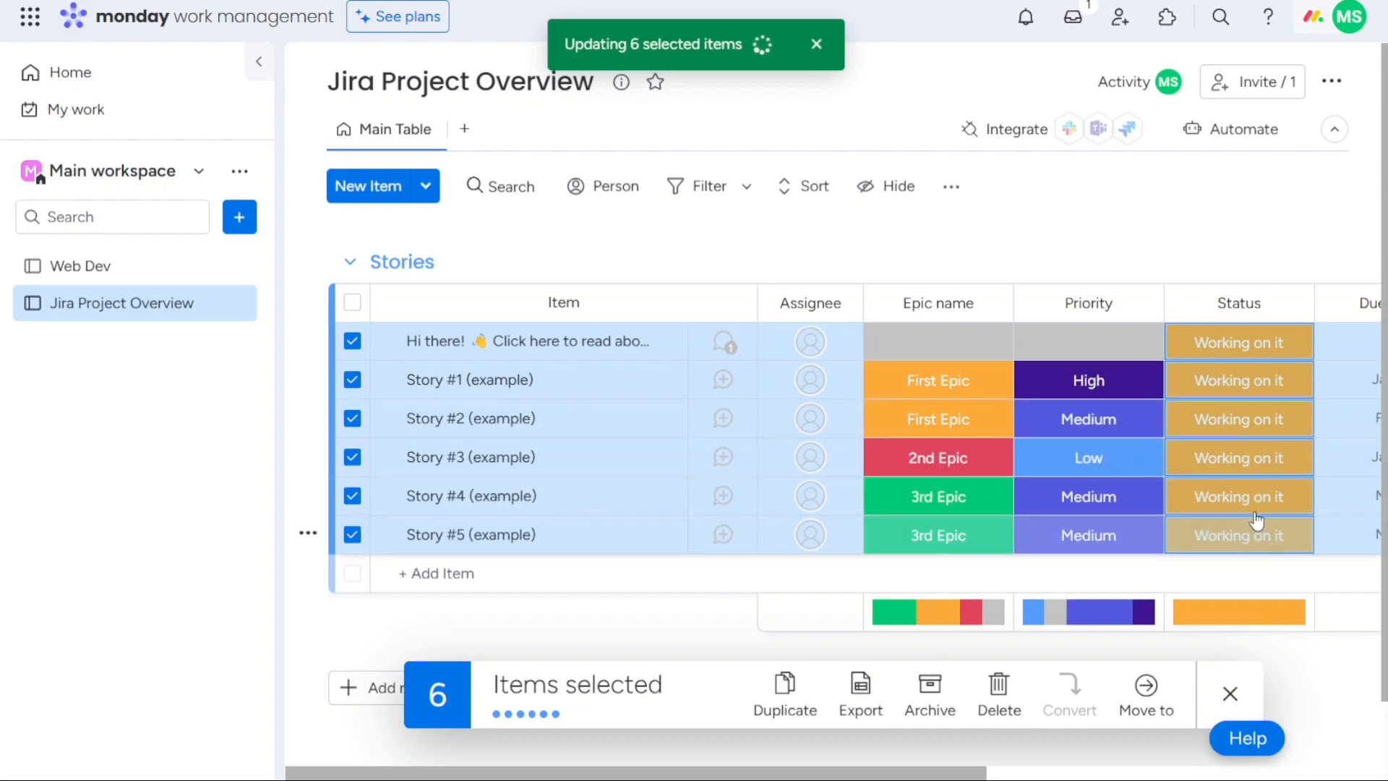
Step: Change the status of the six selected items to Done and after that to Stuck
left_click(1236, 344)
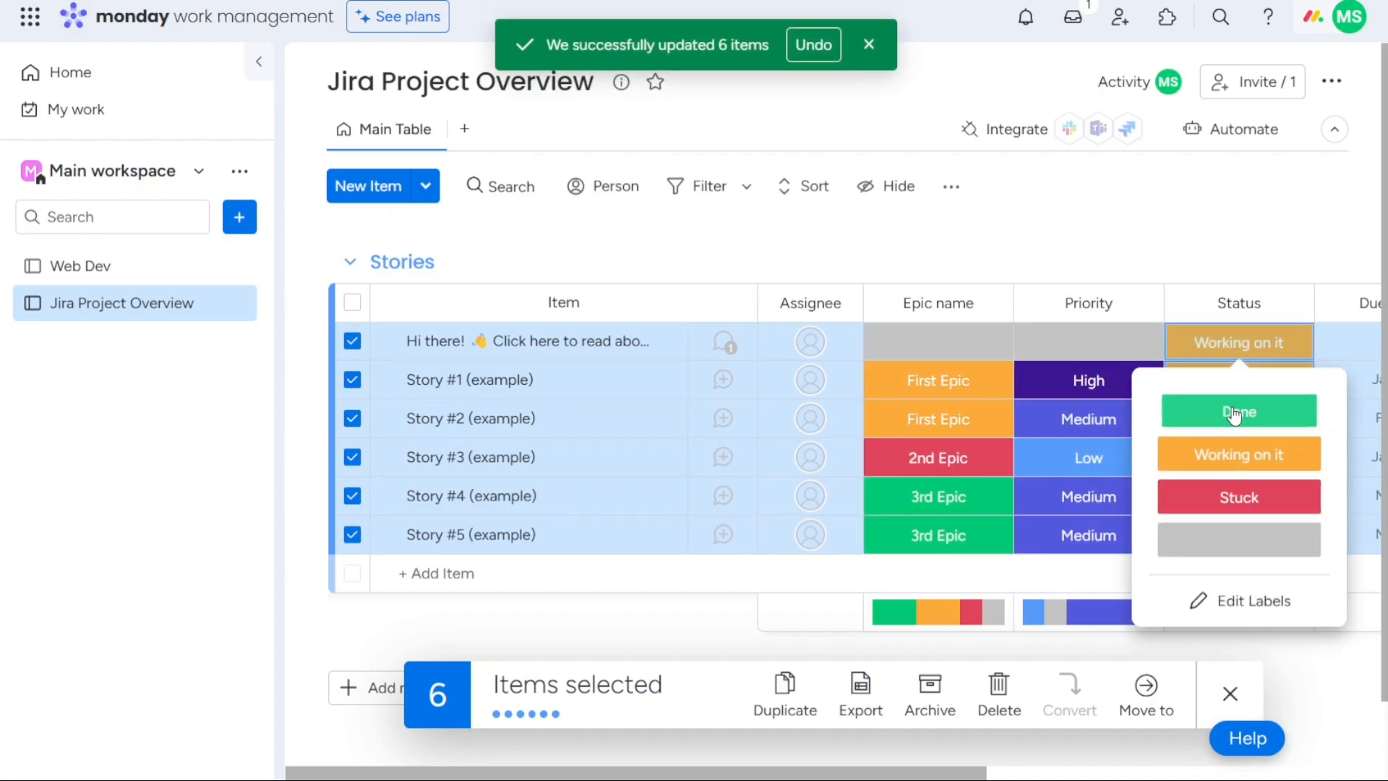
left_click(1235, 413)
left_click(1235, 344)
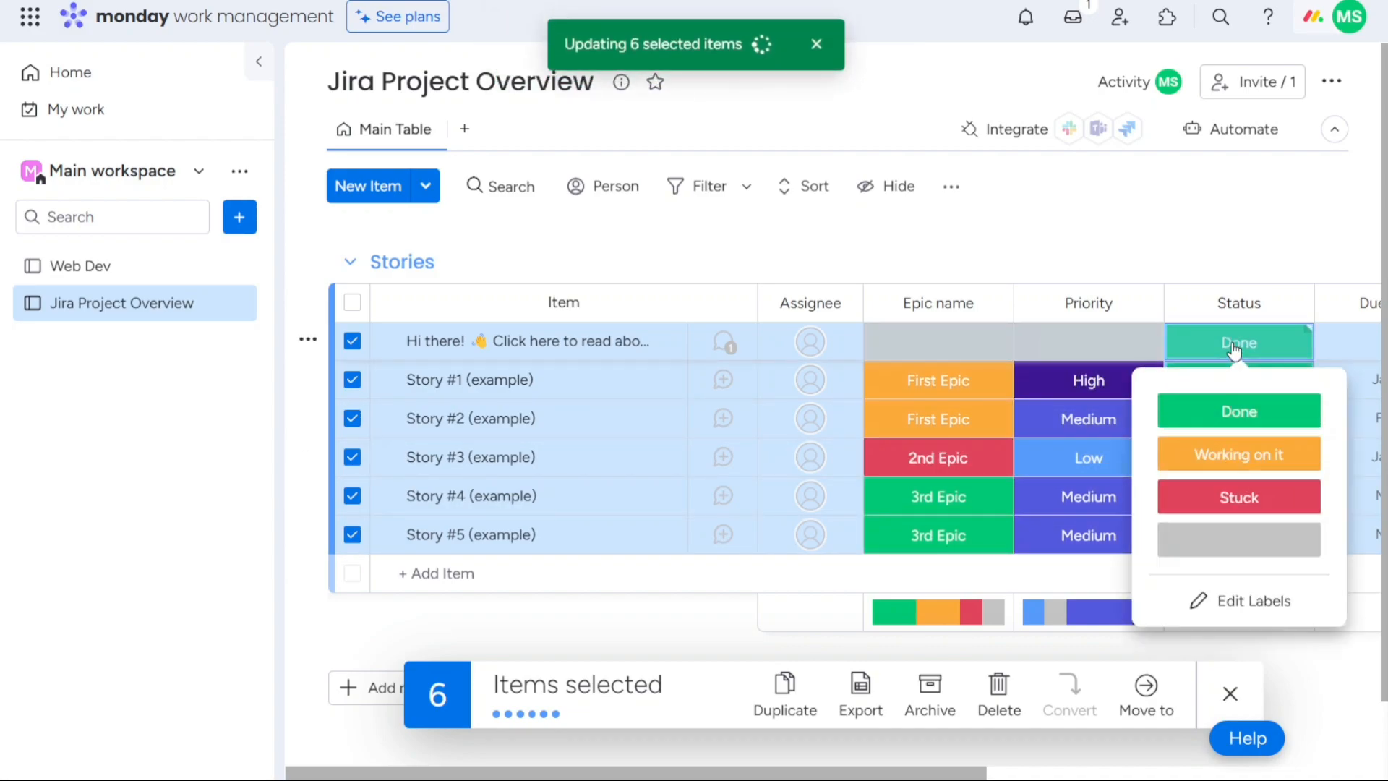
left_click(1221, 507)
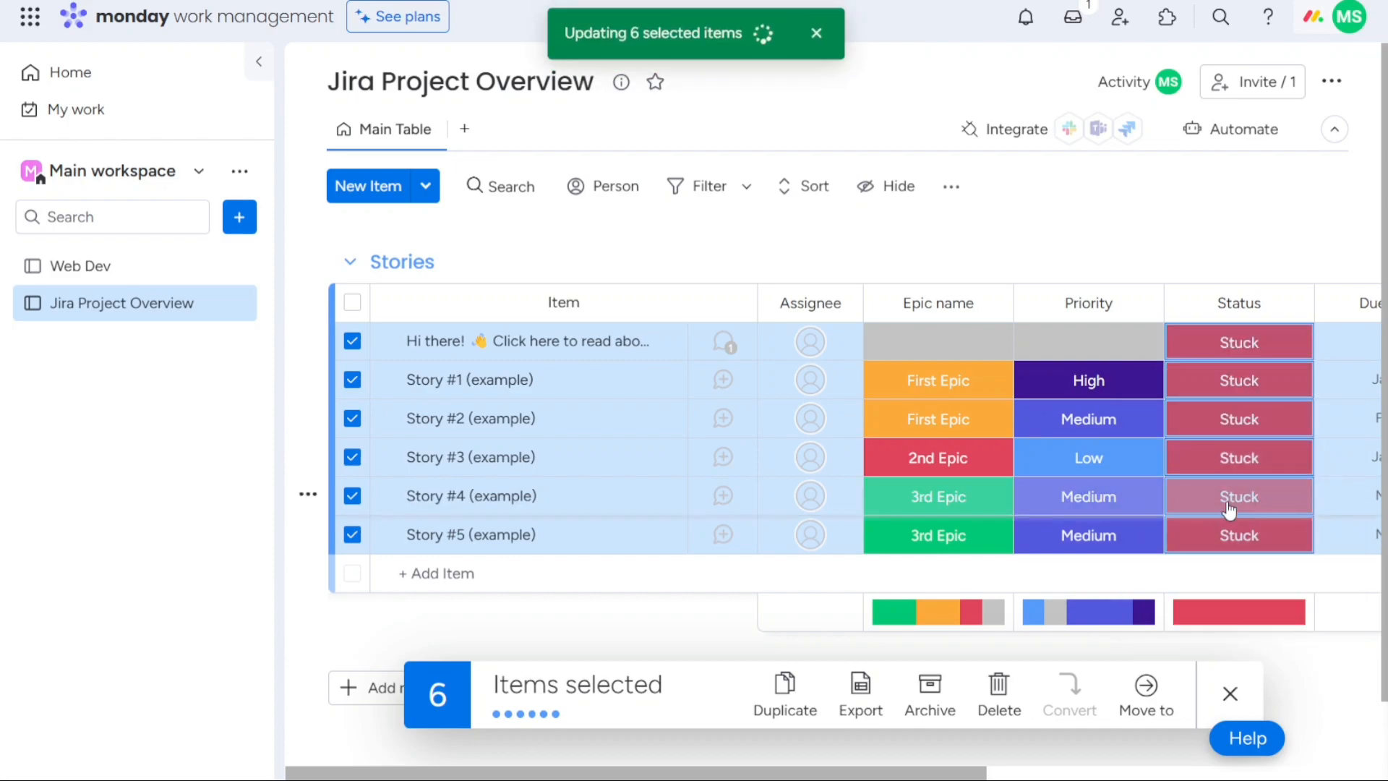
Step: Set the status of all six selected items to Done and clear the selection
left_click(1241, 351)
left_click(1235, 411)
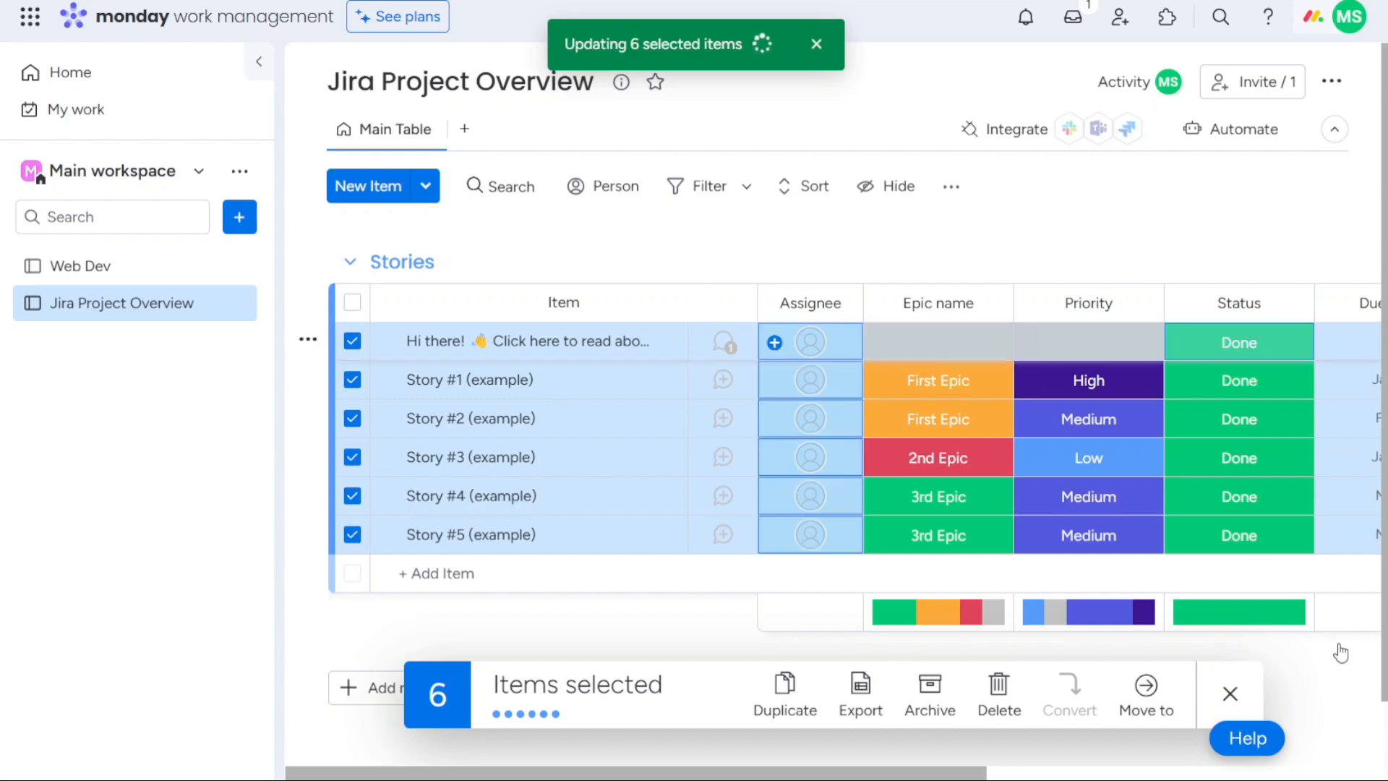
left_click(1230, 695)
Step: Select all items on the board and shift their due dates by 2 days
left_click_drag(877, 774, 1114, 755)
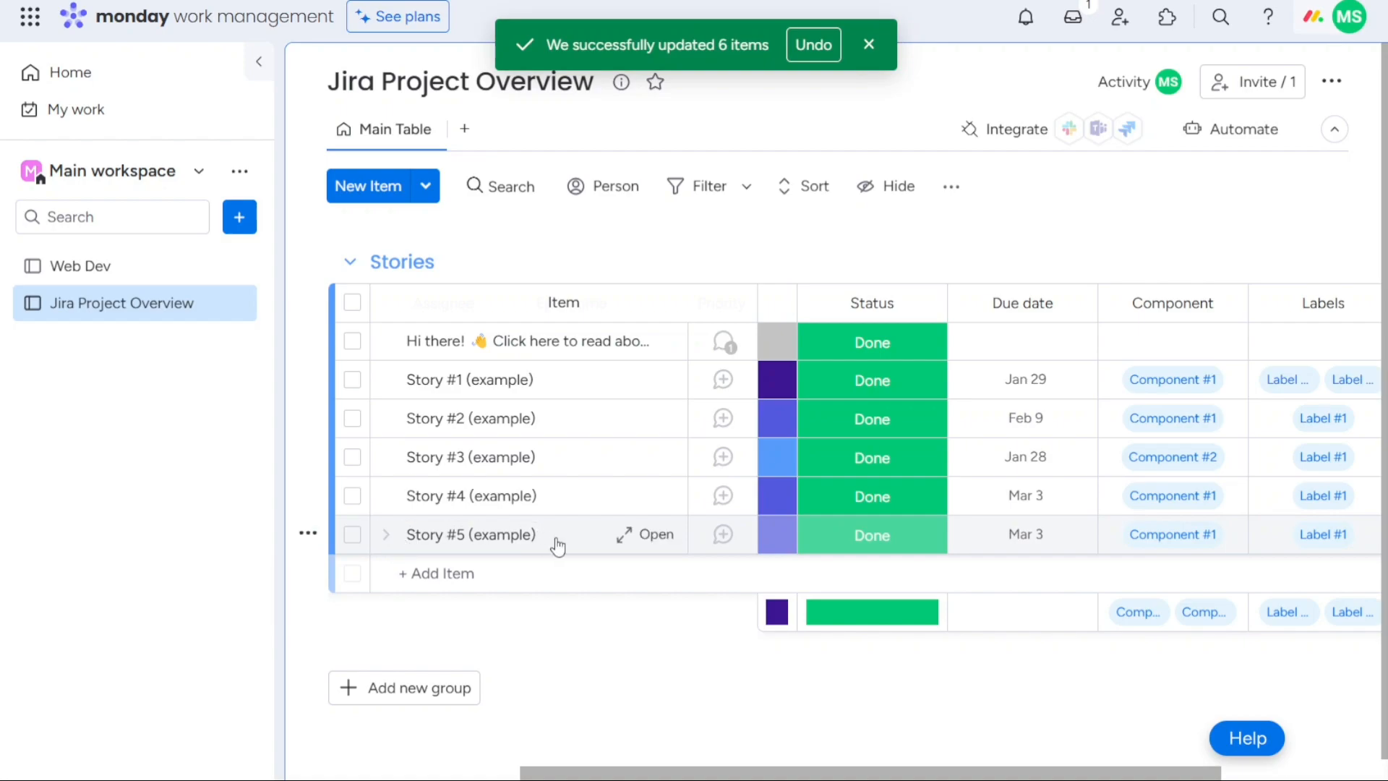
key("ctrl+a")
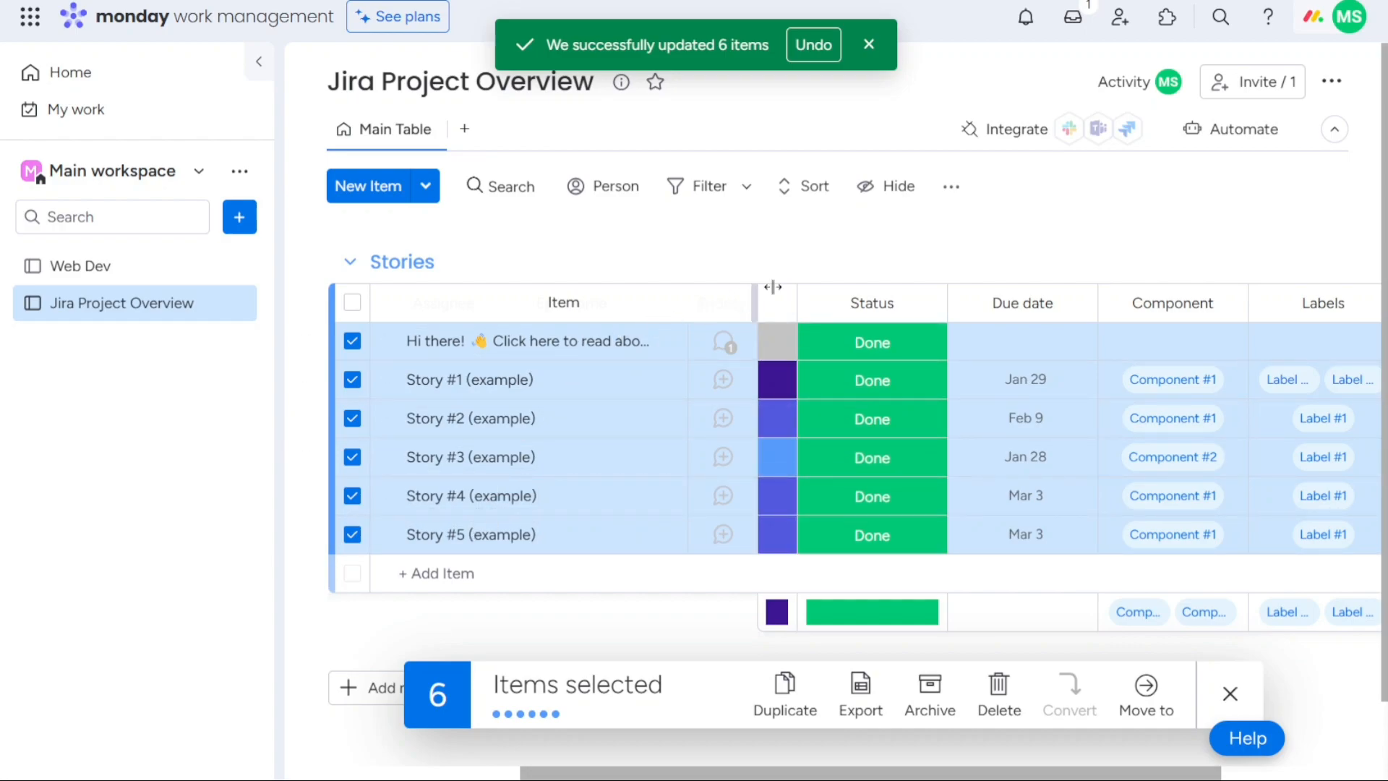
left_click(1012, 343)
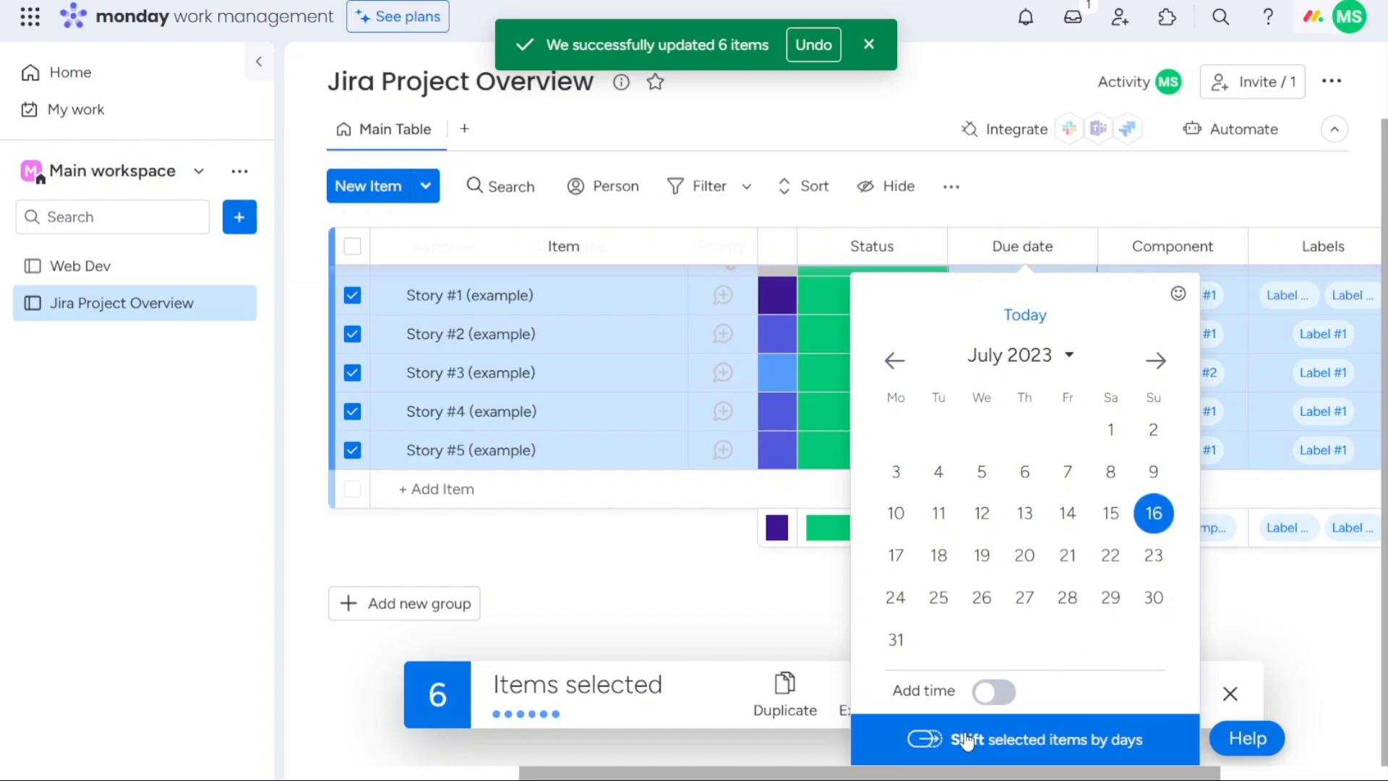
left_click(1034, 740)
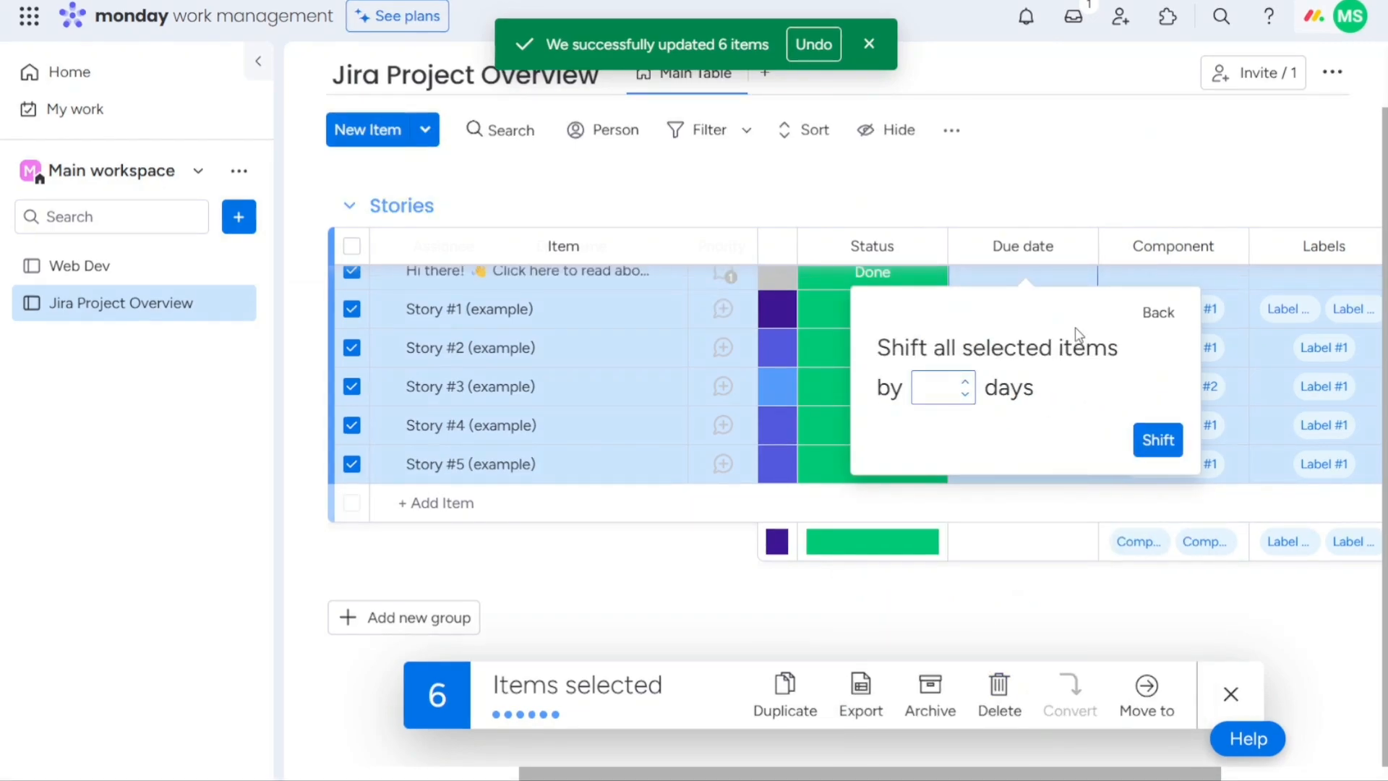
left_click(940, 388)
type("2")
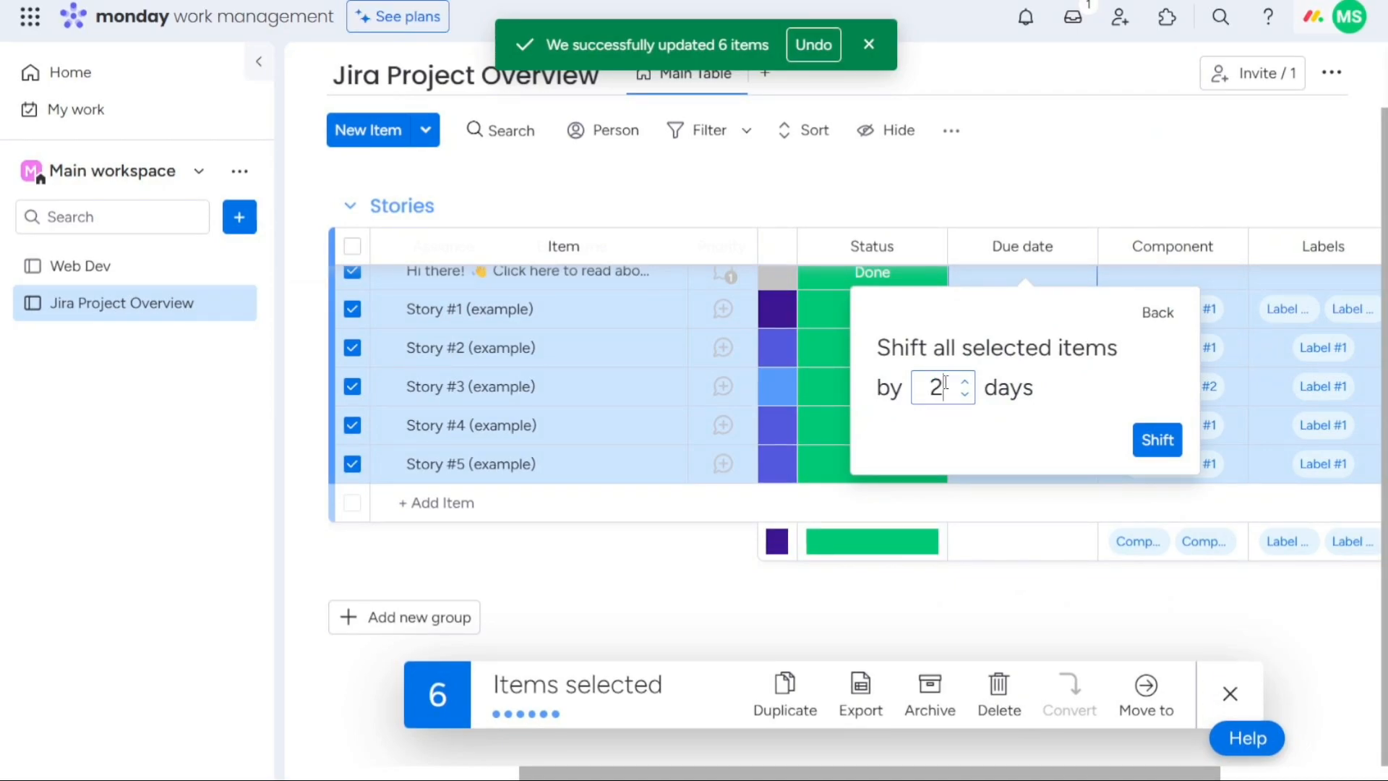
key("BackSpace")
type("2")
left_click(1159, 447)
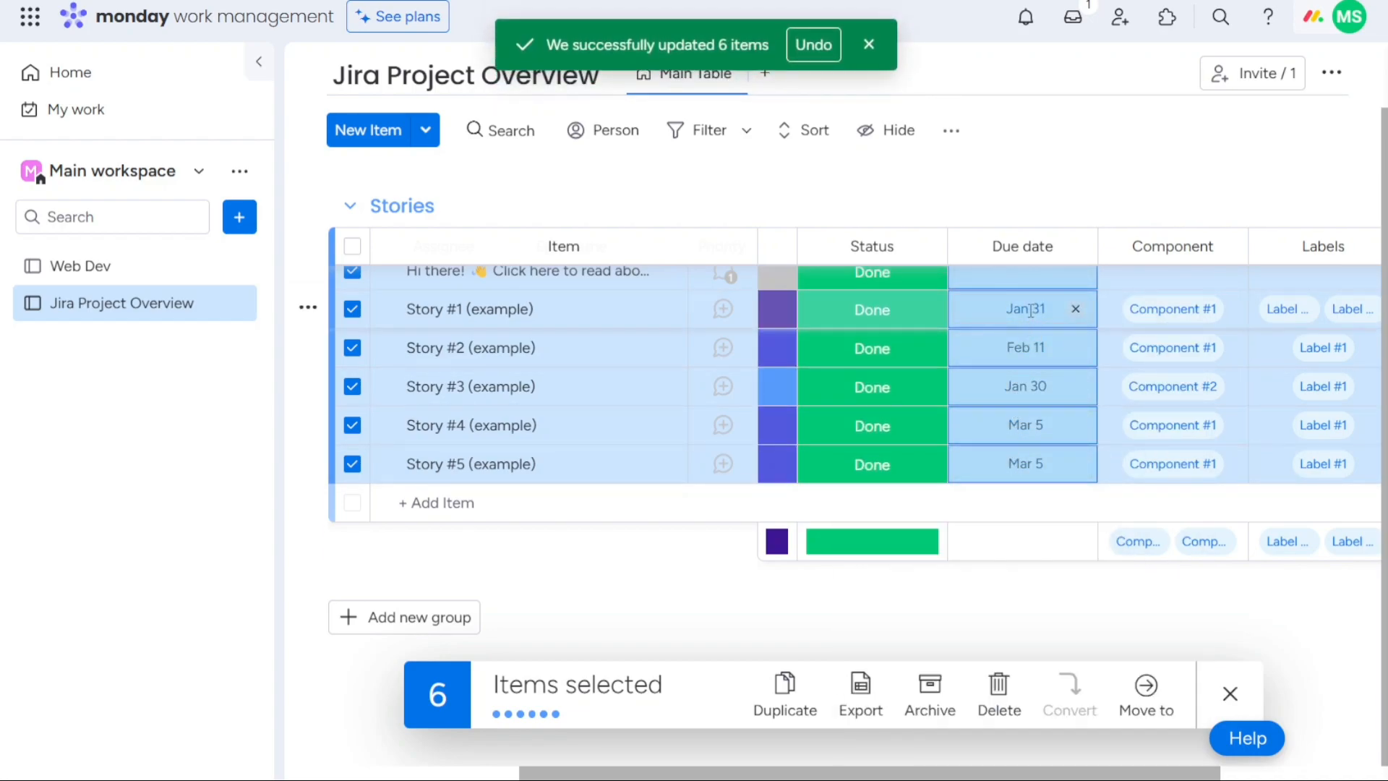
Step: Shift the due dates of all selected items by another 5 days
left_click(1027, 281)
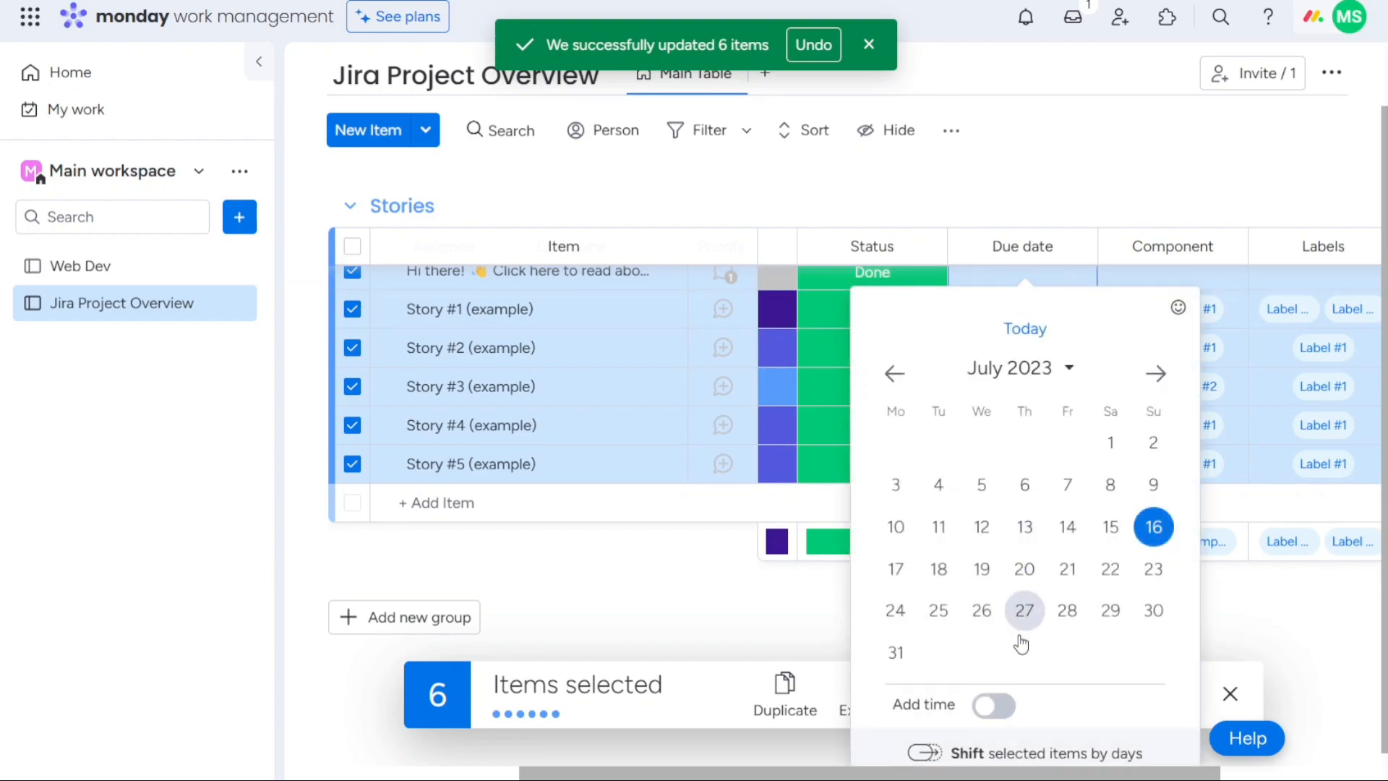
left_click(1037, 755)
type("5")
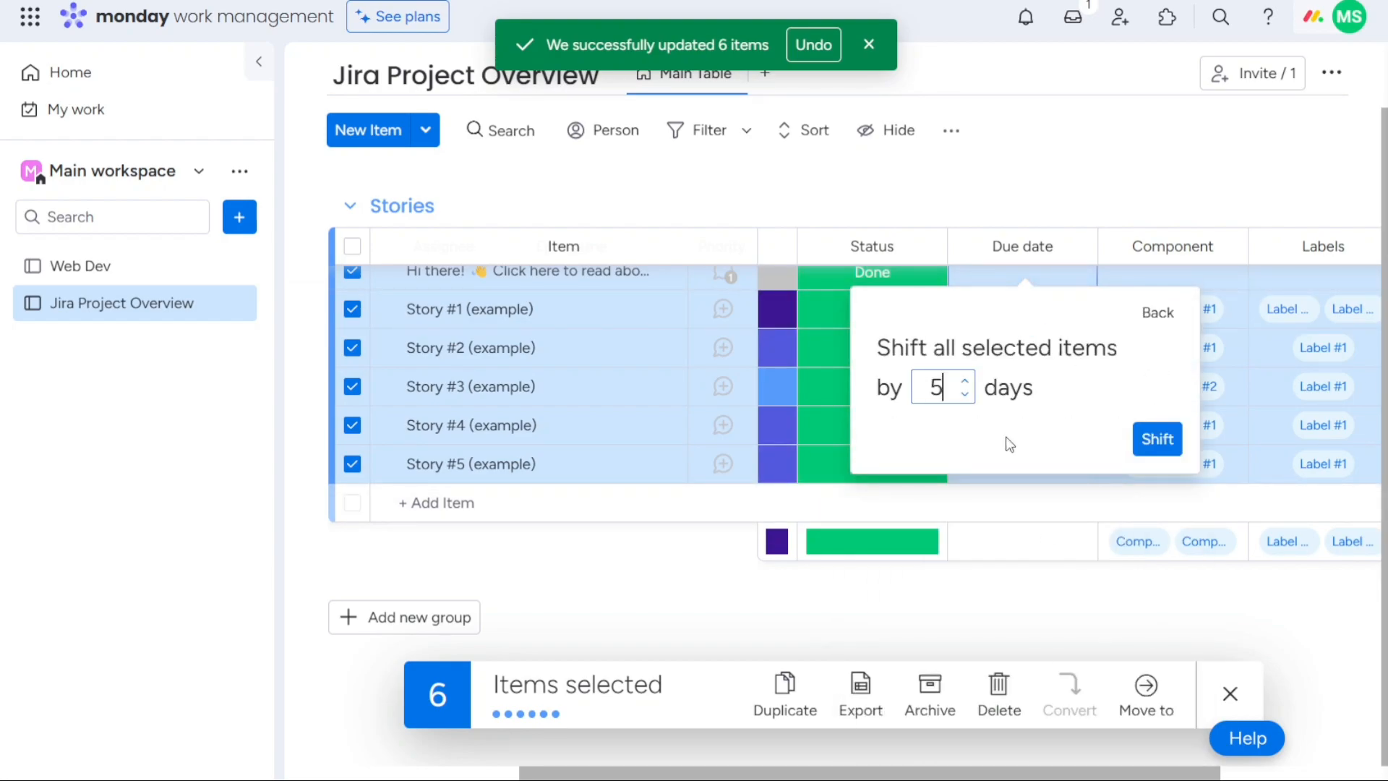
left_click(1158, 439)
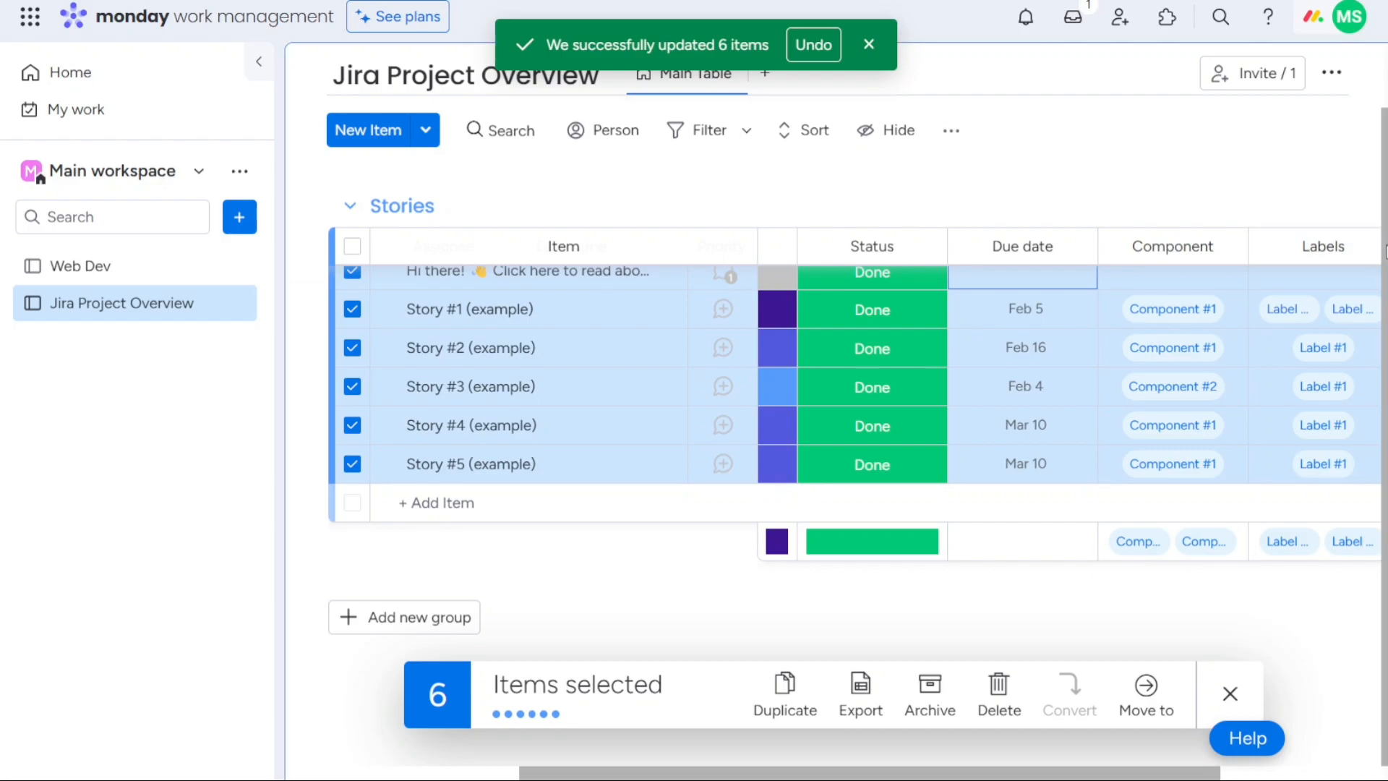
Step: Deselect and reselect the whole Stories group at once, and take Story #2 out of the selection and add it back
scroll(1385, 228, "up", 1)
scroll(1387, 229, "up", 2)
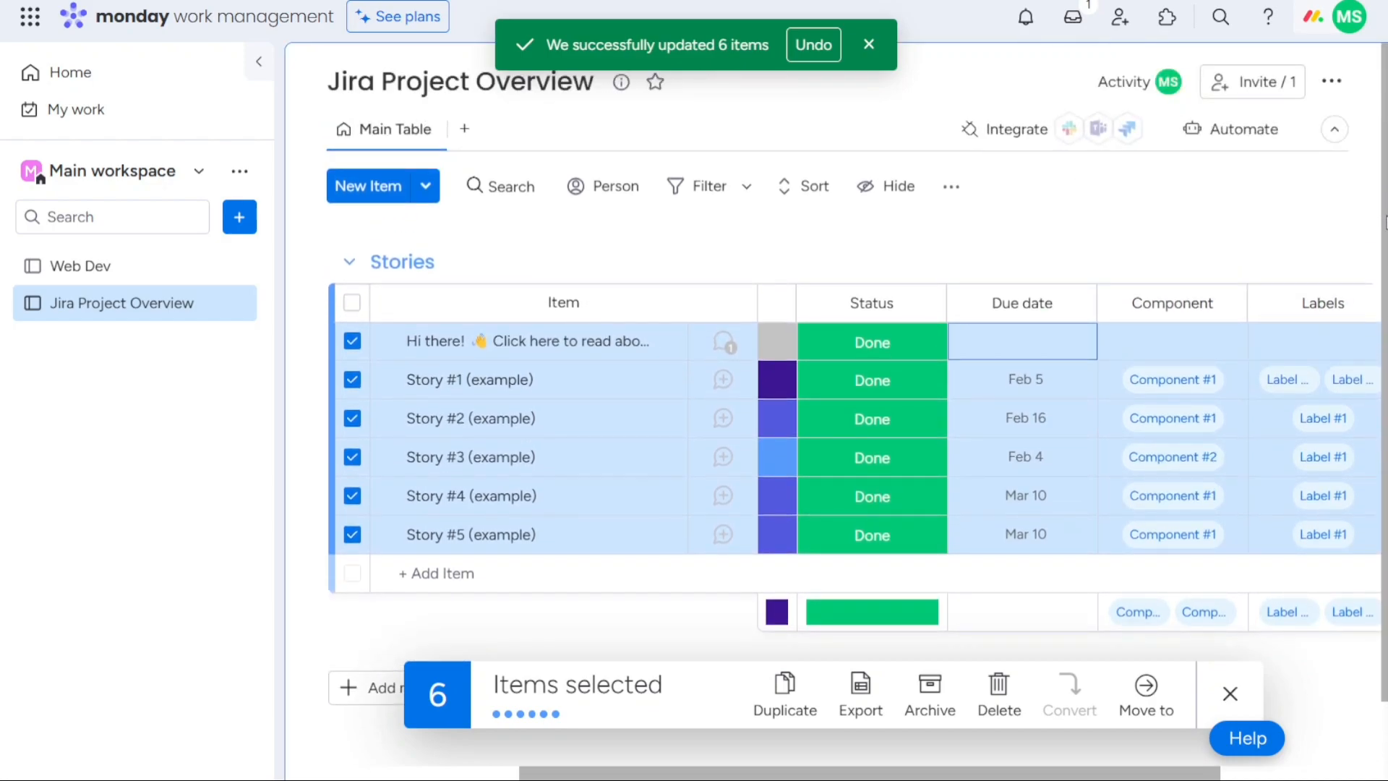
left_click_drag(896, 776, 837, 755)
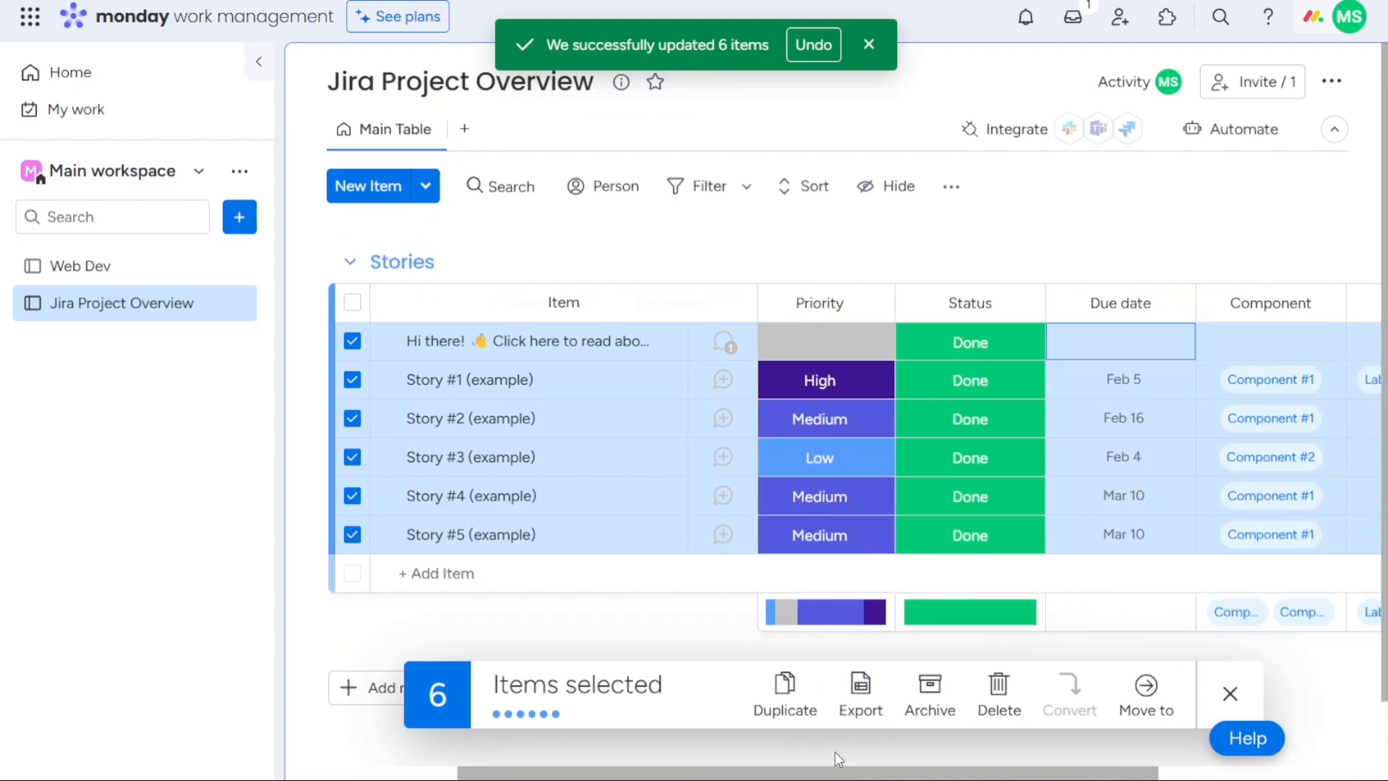
left_click(353, 304)
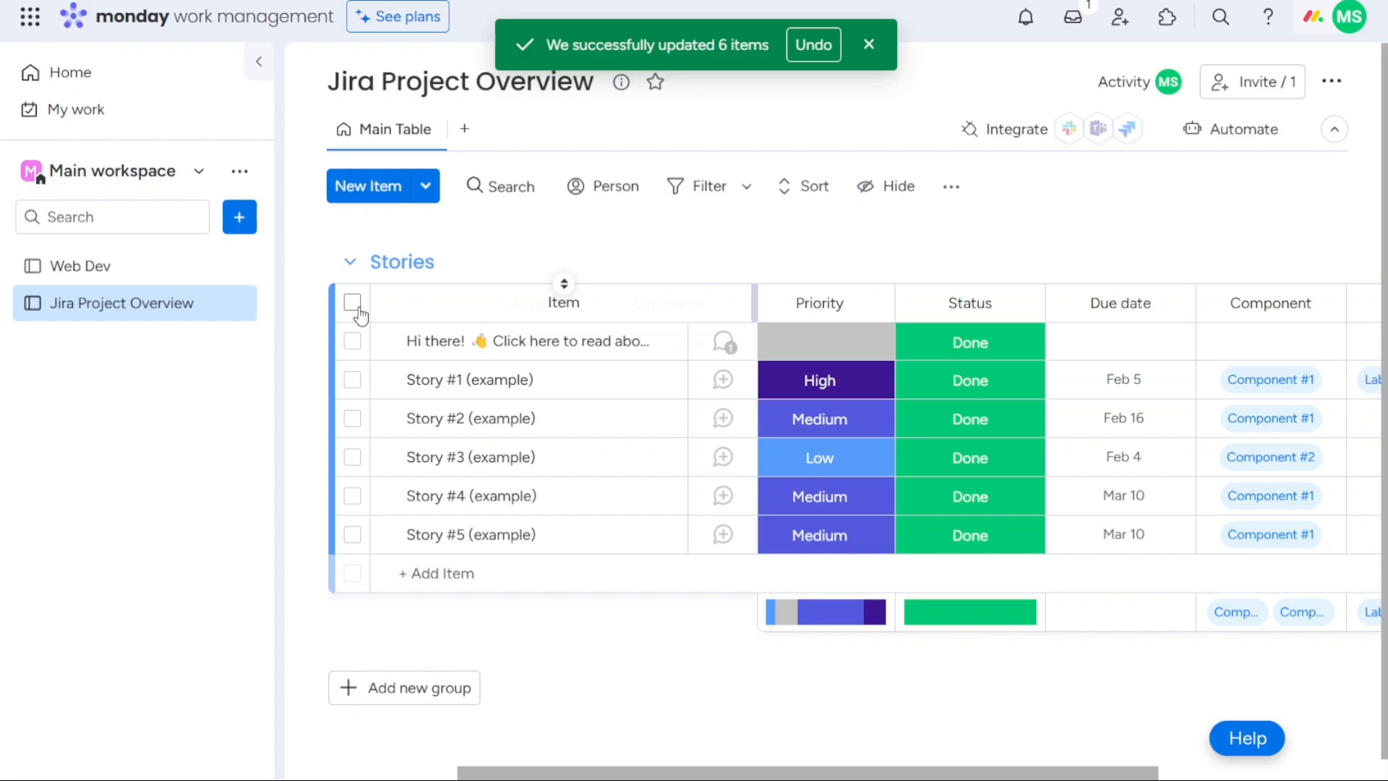
left_click(353, 304)
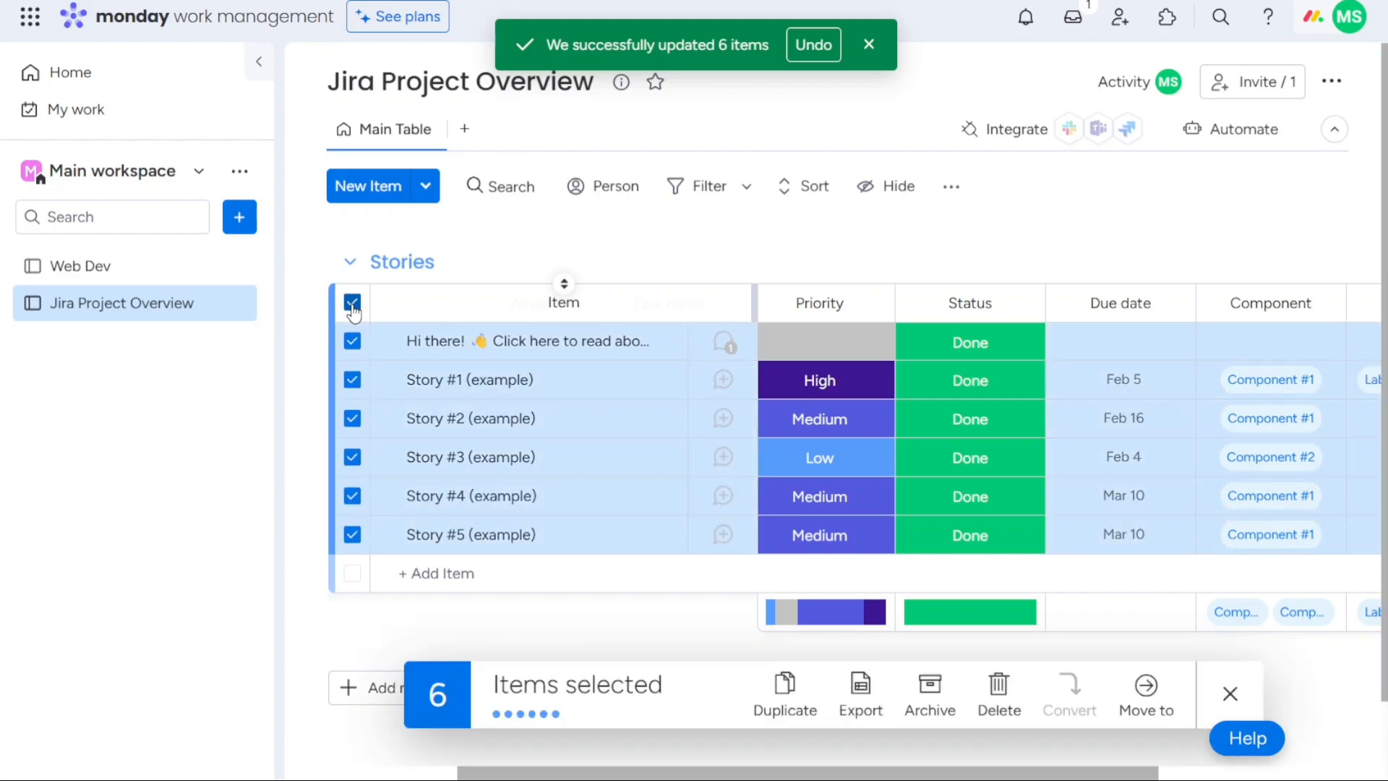
left_click(352, 420)
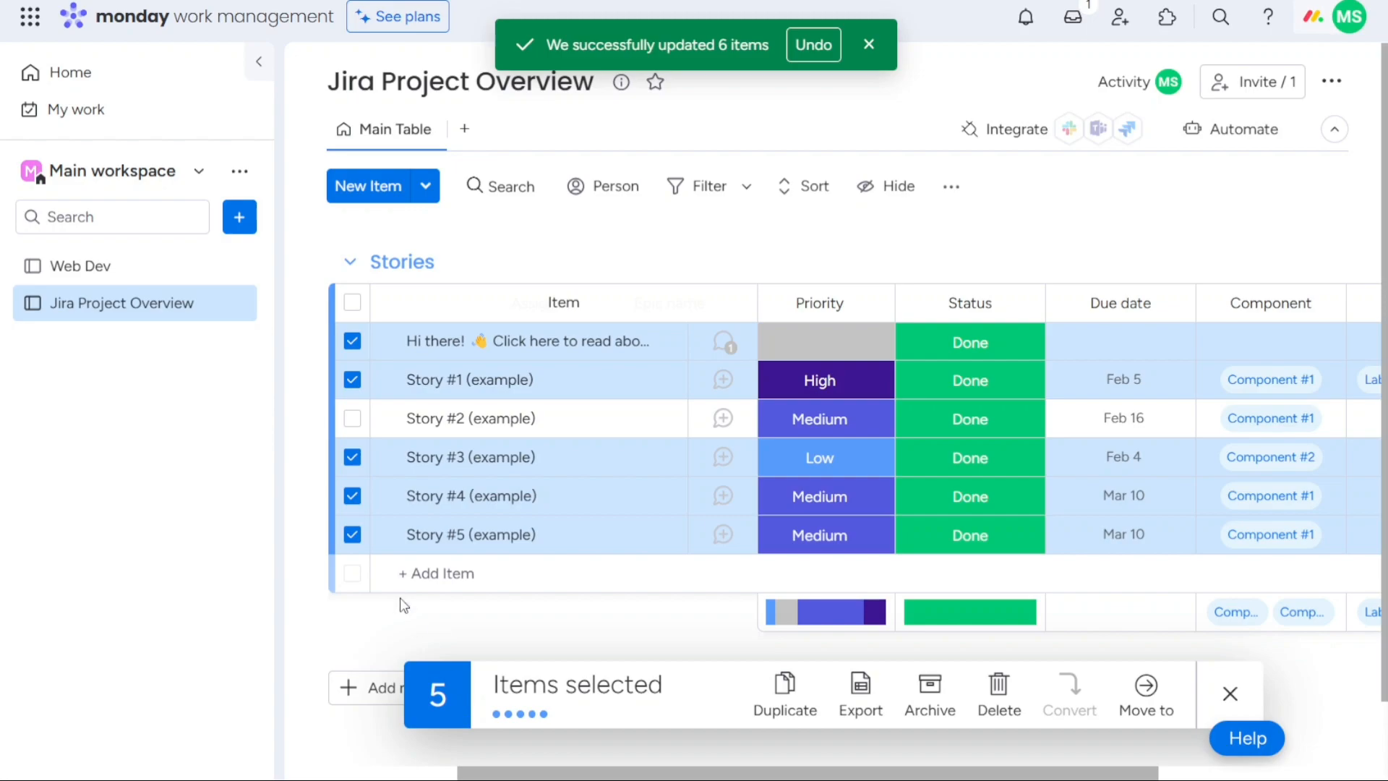
left_click(352, 419)
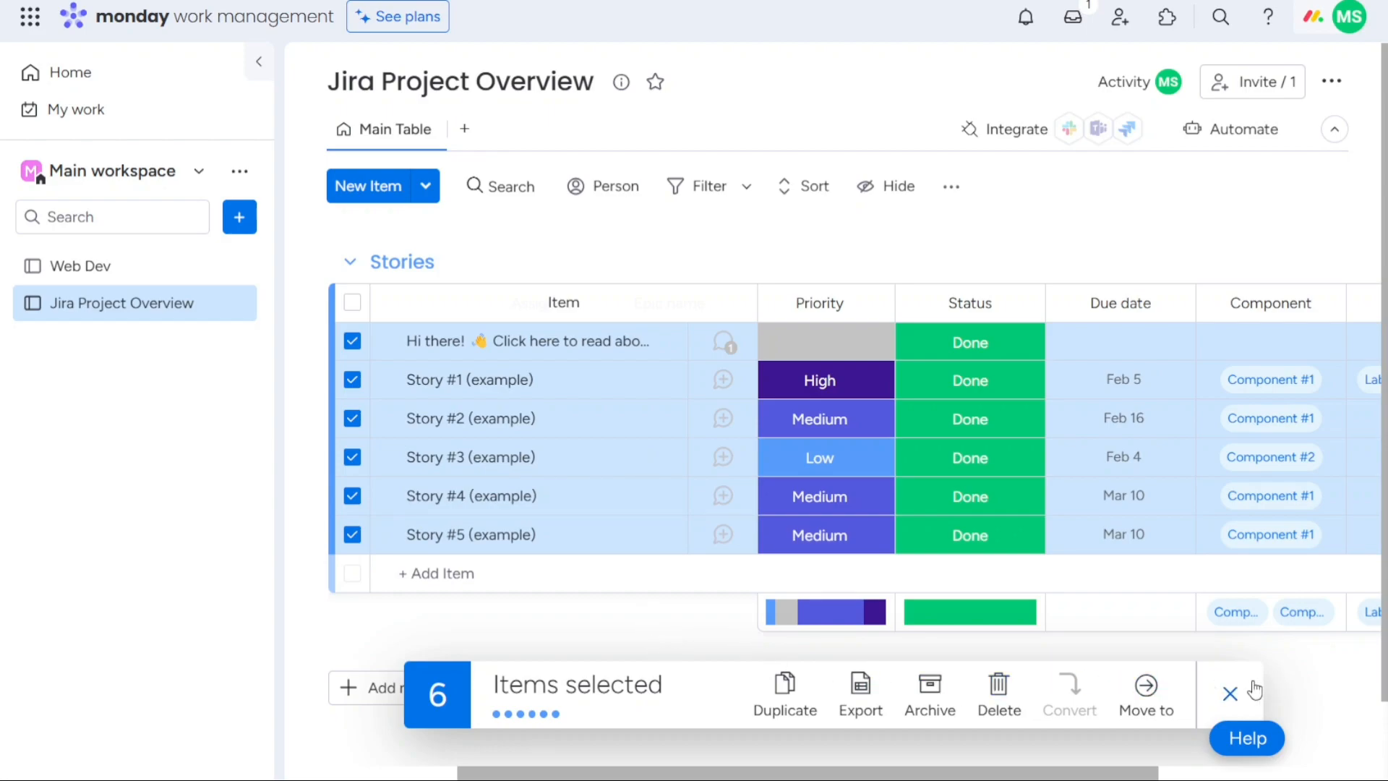
Step: View the Move to options for the six selected items and clear the selection
left_click(1163, 700)
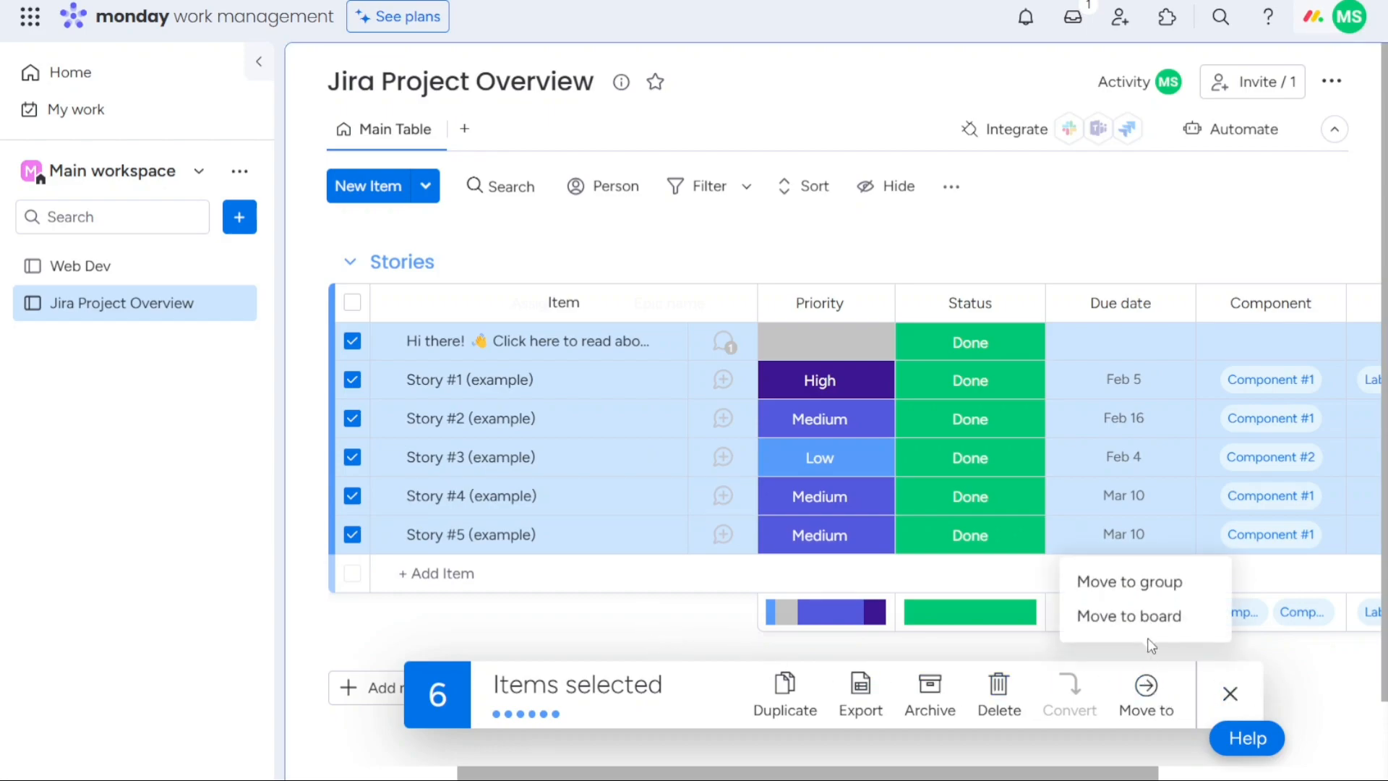
left_click(1230, 687)
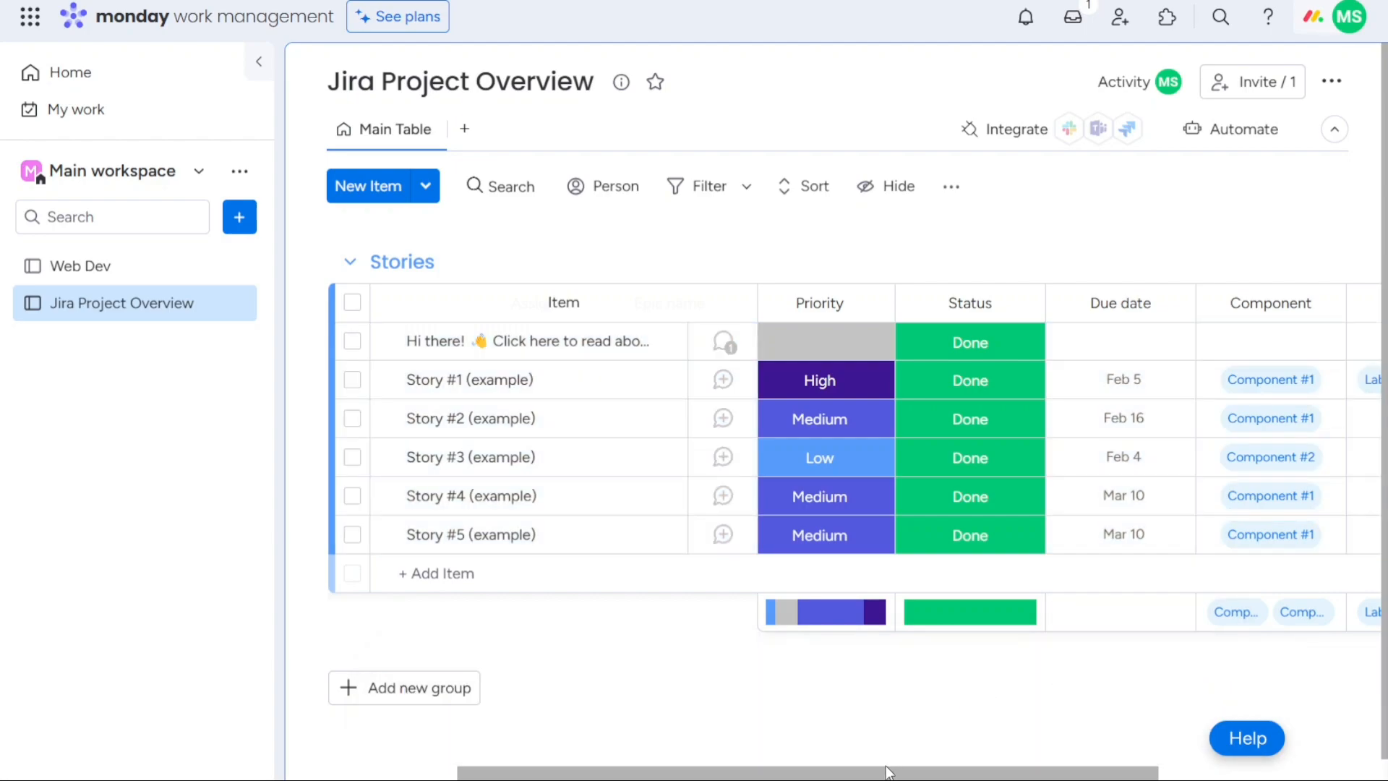
Step: Delete the Priority column from the board and confirm the deletion
left_click_drag(880, 776, 701, 776)
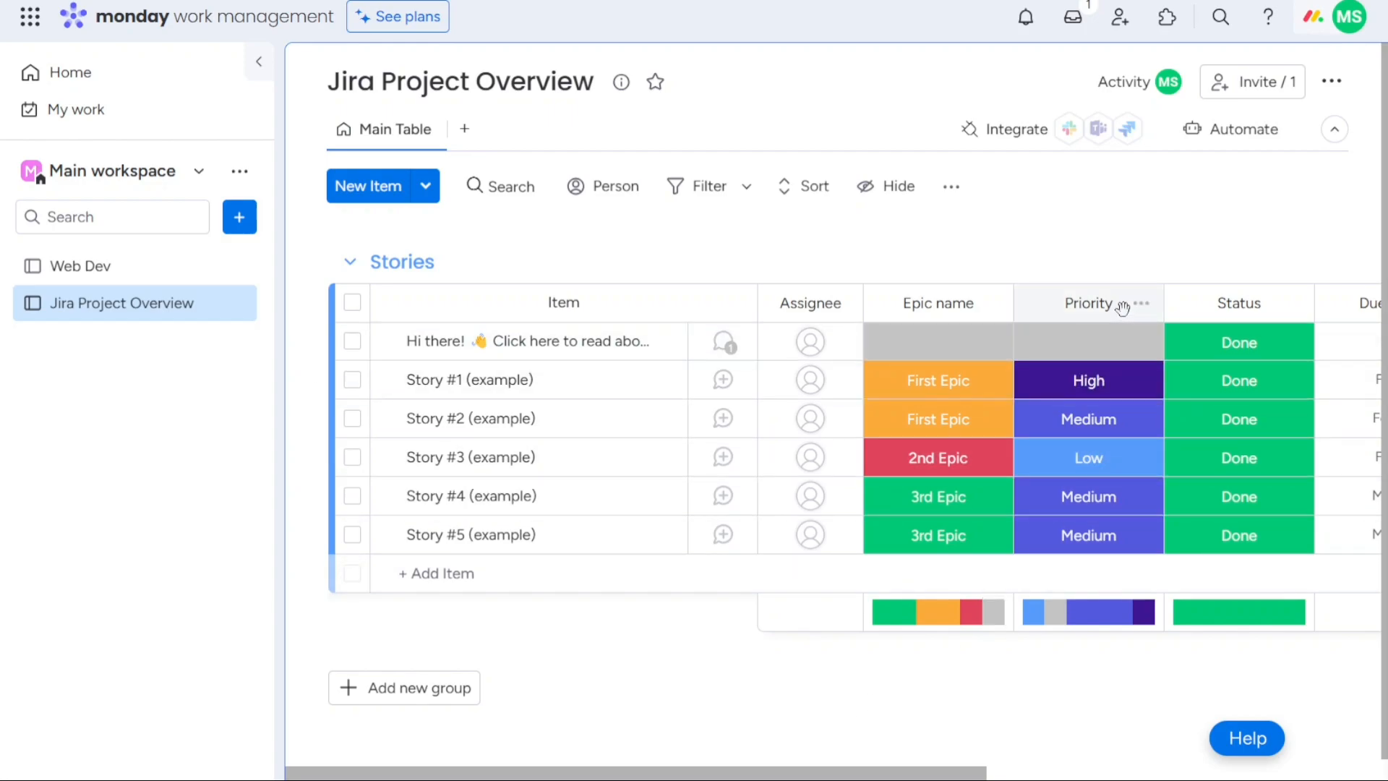
left_click(1142, 305)
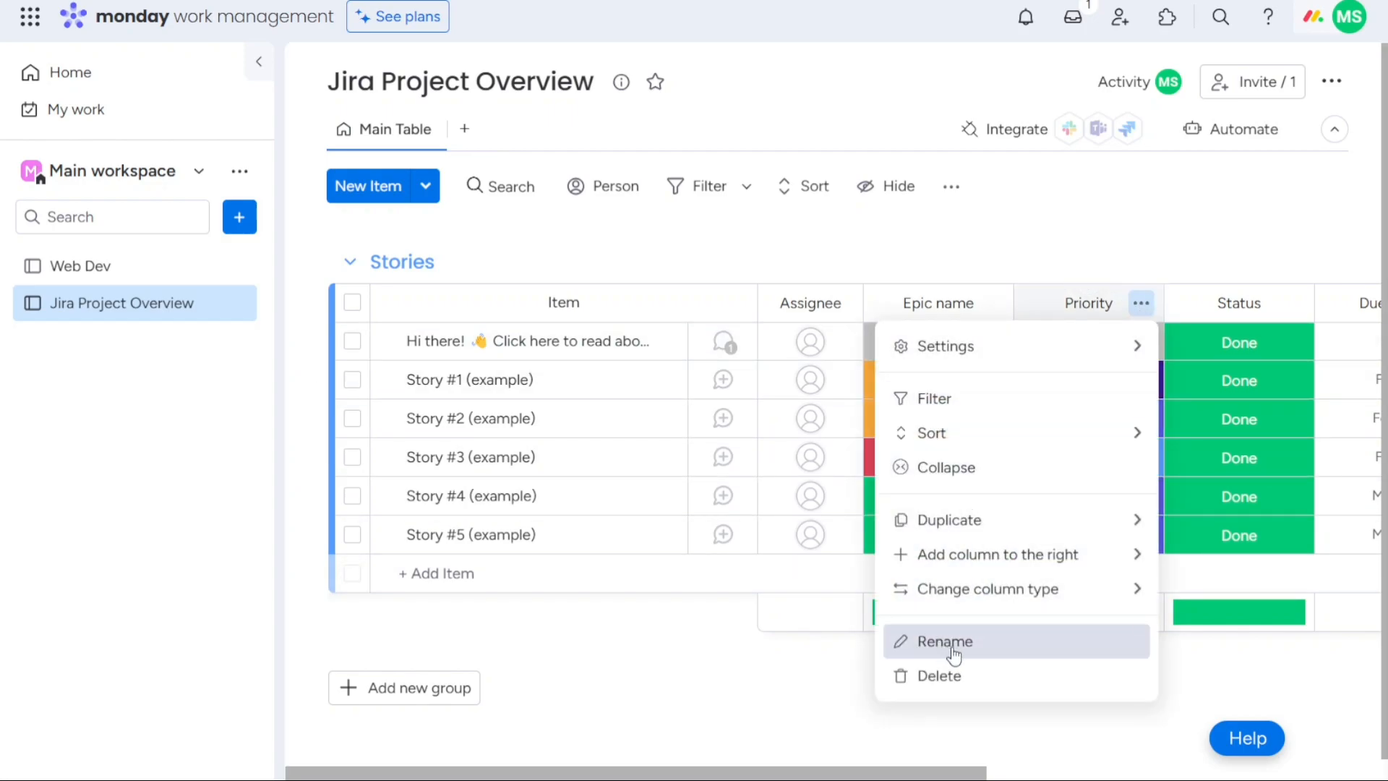
left_click(978, 672)
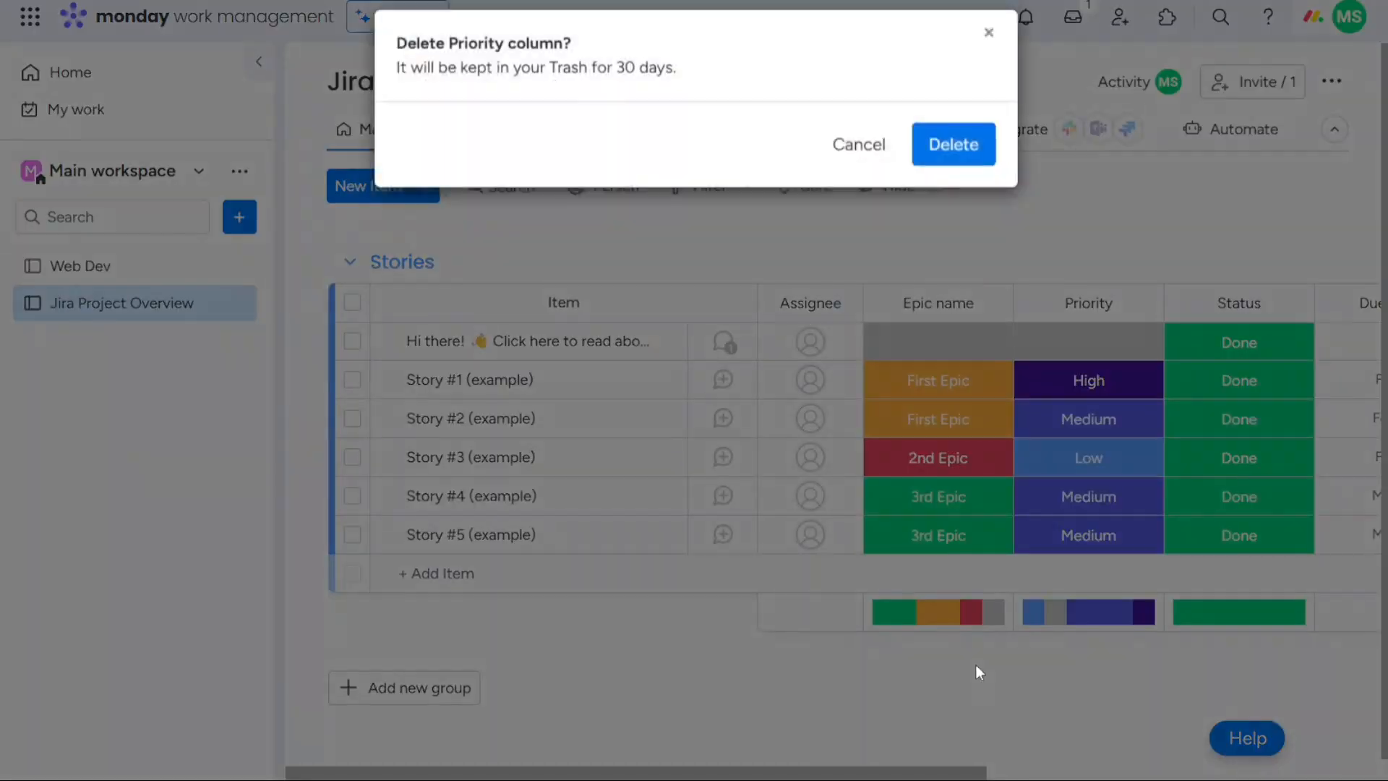
left_click(968, 158)
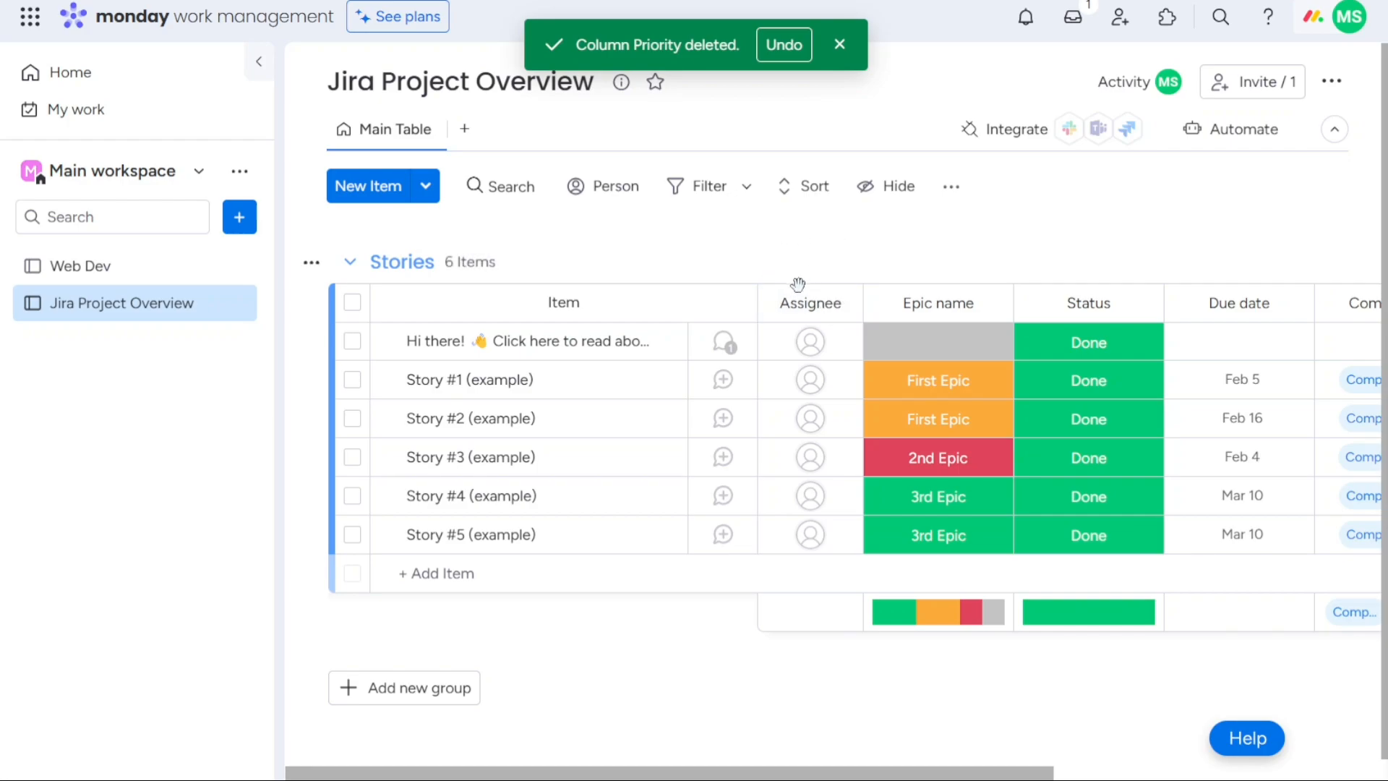
Step: Customize the Assignee column, trying people limits of 1, 2 and 3 and finally setting the maximum to Unlimited
left_click(842, 306)
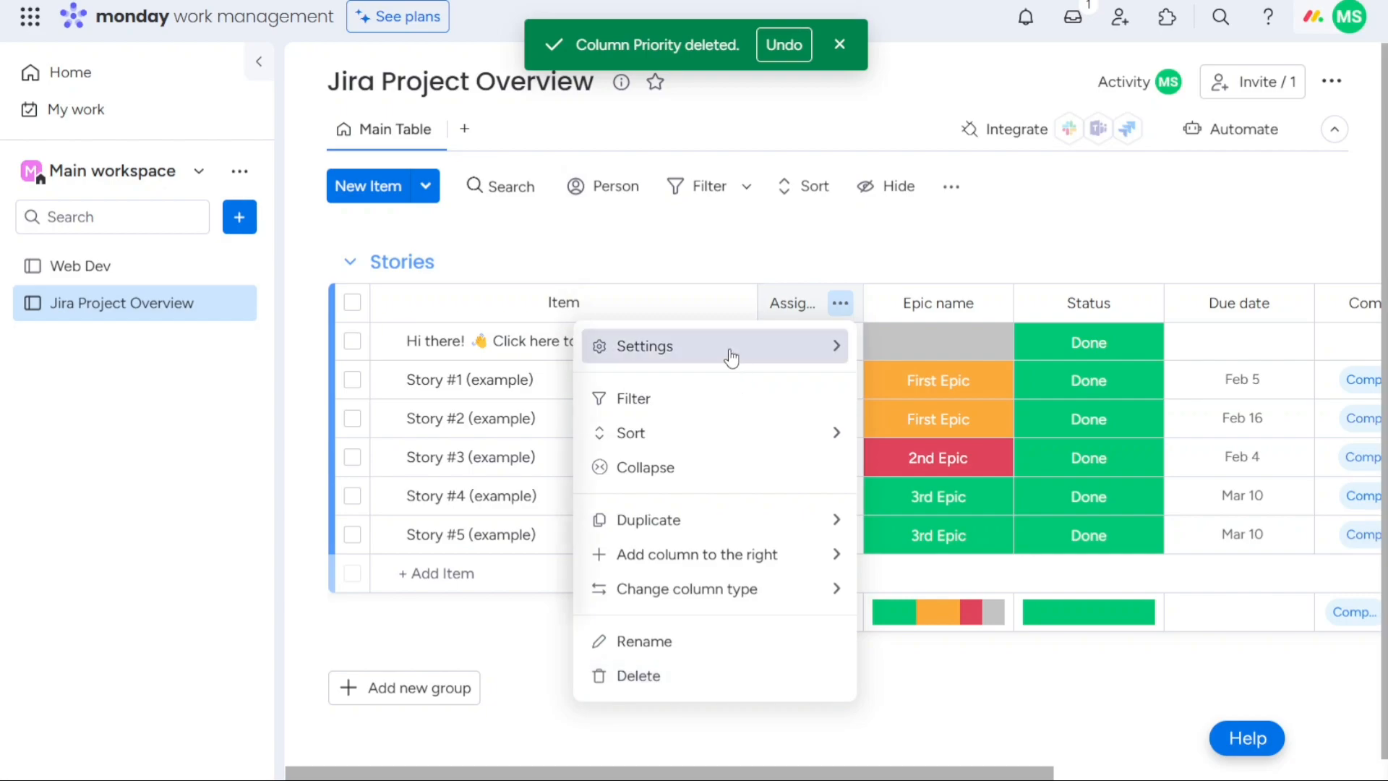
mouse_move(729, 357)
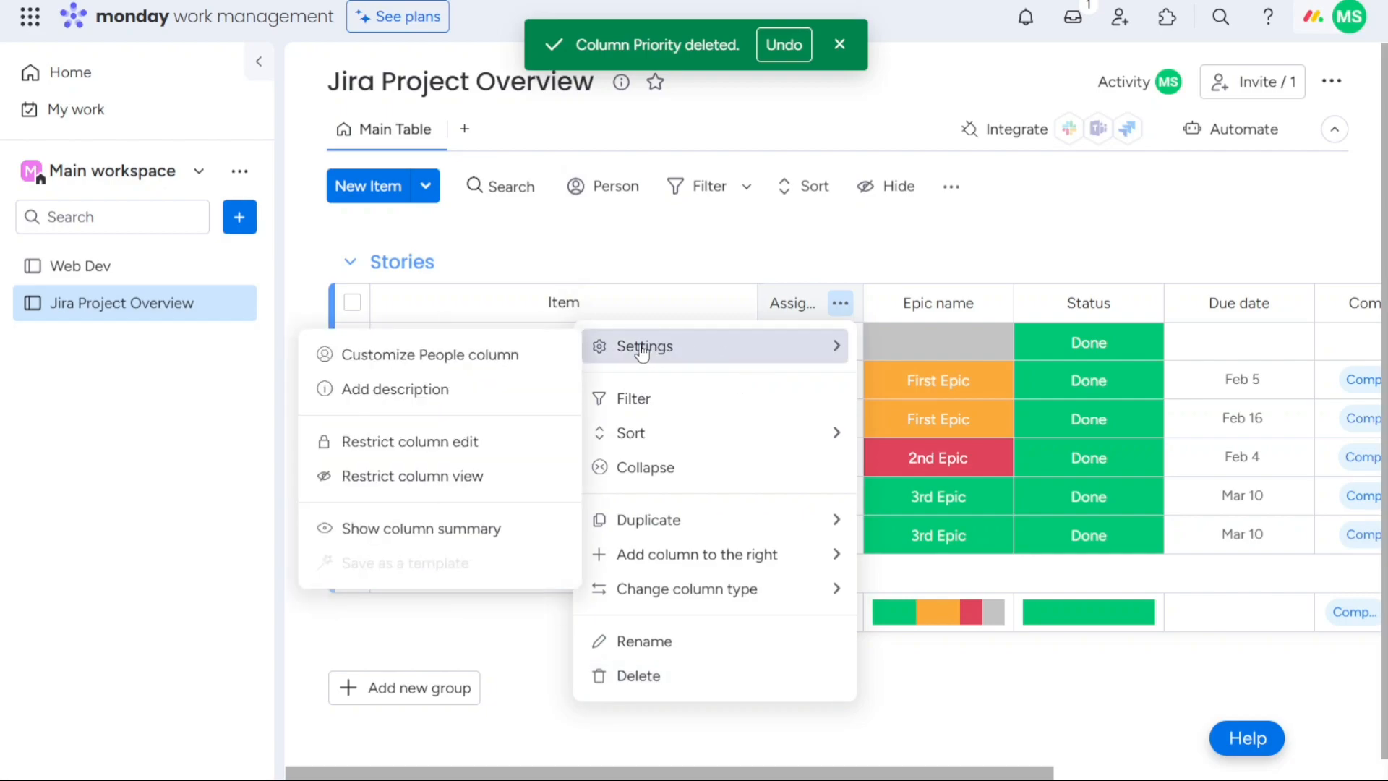
left_click(499, 353)
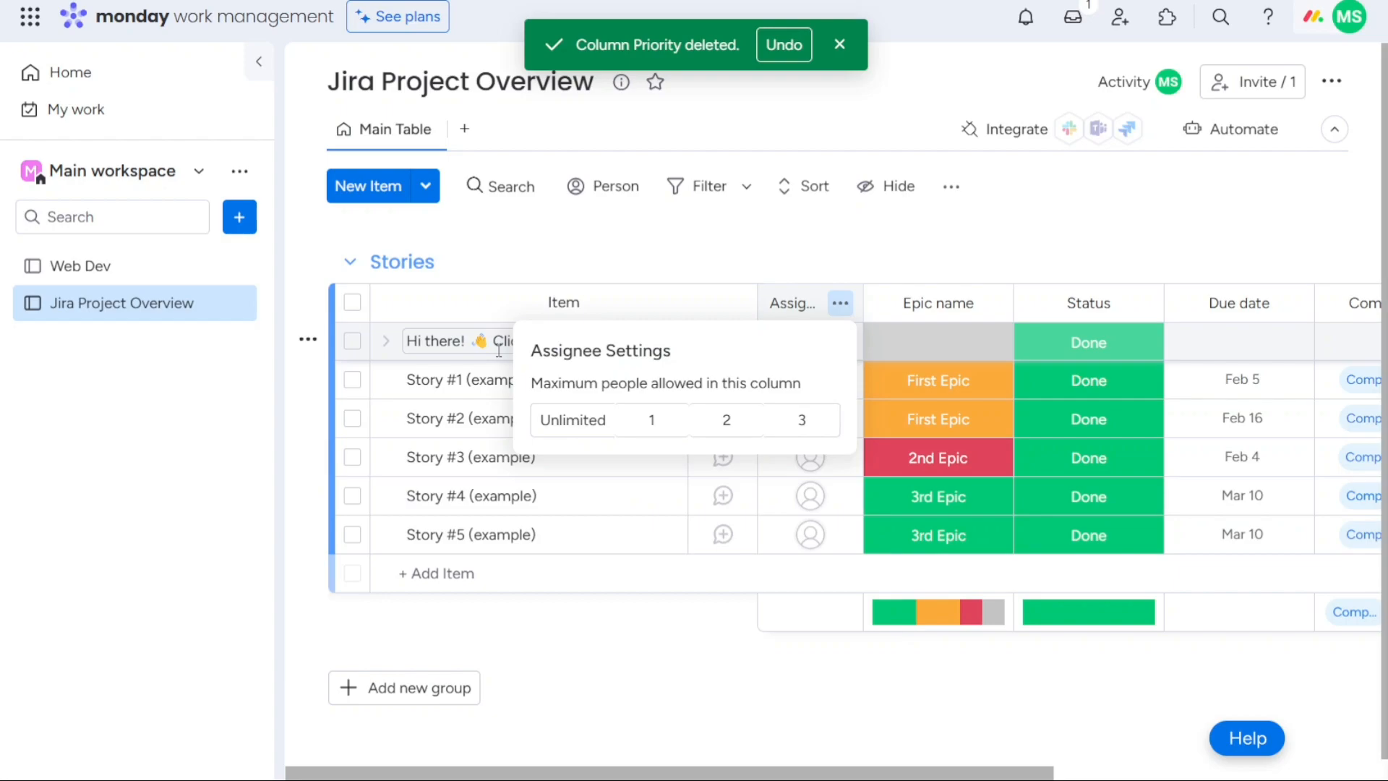
left_click(727, 420)
left_click(802, 421)
left_click(605, 422)
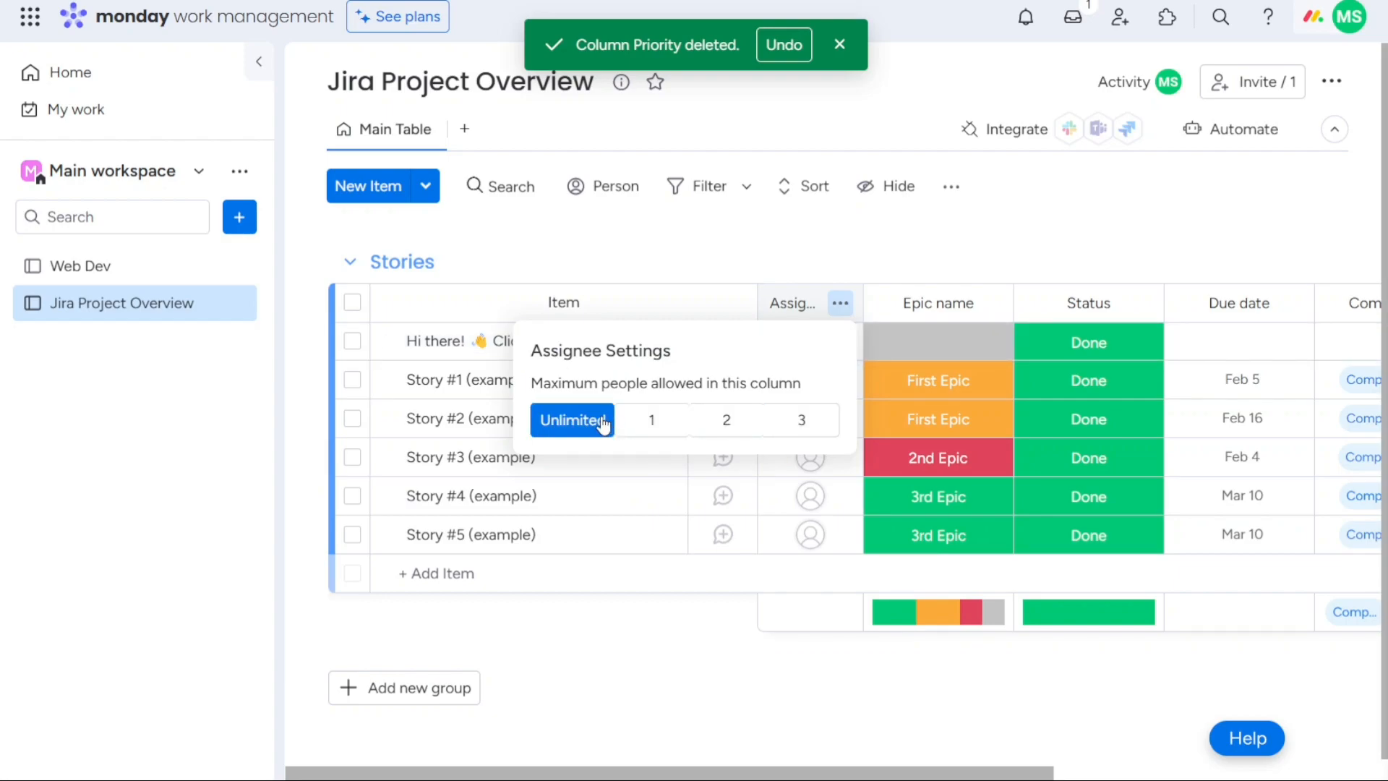
left_click(647, 421)
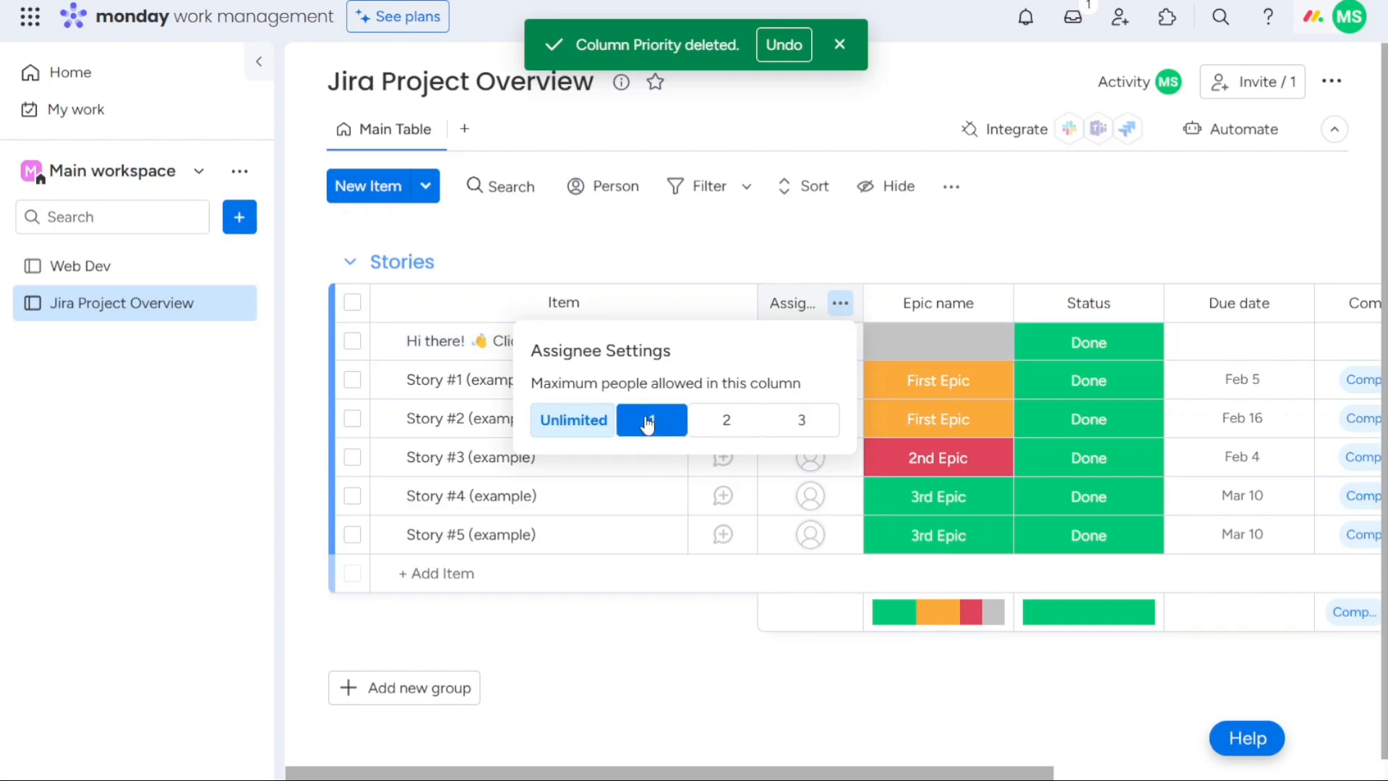
left_click(725, 421)
left_click(597, 432)
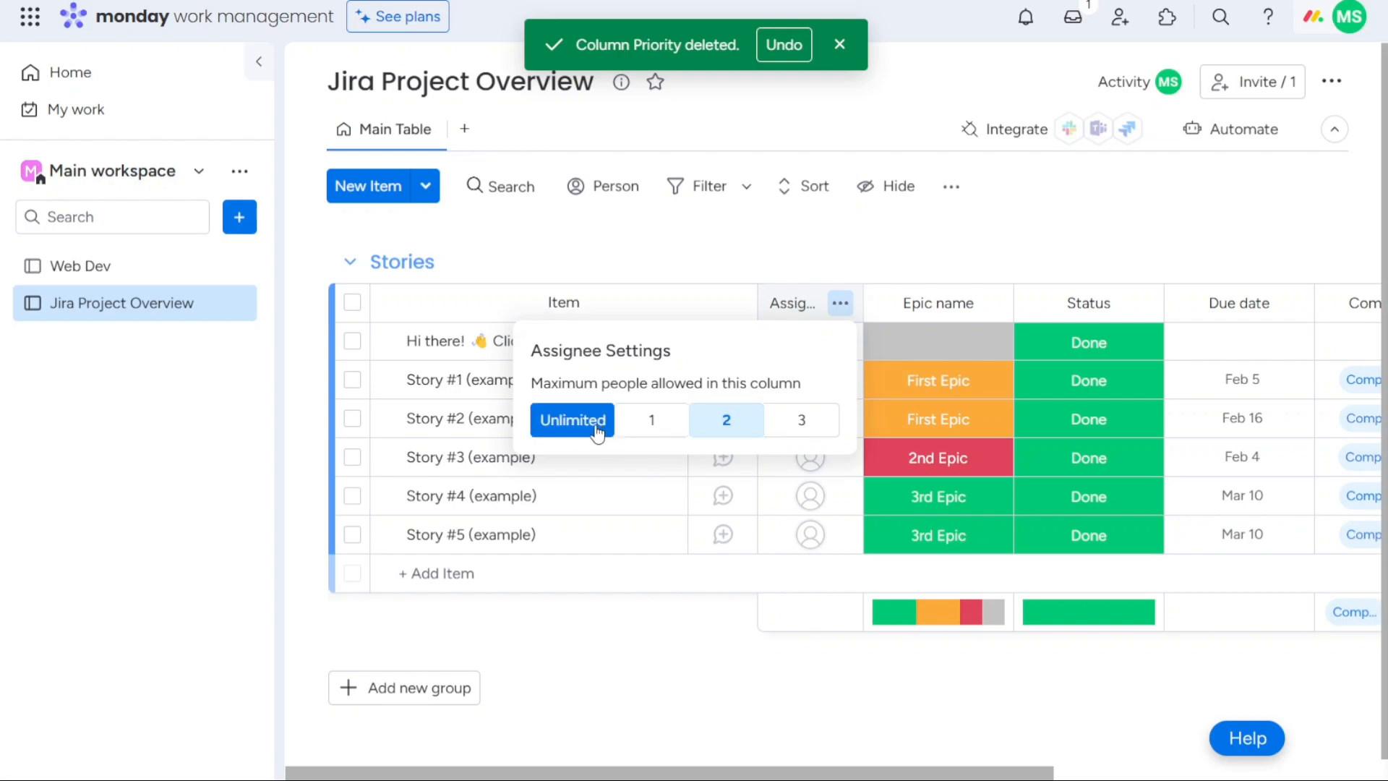
Step: Cycle the Assignee column's people limit through 1, 2 and 3, and set it back to Unlimited
left_click(645, 423)
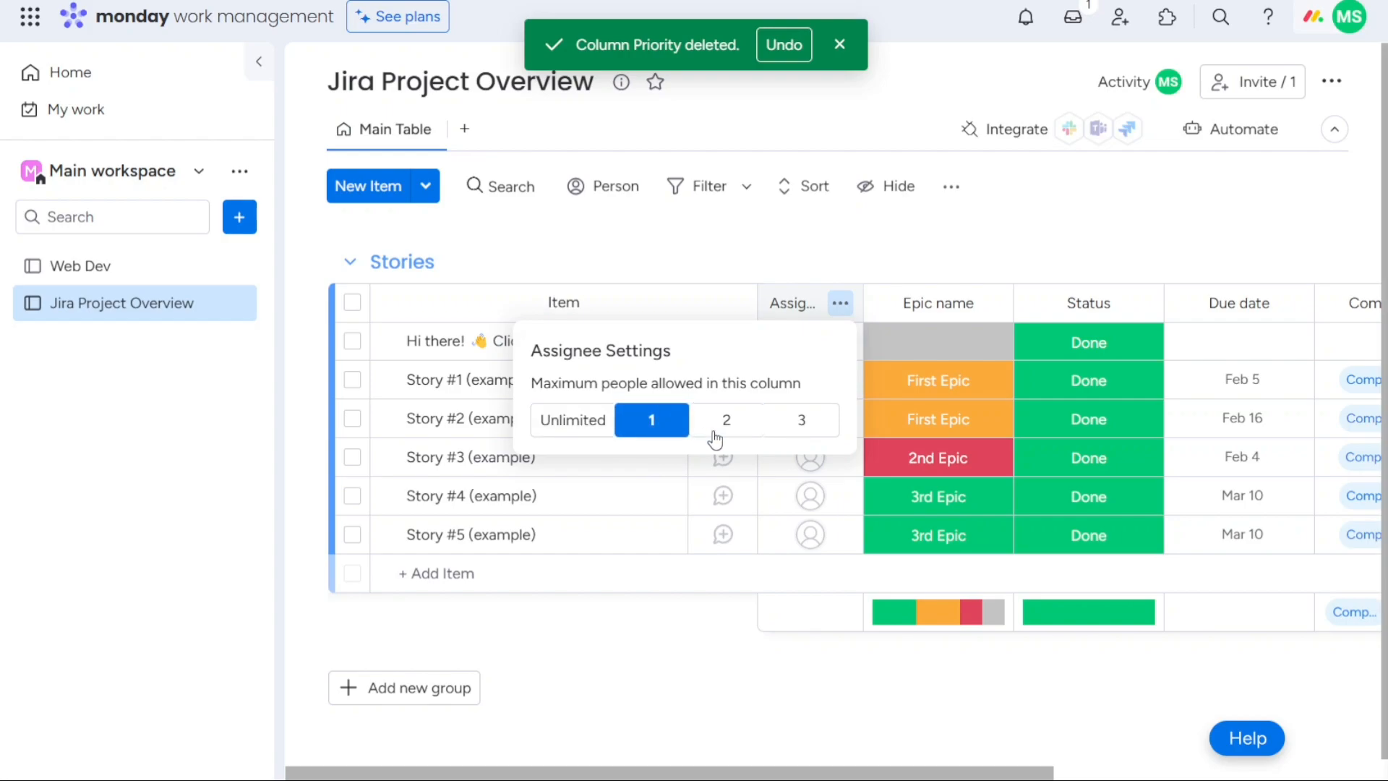
left_click(723, 431)
left_click(799, 432)
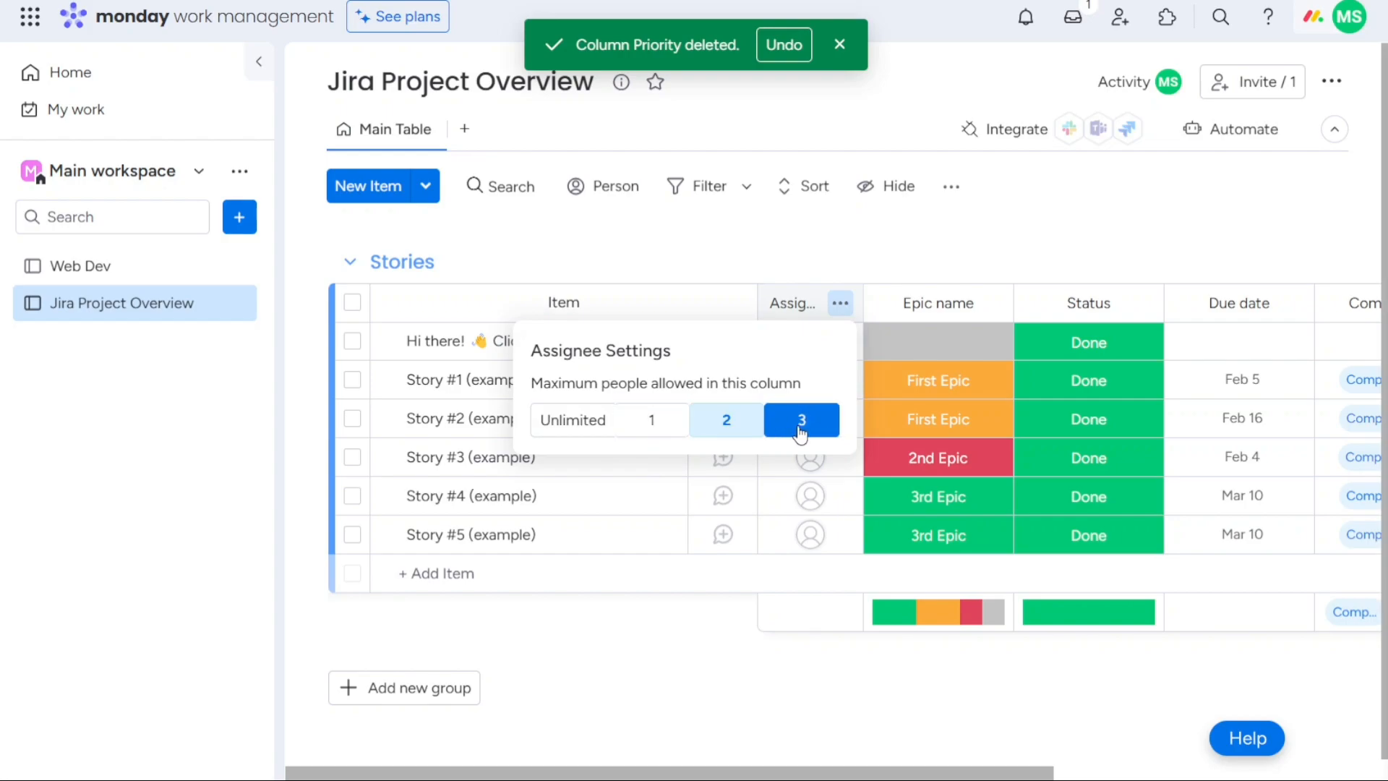
left_click(634, 420)
left_click(601, 418)
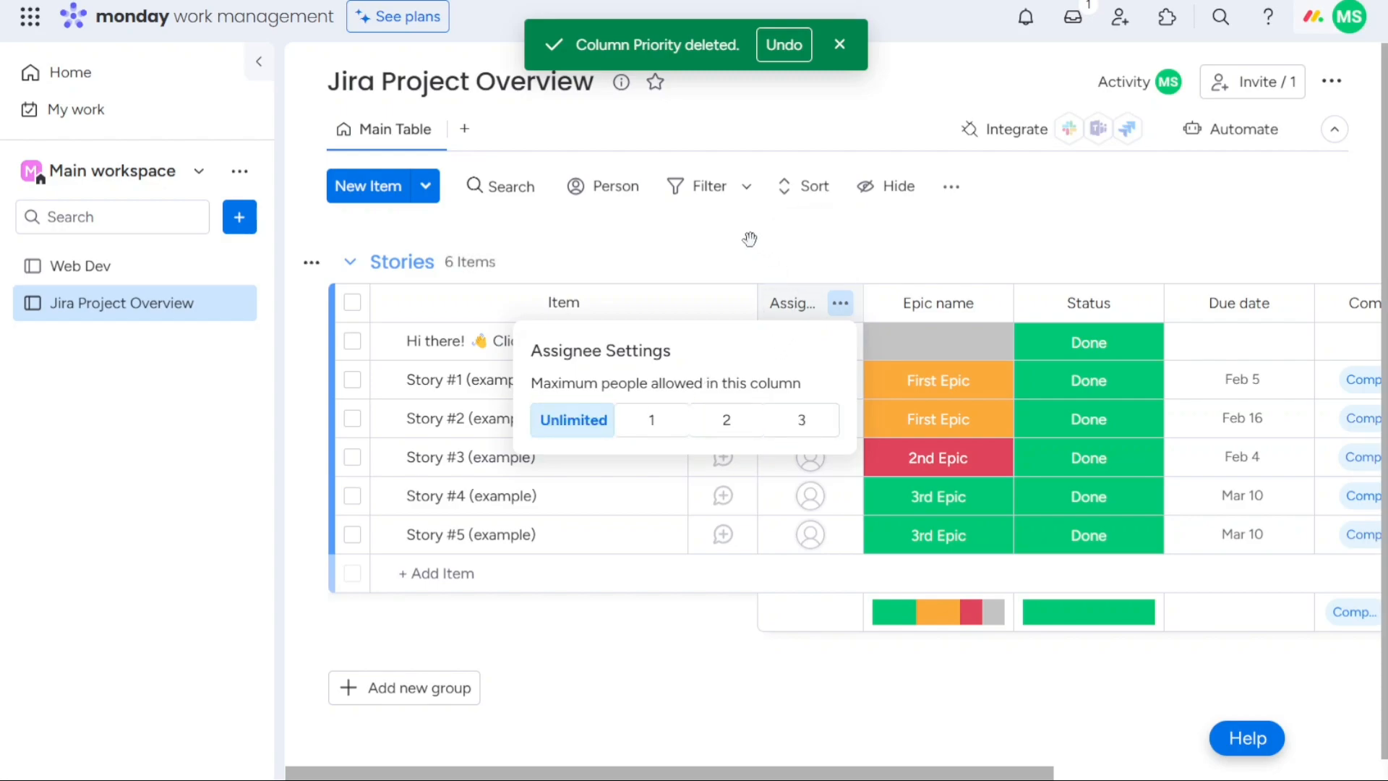
Step: Add the description "Bio" to the Assignee column, save it and view it from the column header
left_click(839, 306)
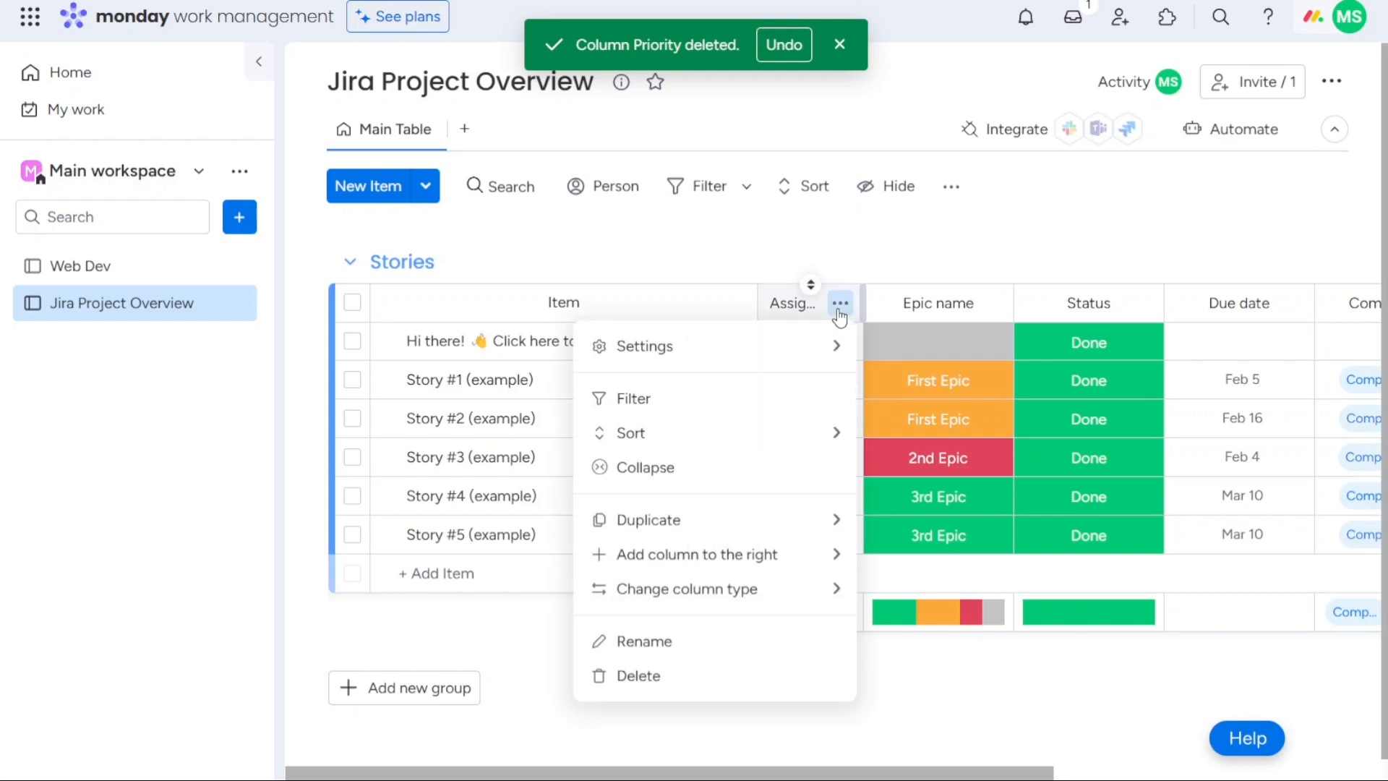
mouse_move(753, 344)
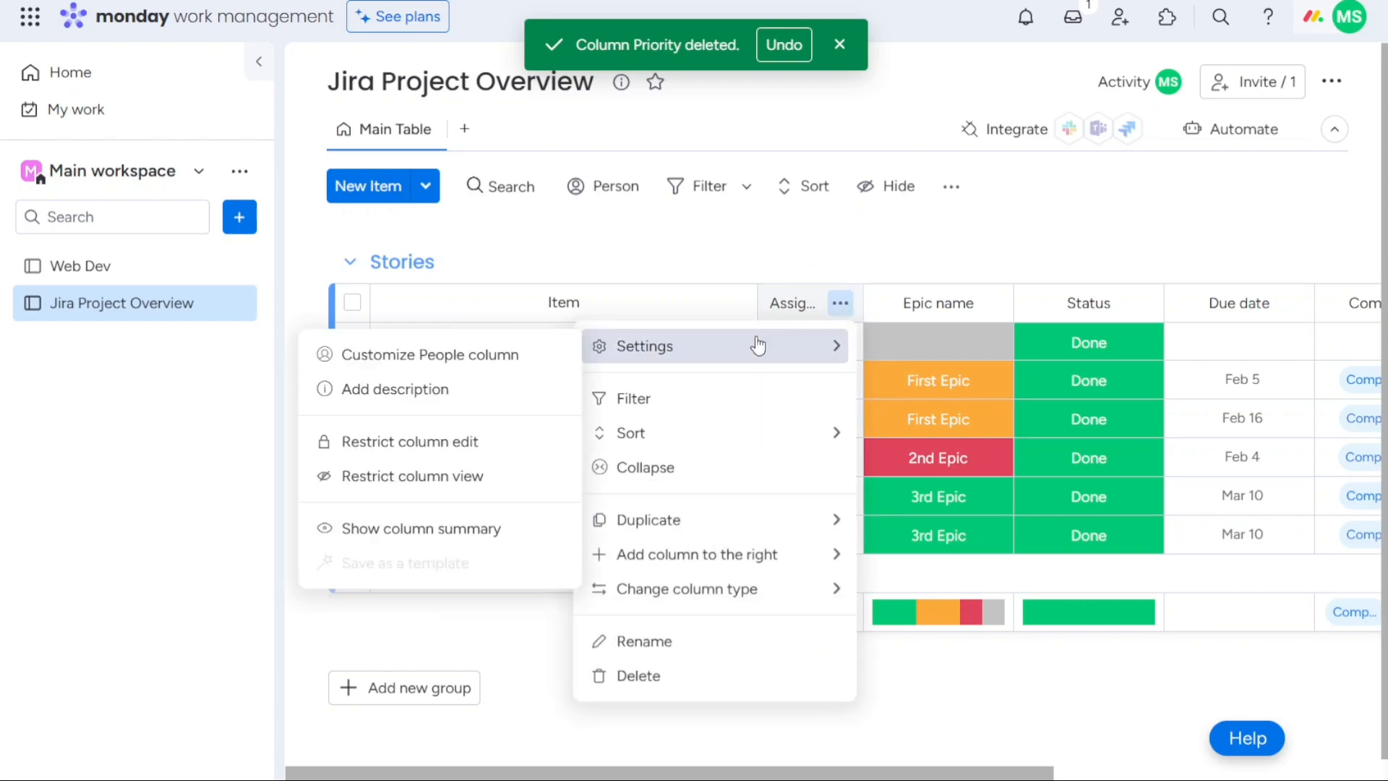
left_click(476, 389)
type("Bio")
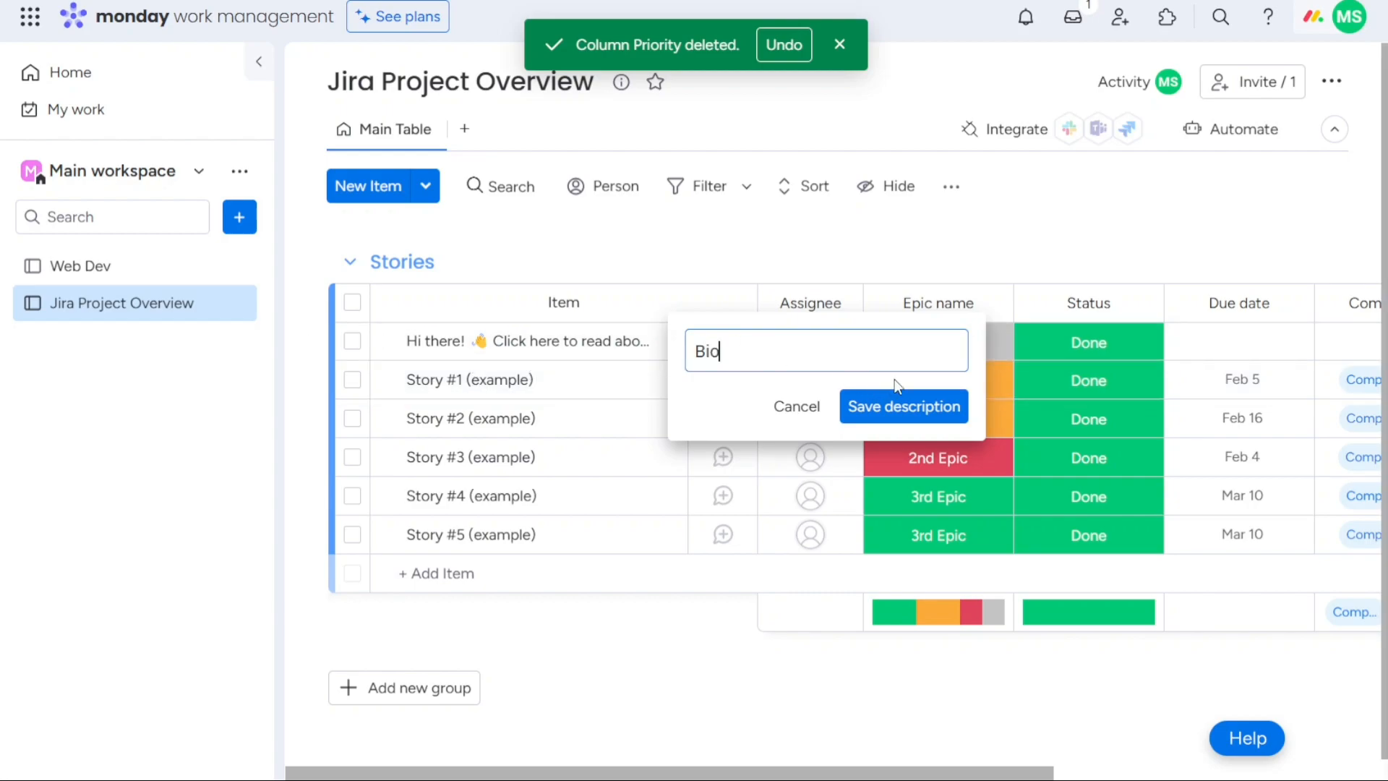
left_click(899, 406)
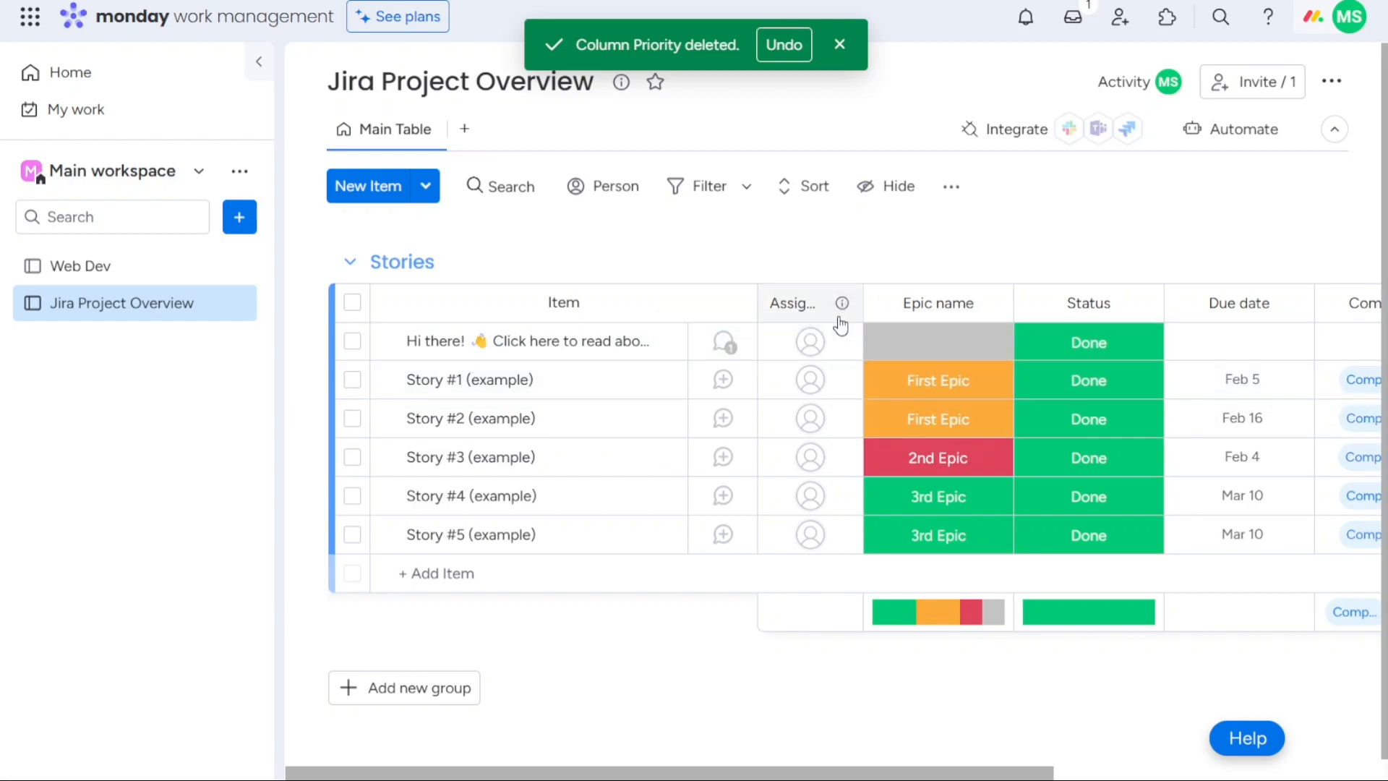
mouse_move(813, 303)
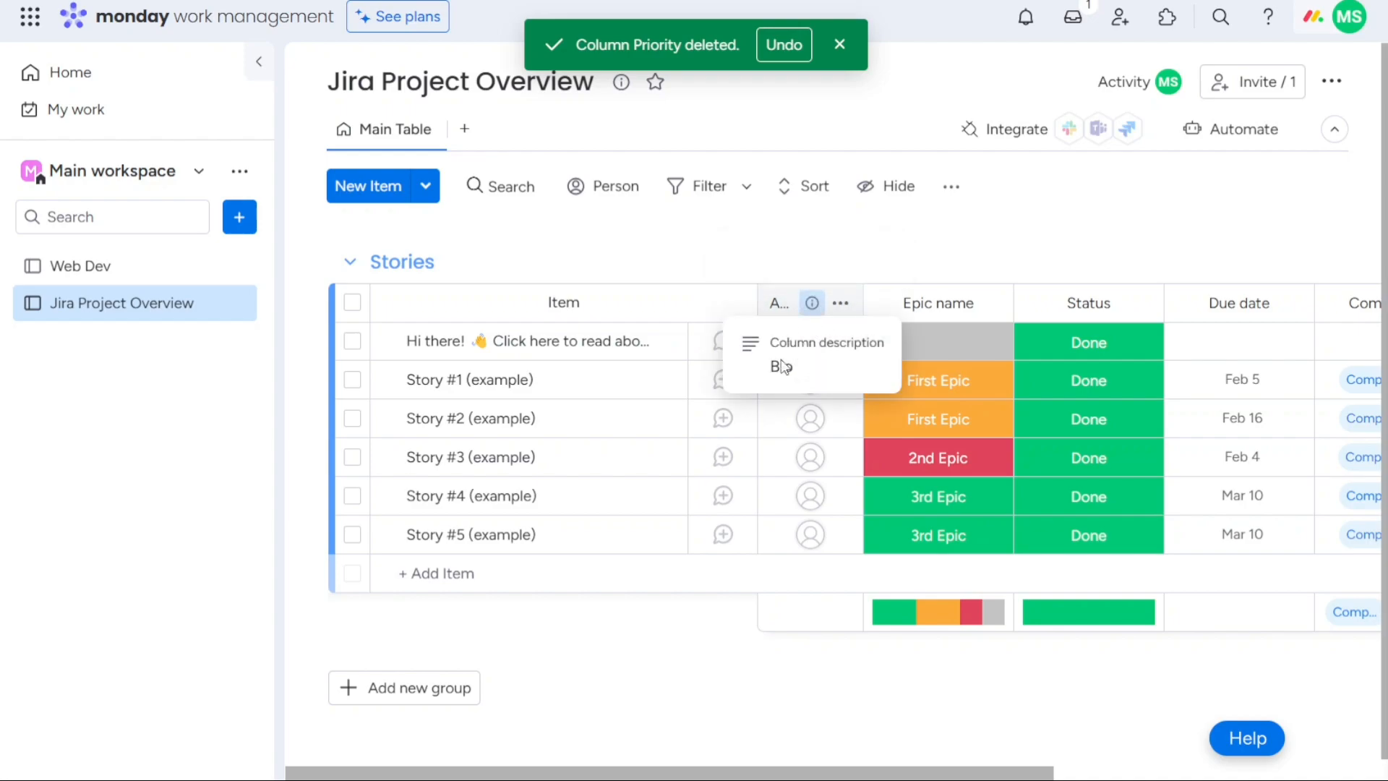
Step: Restrict editing of the Assignee column through its column settings
left_click(841, 303)
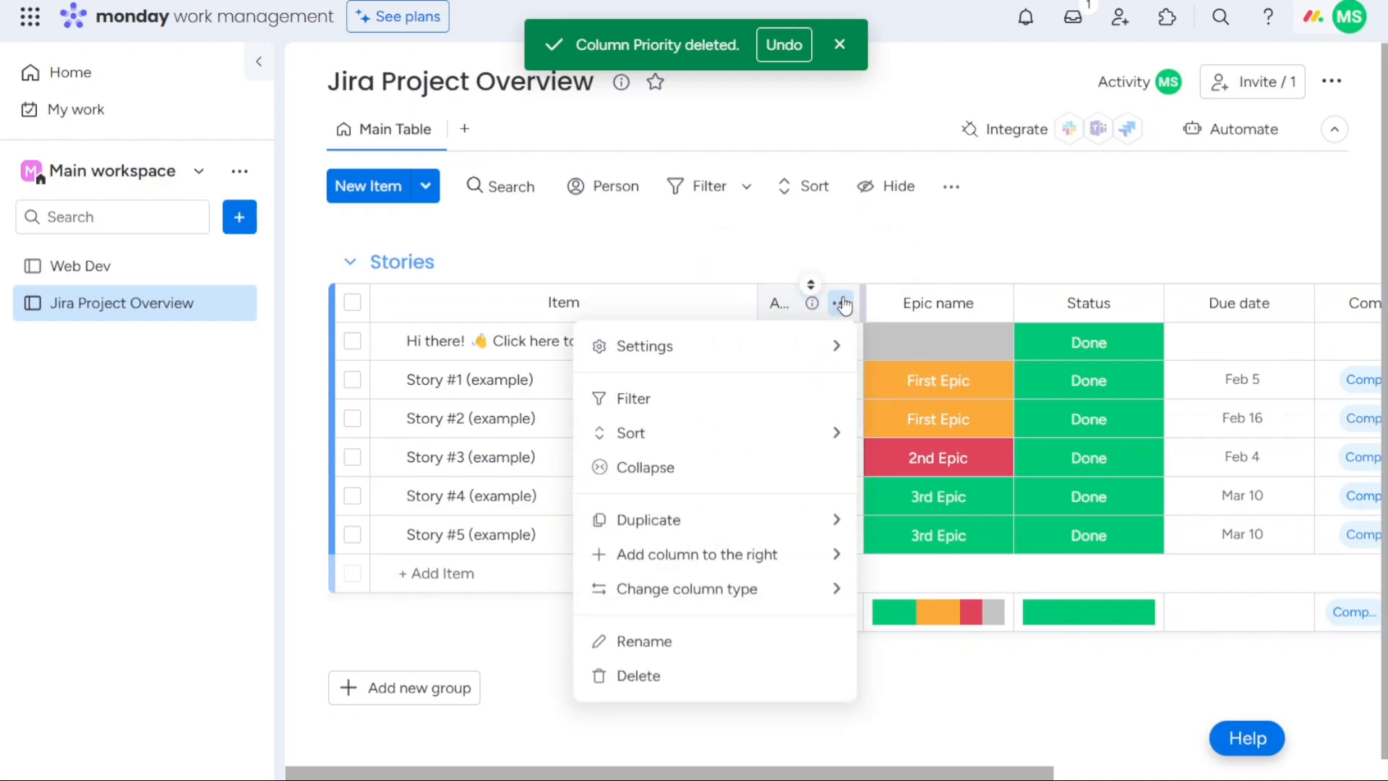
mouse_move(741, 362)
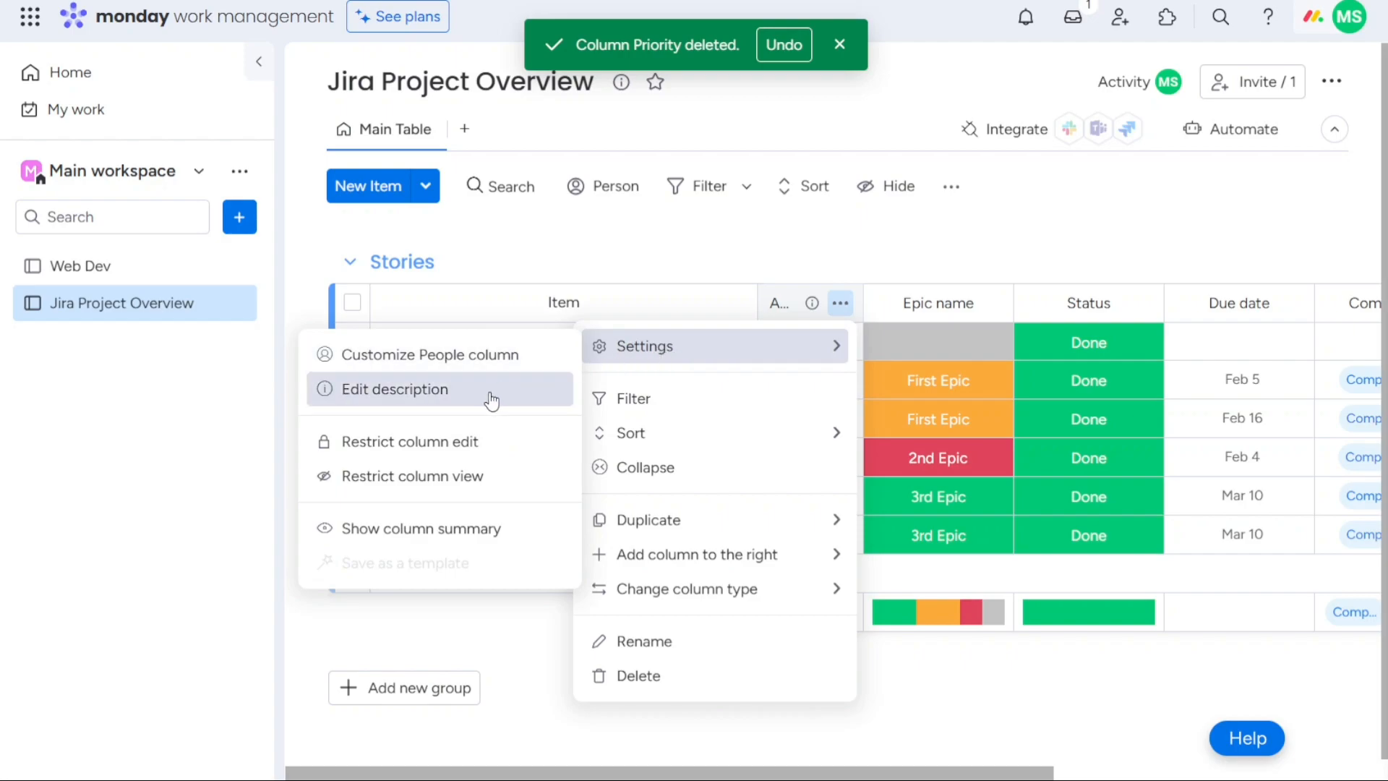
left_click(429, 454)
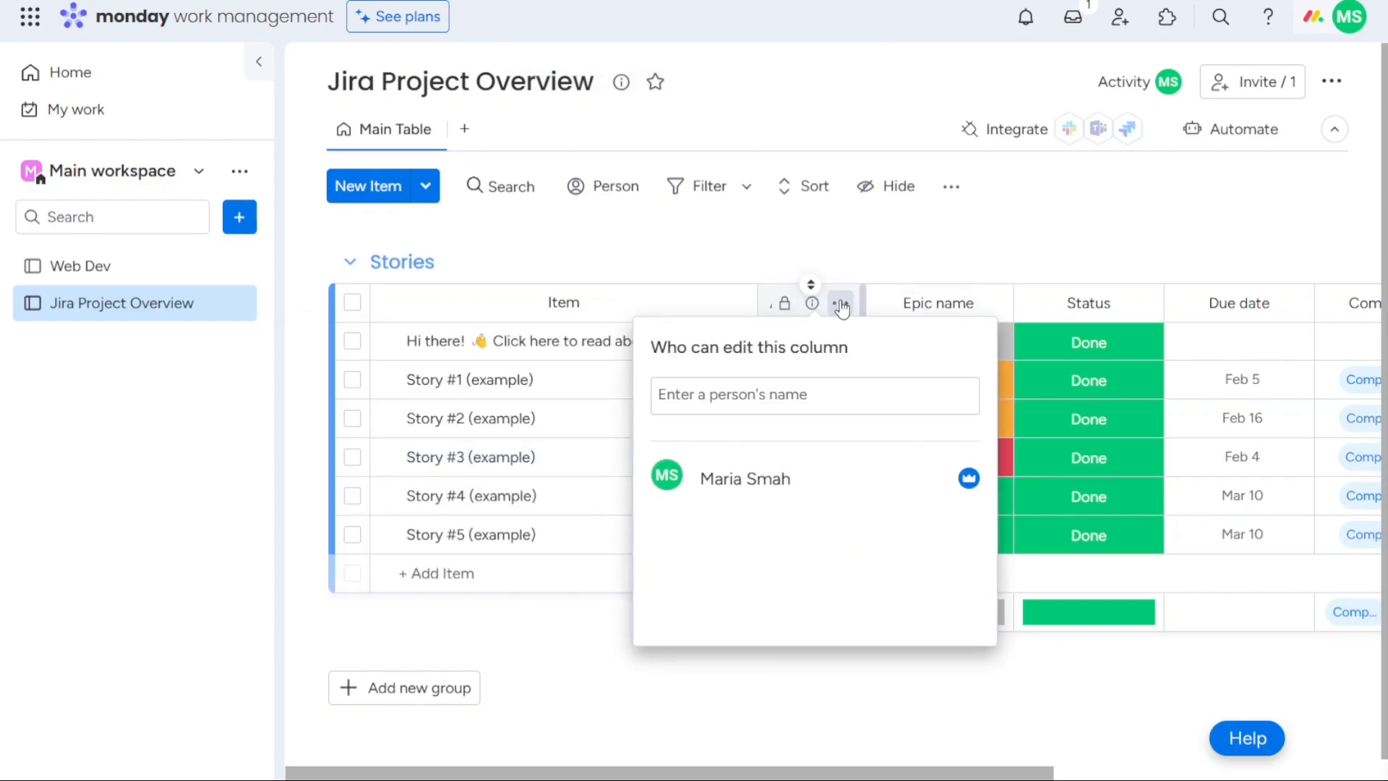
Step: Filter the board by the Assignee column with the condition "is" and the value Unassigned
left_click(841, 305)
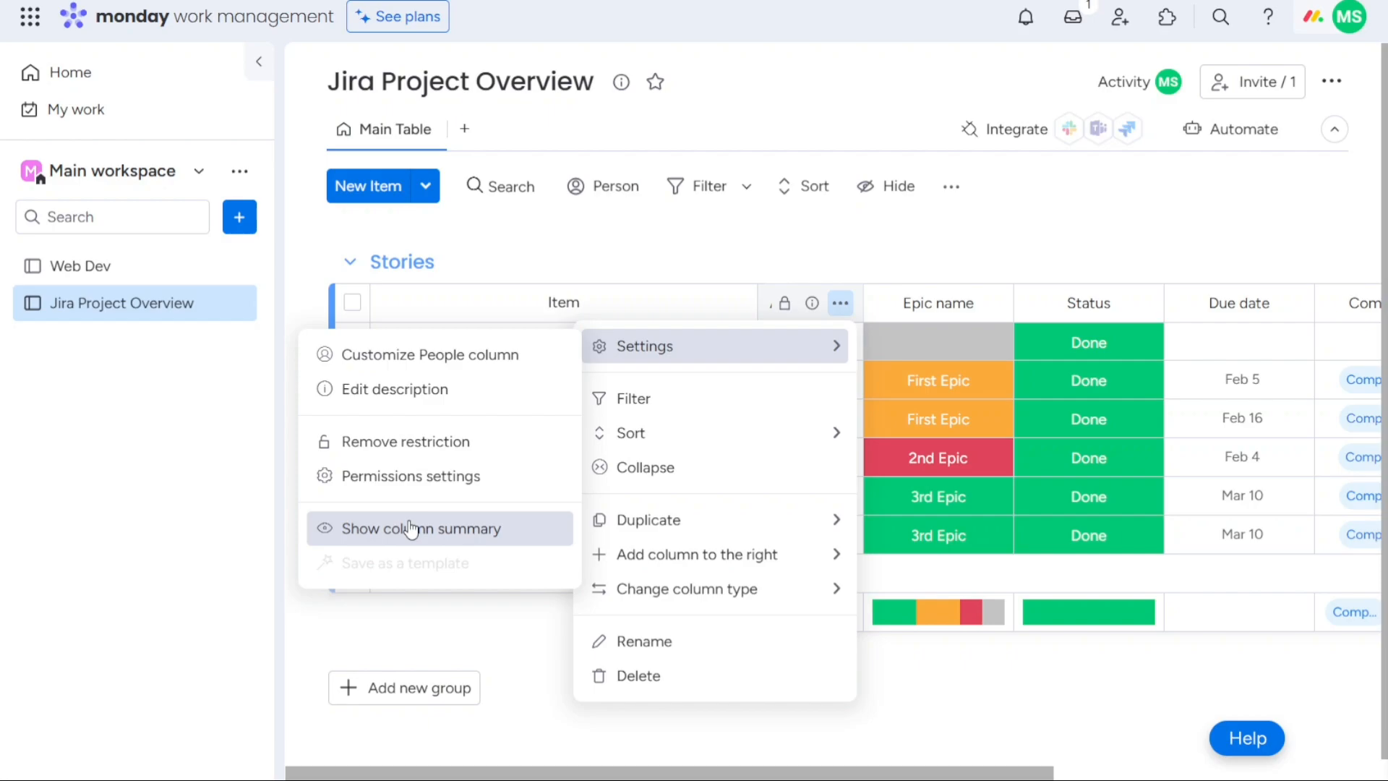
left_click(633, 400)
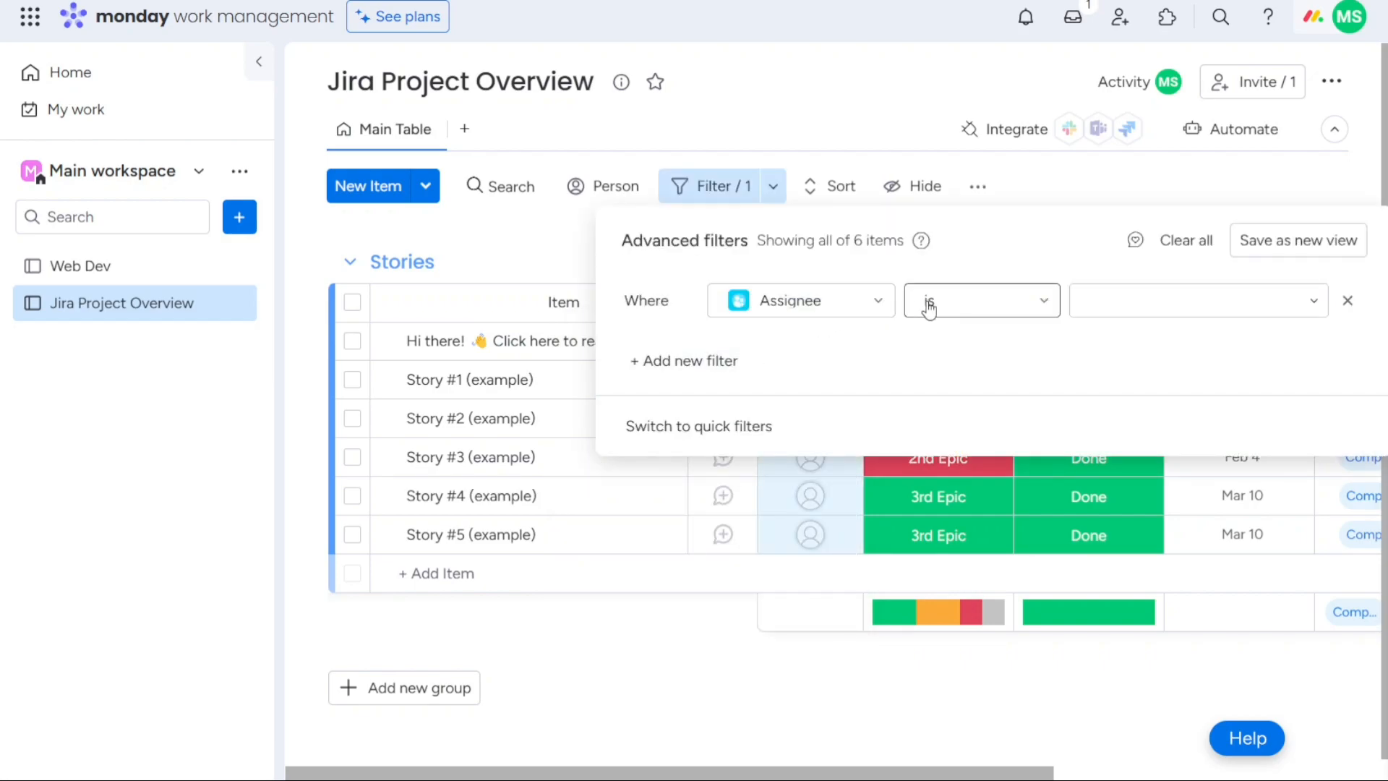
left_click(1119, 301)
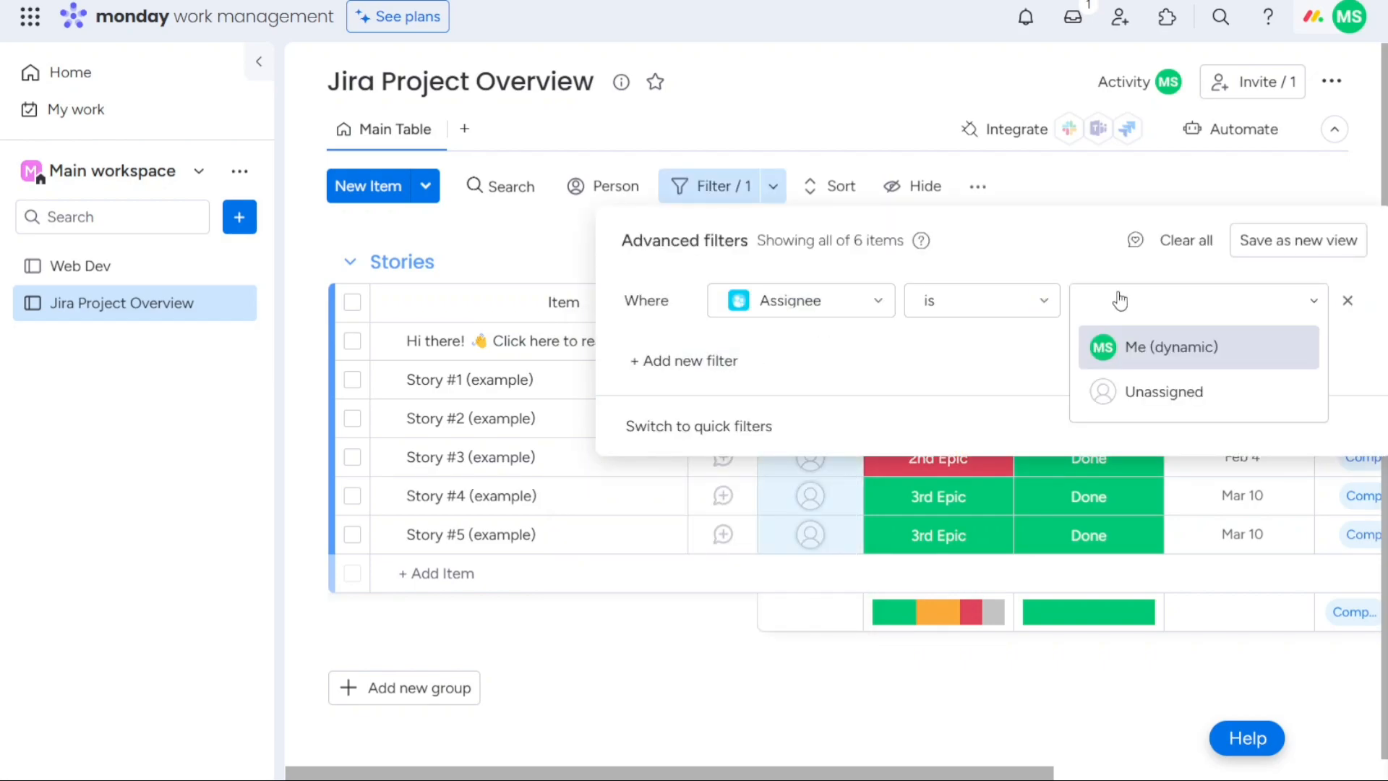
left_click(1150, 391)
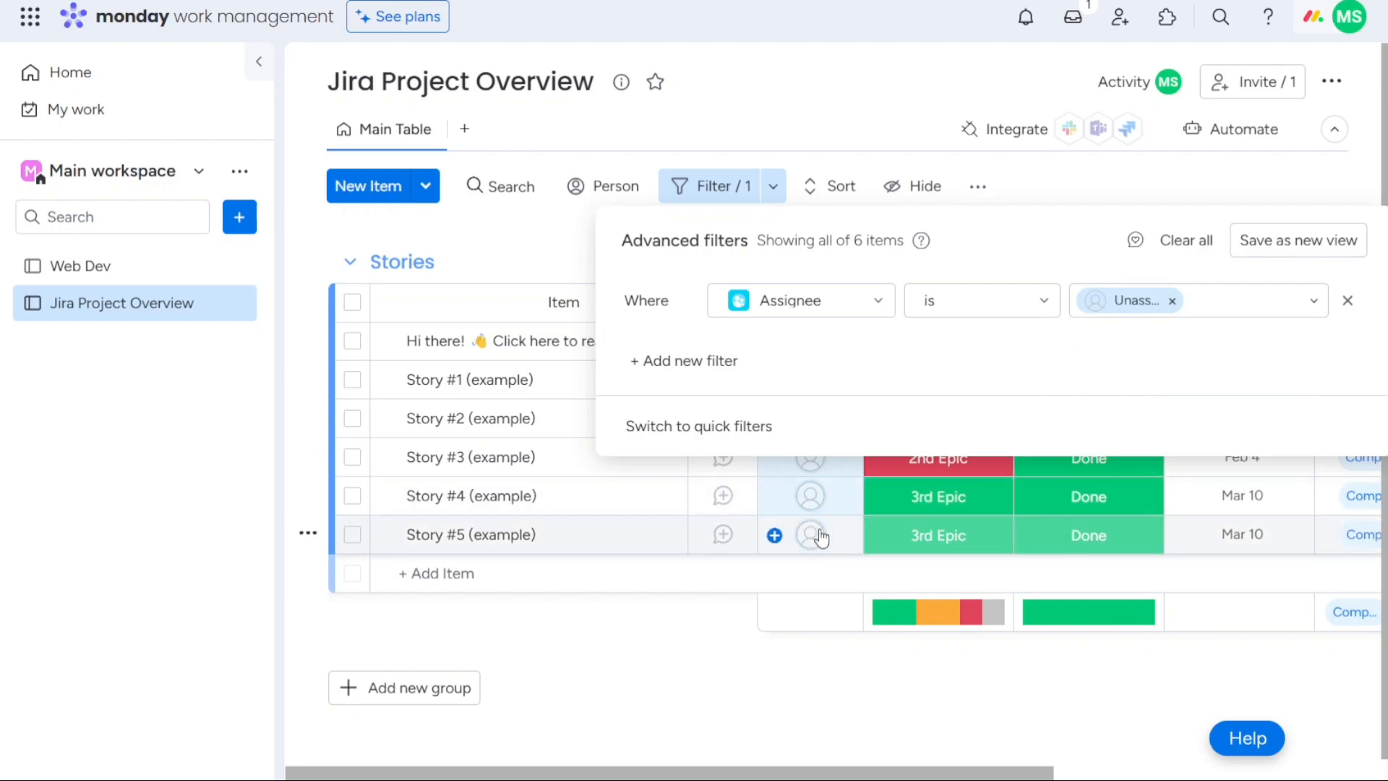
Step: Replace the Assignee filter value with Me (dynamic), and remove the filter from the board
left_click(1172, 301)
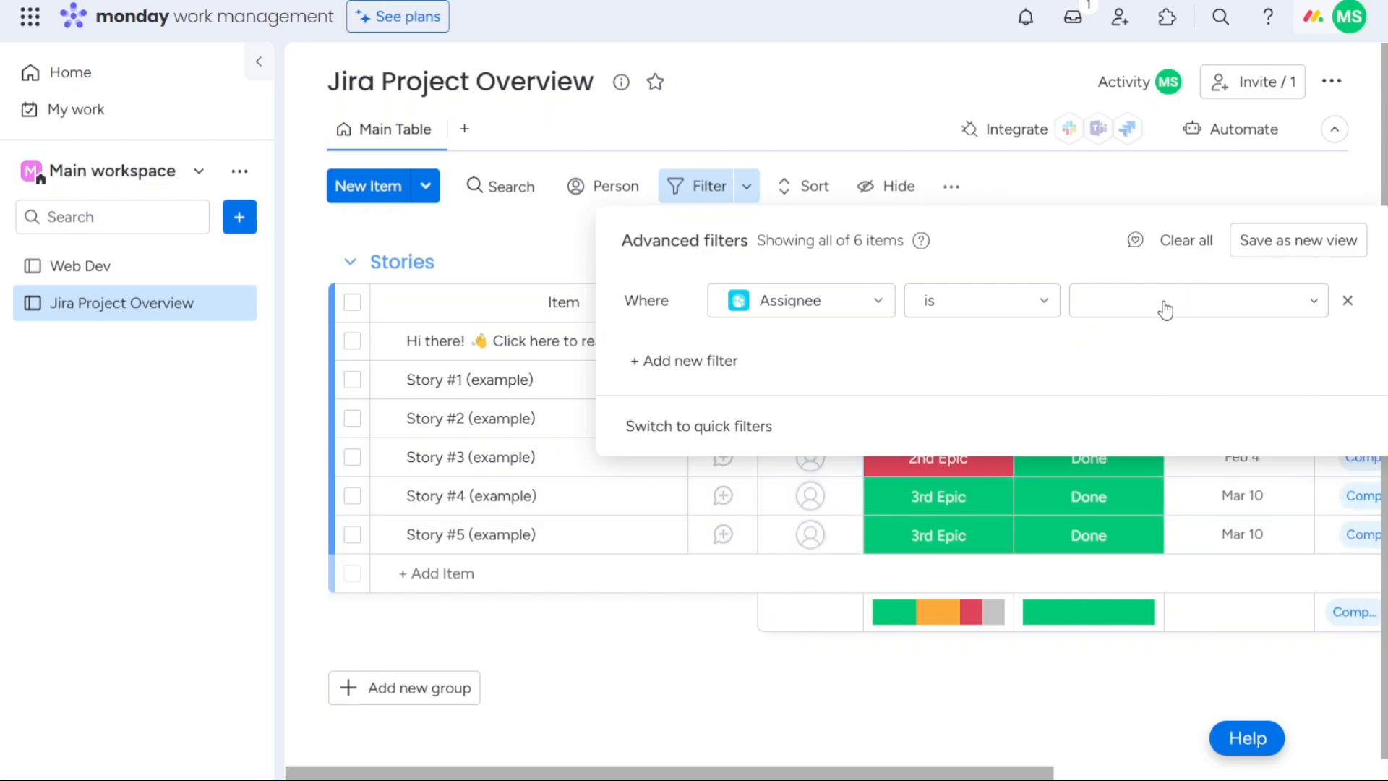
left_click(1166, 309)
left_click(1154, 350)
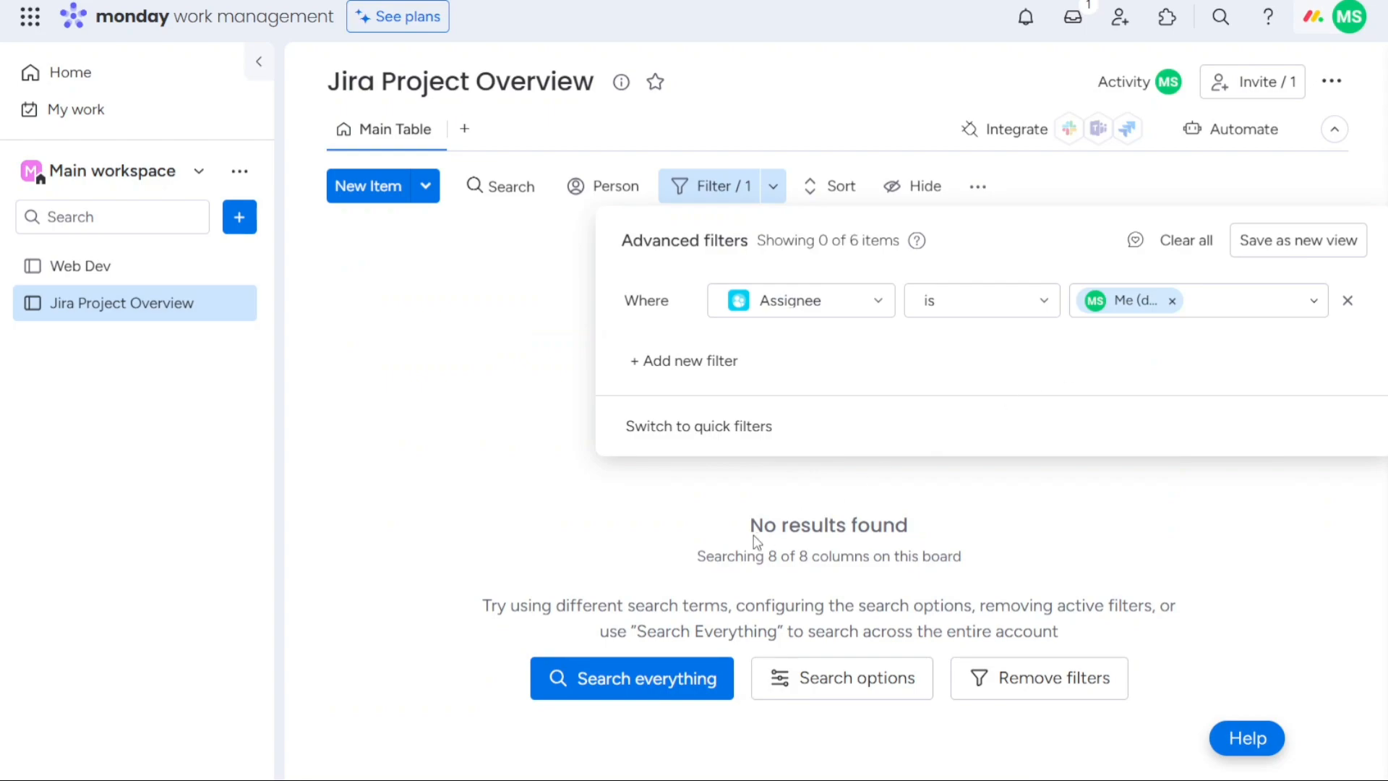
left_click(1172, 301)
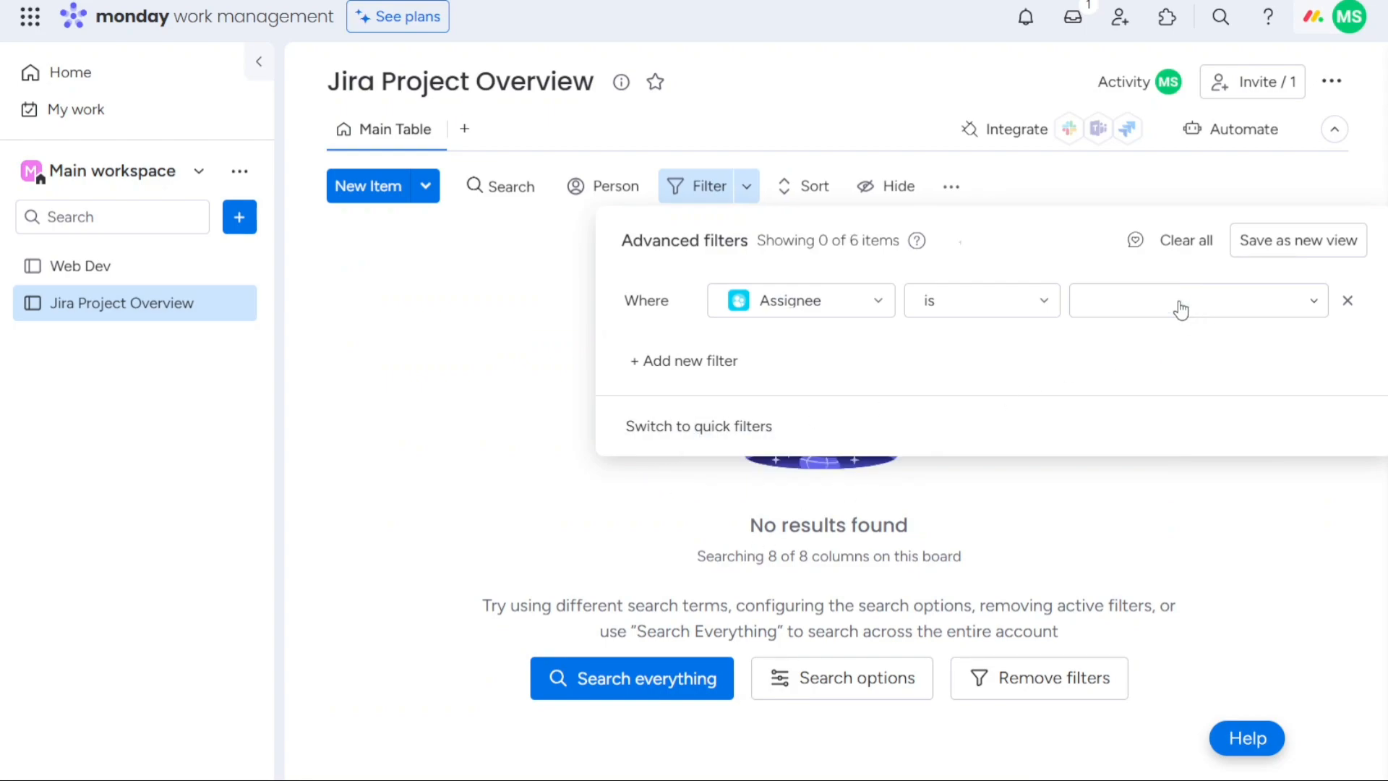
left_click(1343, 302)
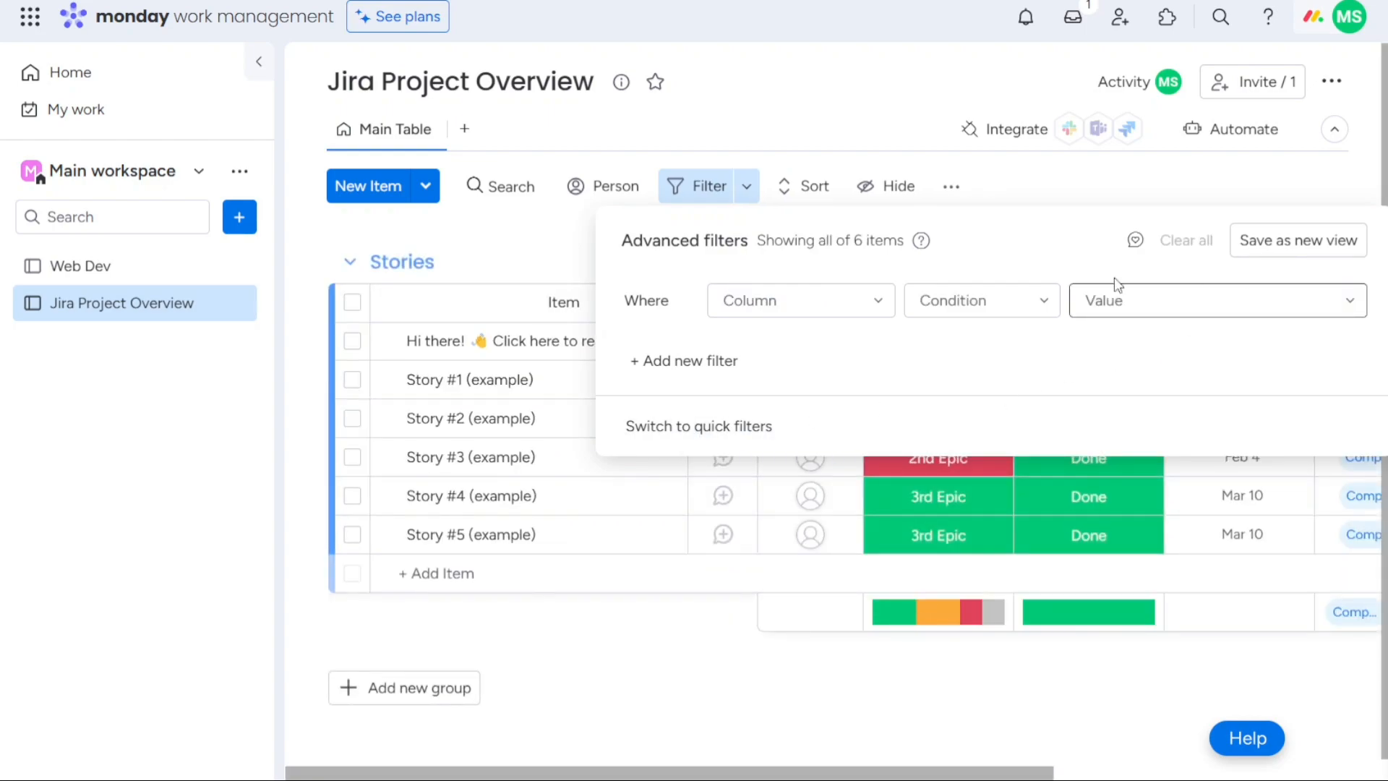
left_click(555, 238)
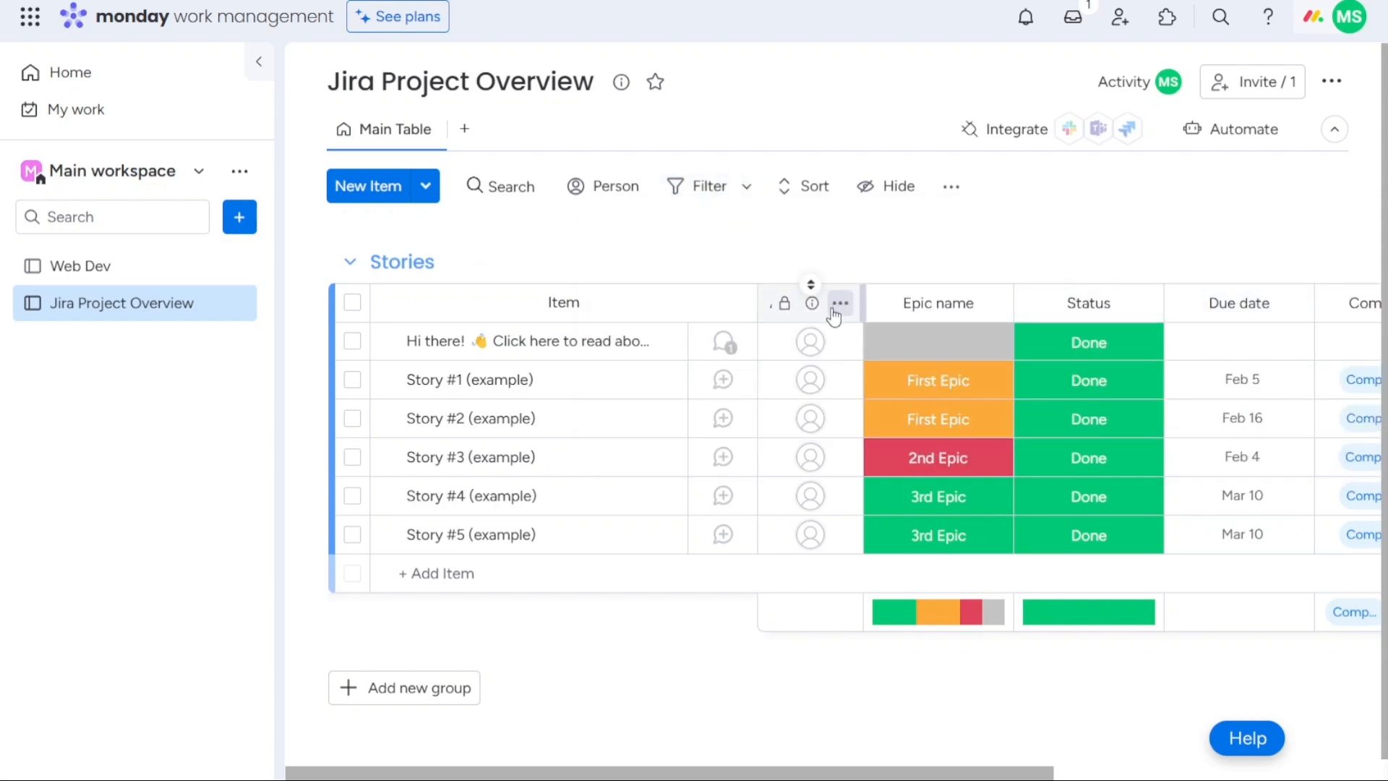
Step: Duplicate the Assignee column without its values
left_click(839, 304)
mouse_move(718, 444)
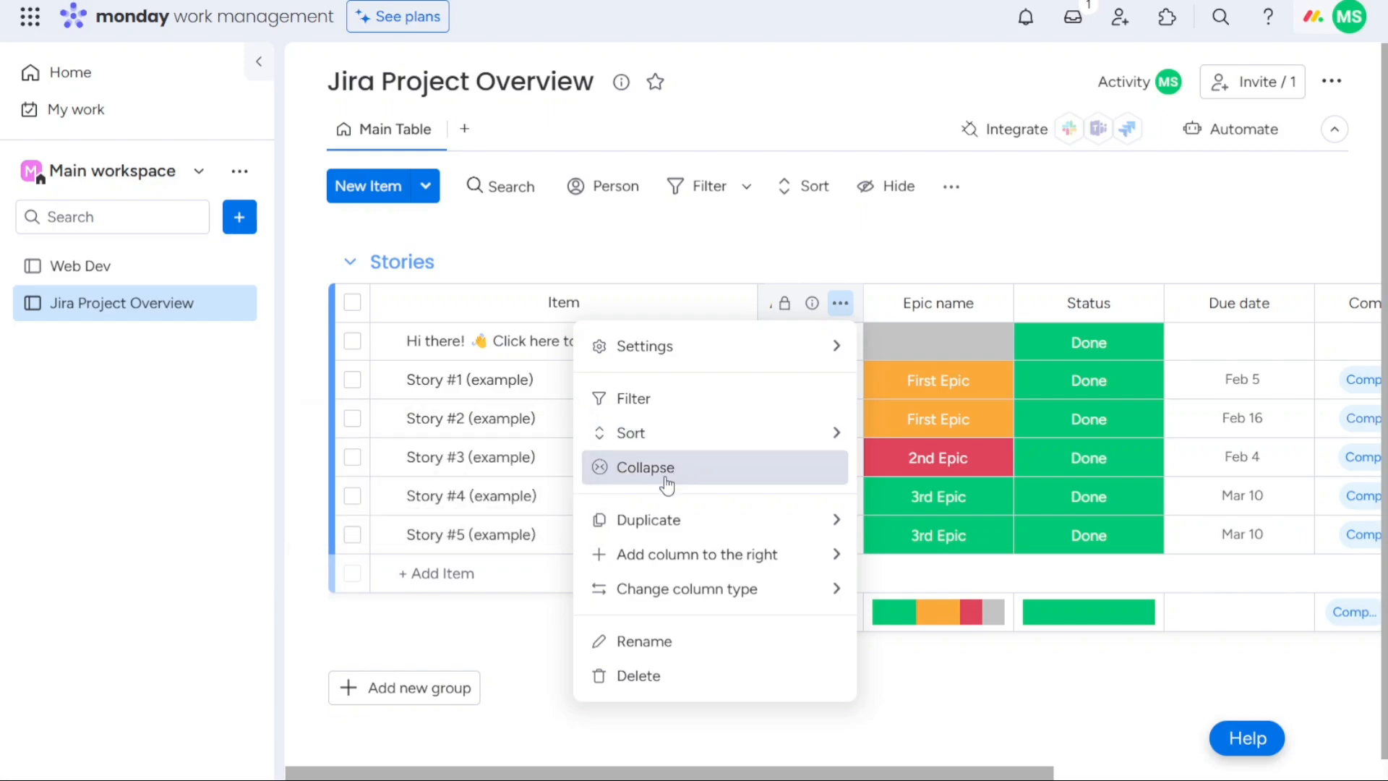
mouse_move(633, 518)
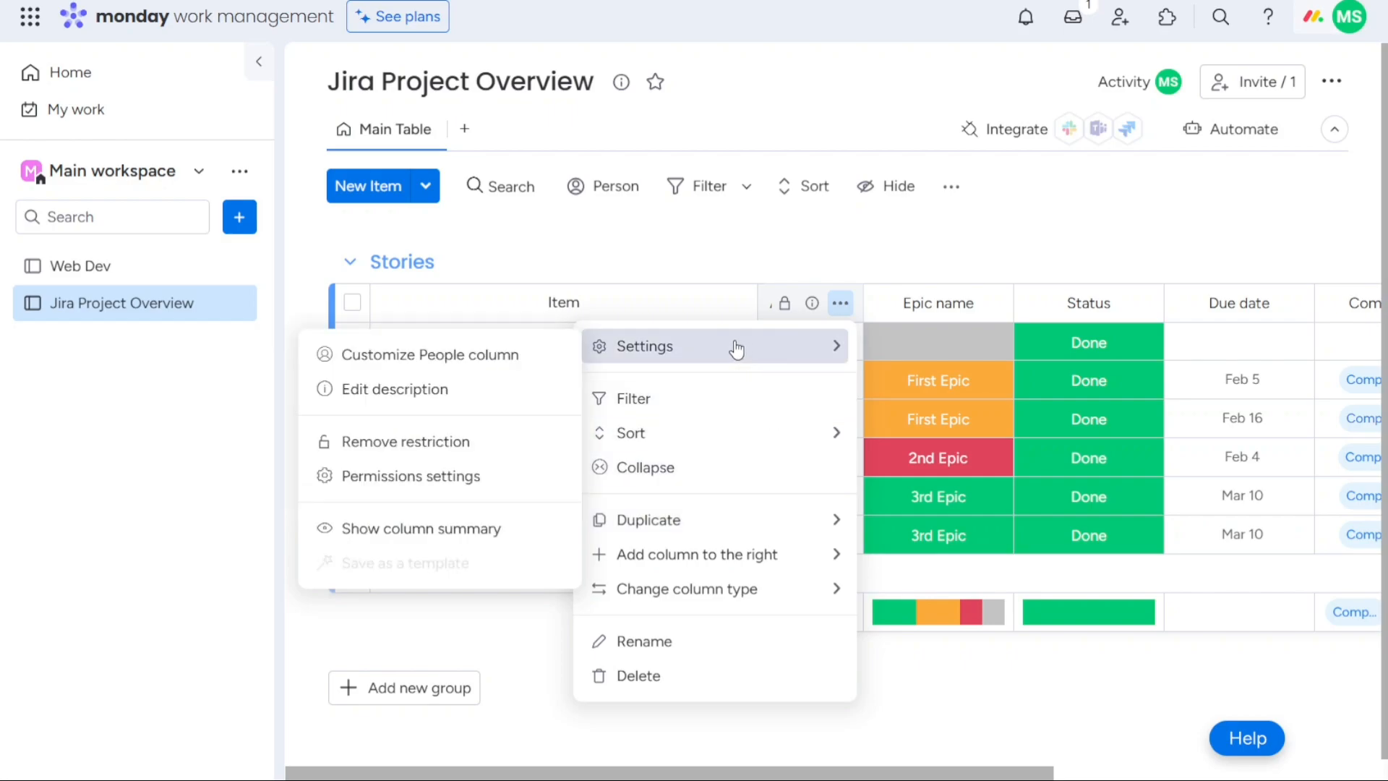
mouse_move(693, 528)
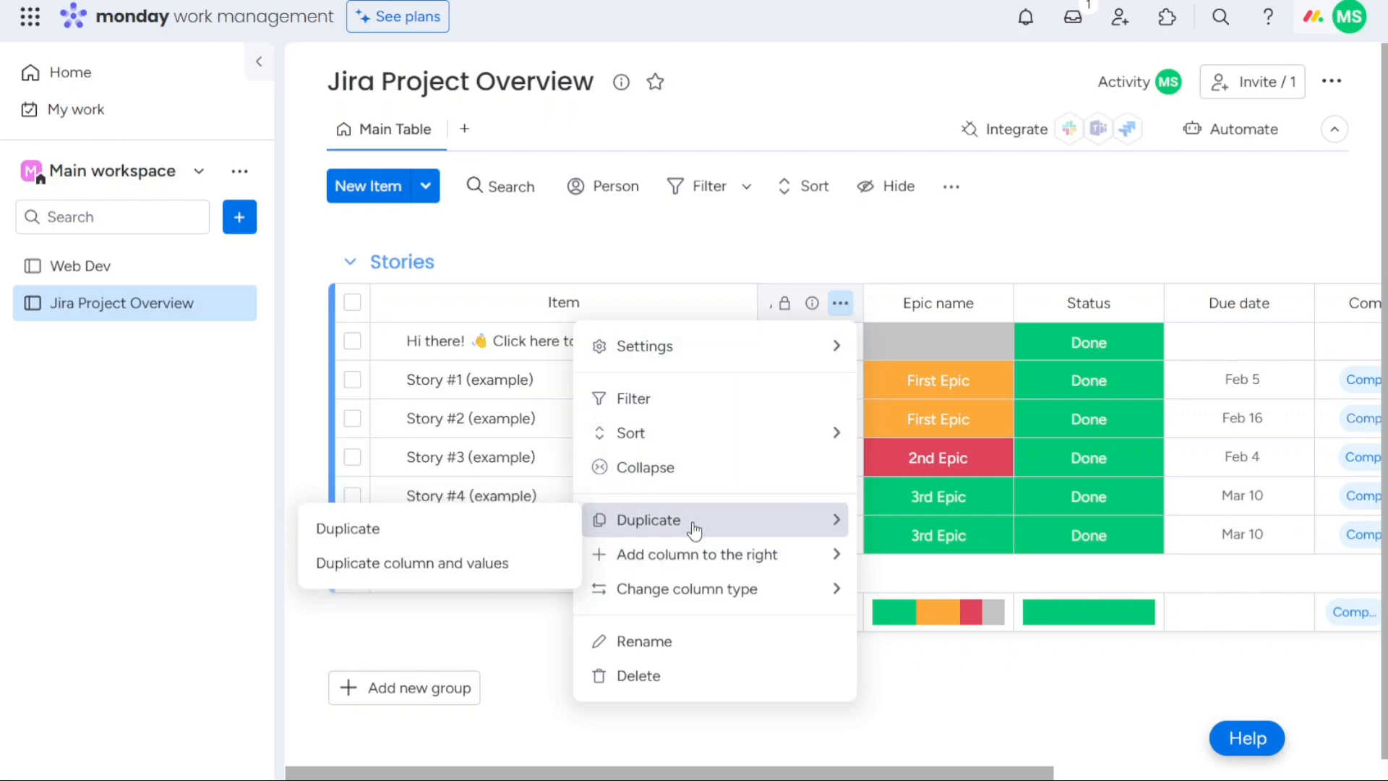
left_click(514, 541)
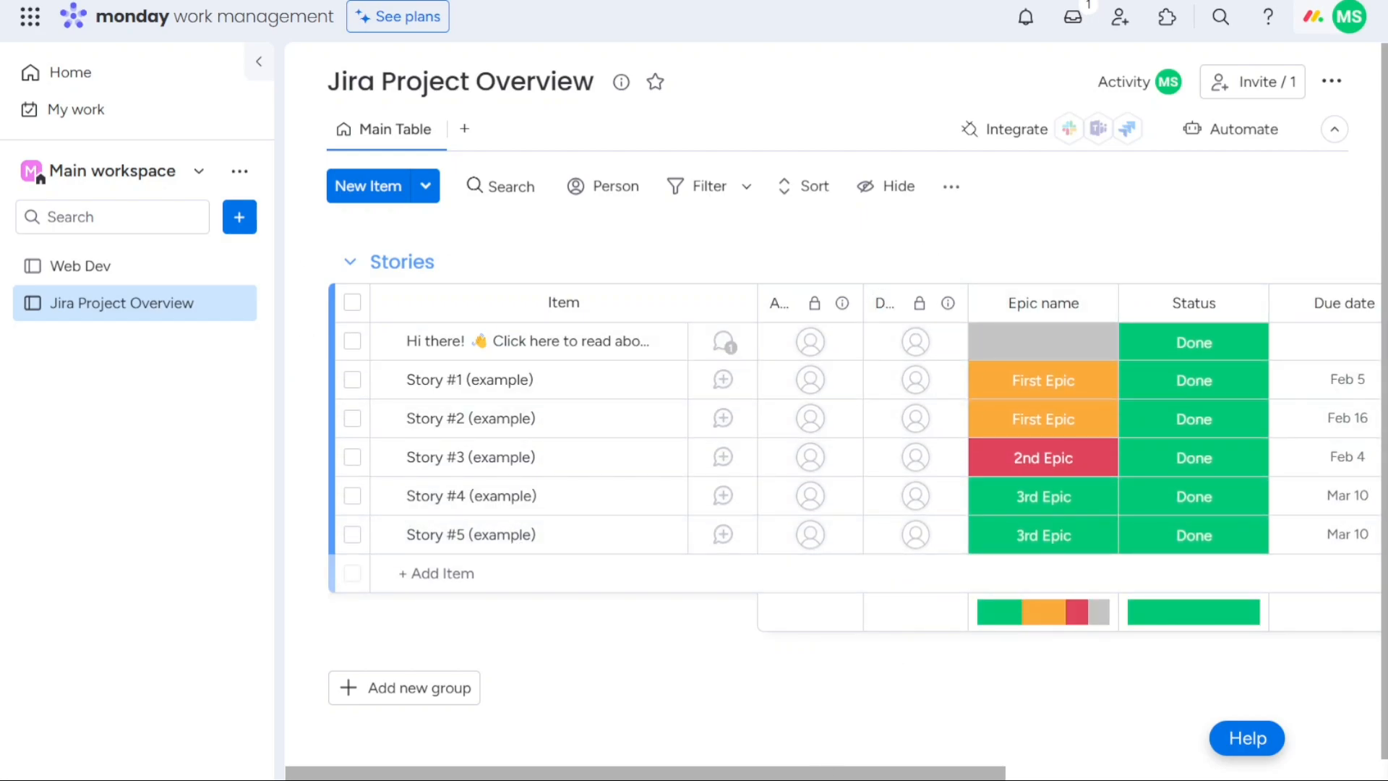
Step: Look through the Component, Labels and Issue link columns at the far end of the table
left_click_drag(800, 775, 1221, 684)
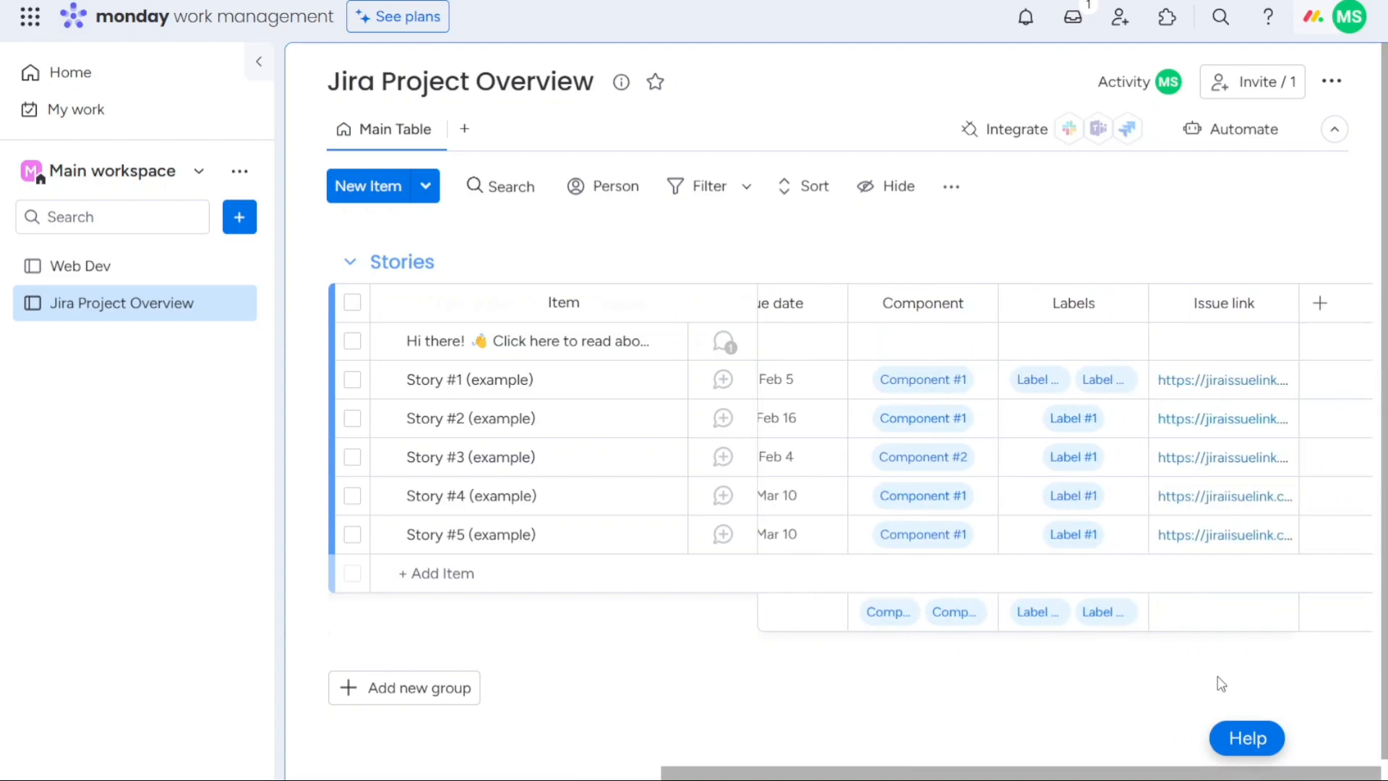
left_click(1219, 304)
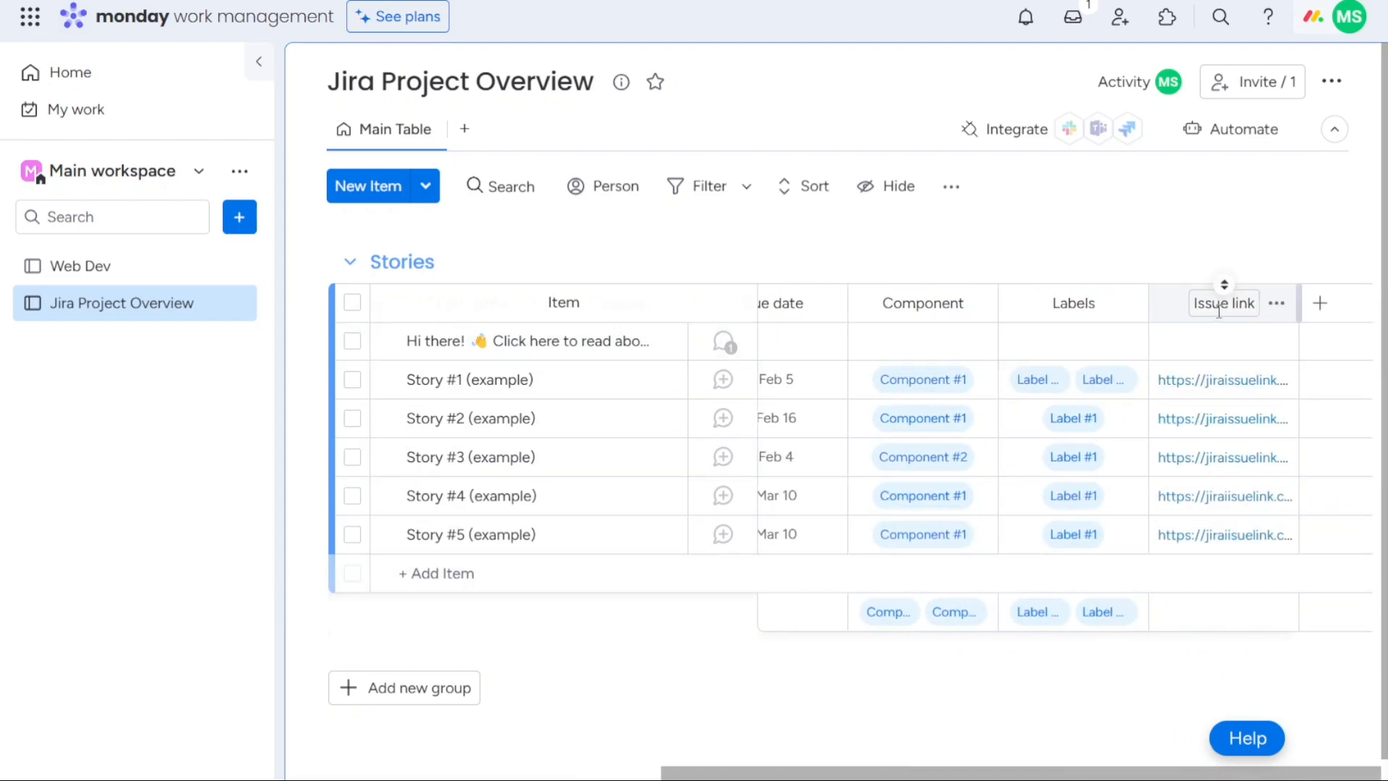
left_click(1075, 311)
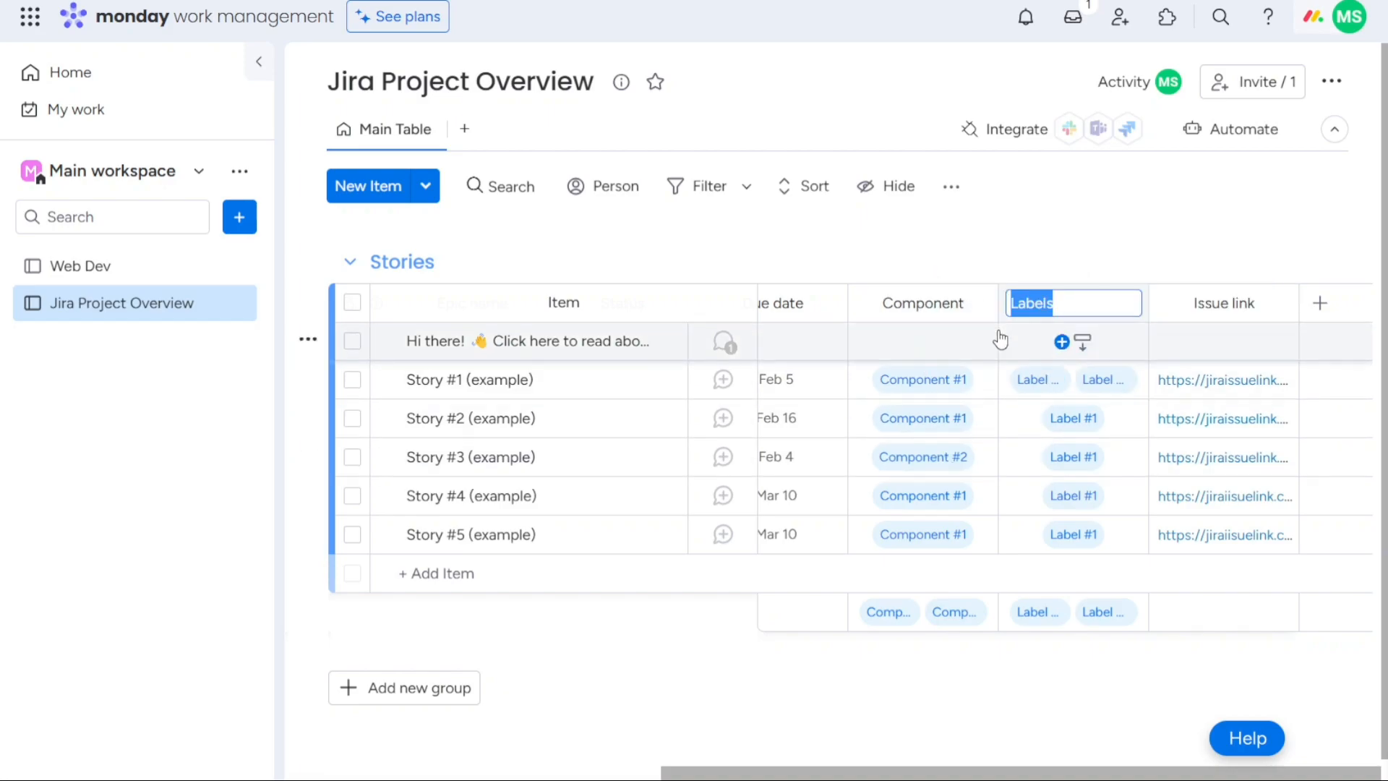
left_click(977, 309)
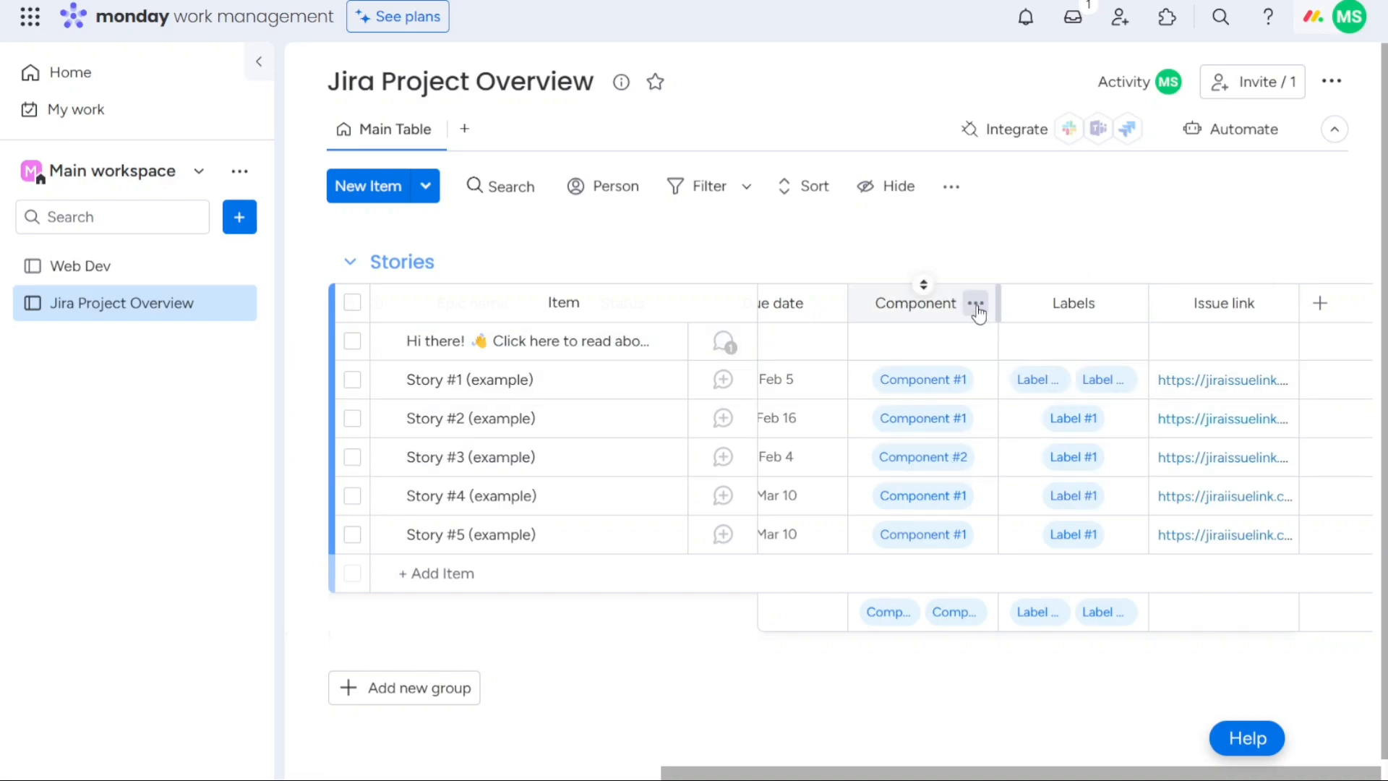
left_click(798, 242)
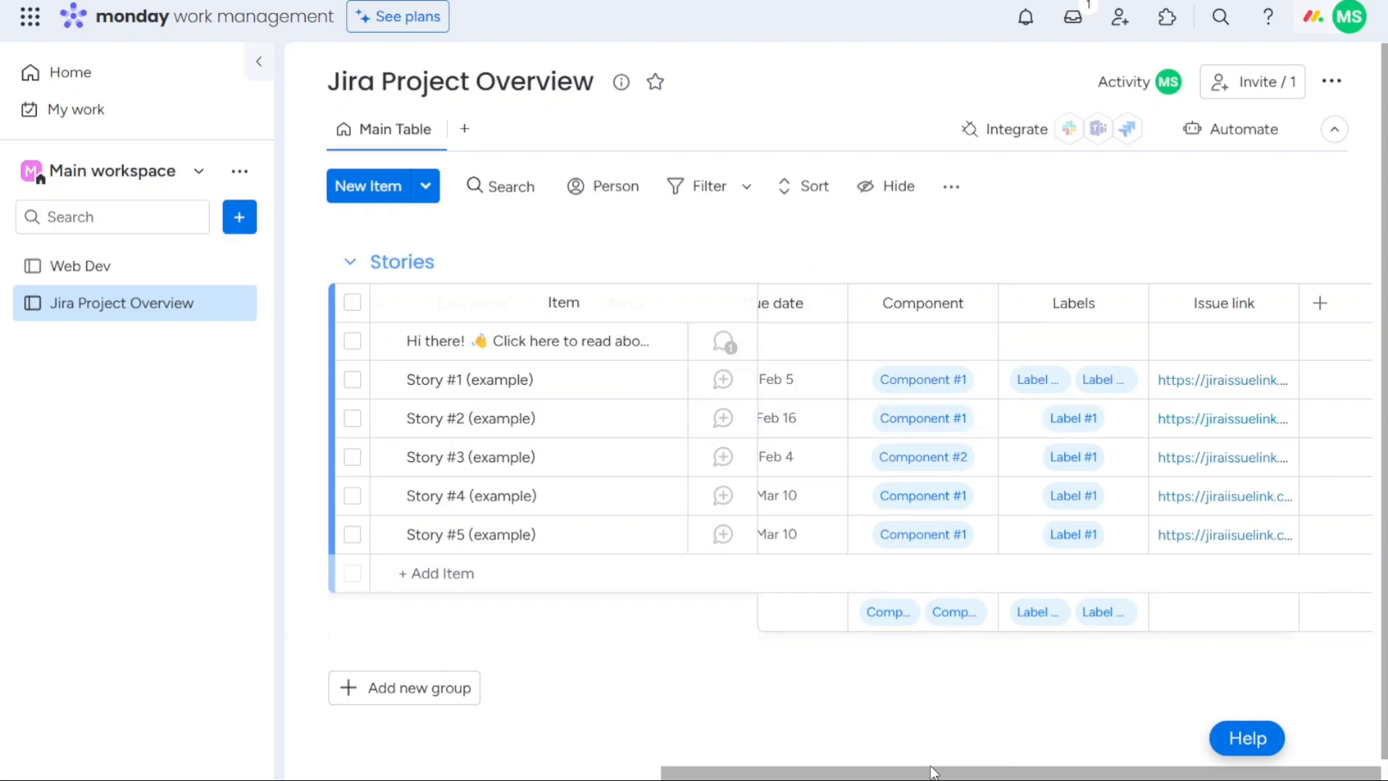
left_click_drag(918, 774, 475, 753)
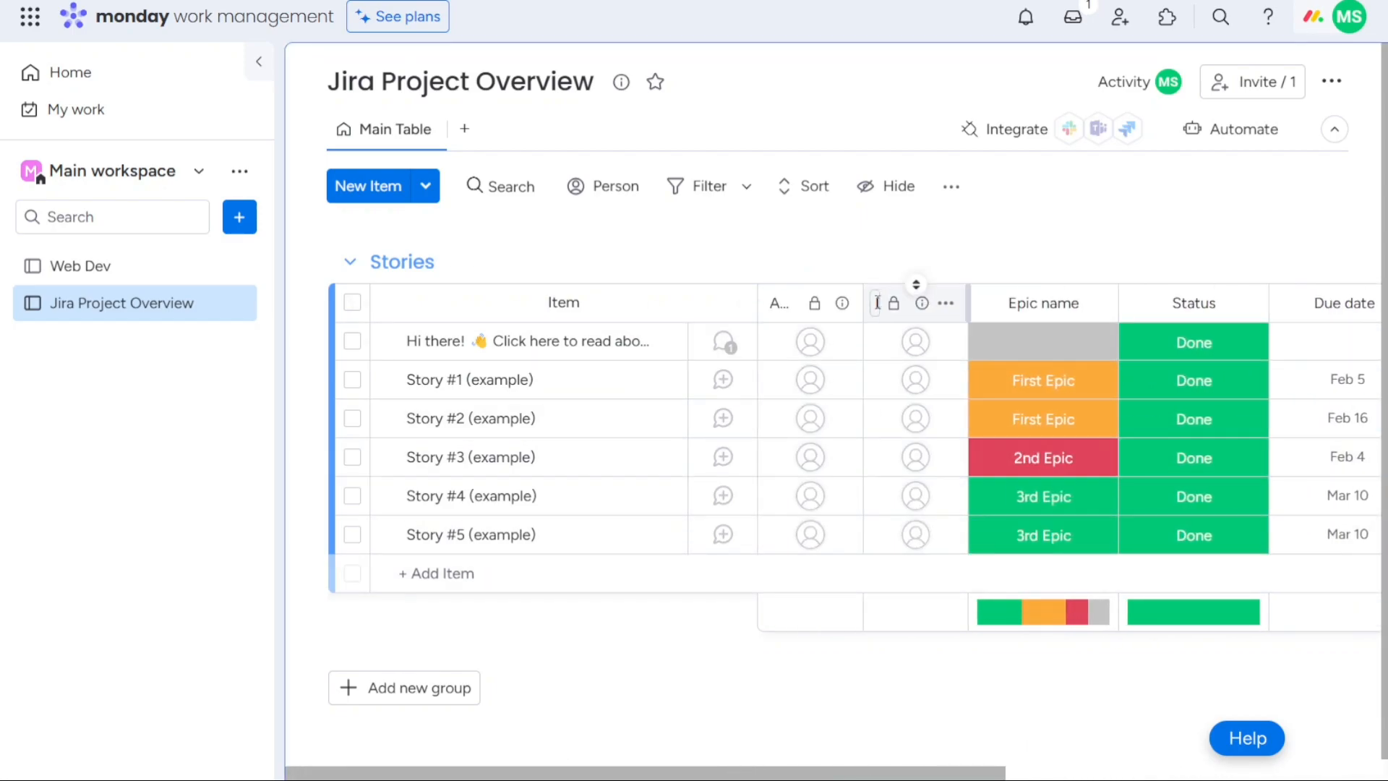
Step: Delete the duplicated Assignee column and confirm the deletion
left_click(944, 305)
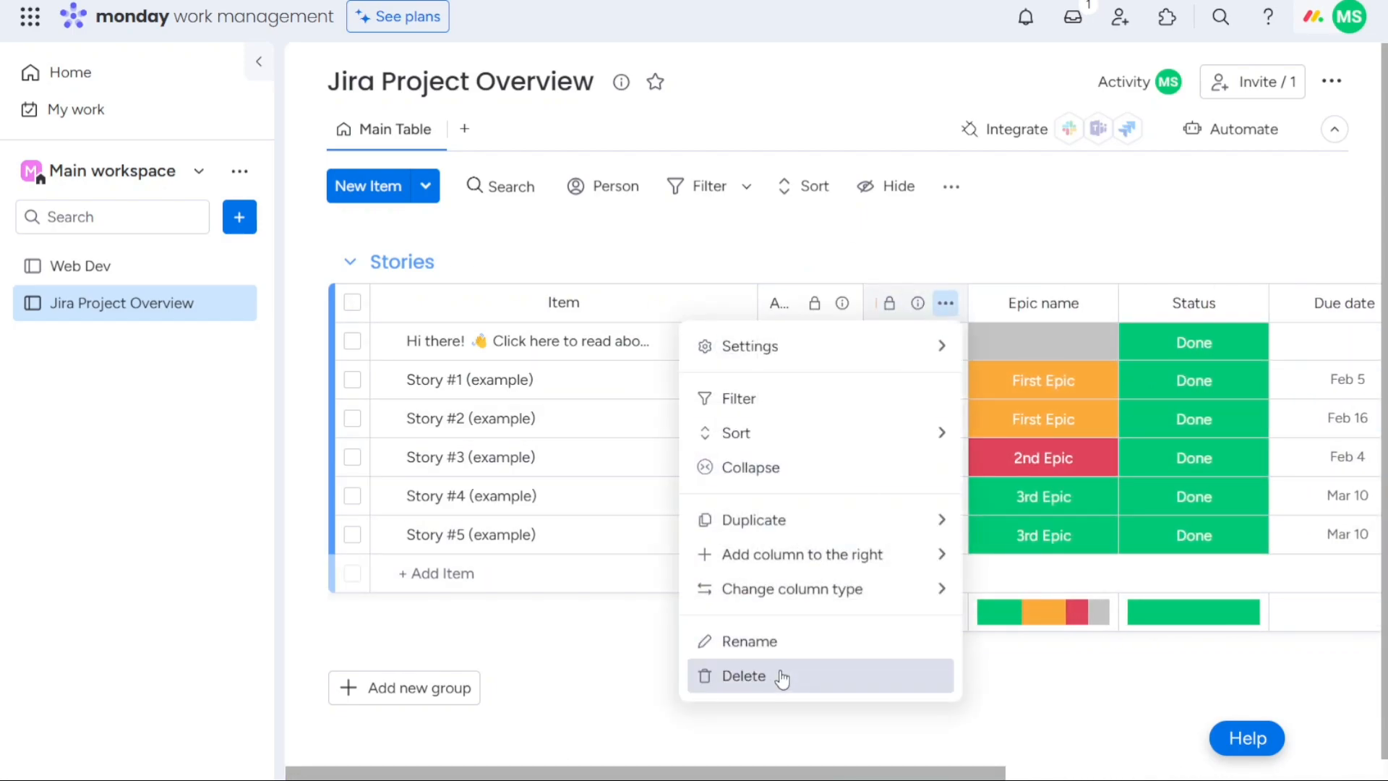
left_click(745, 675)
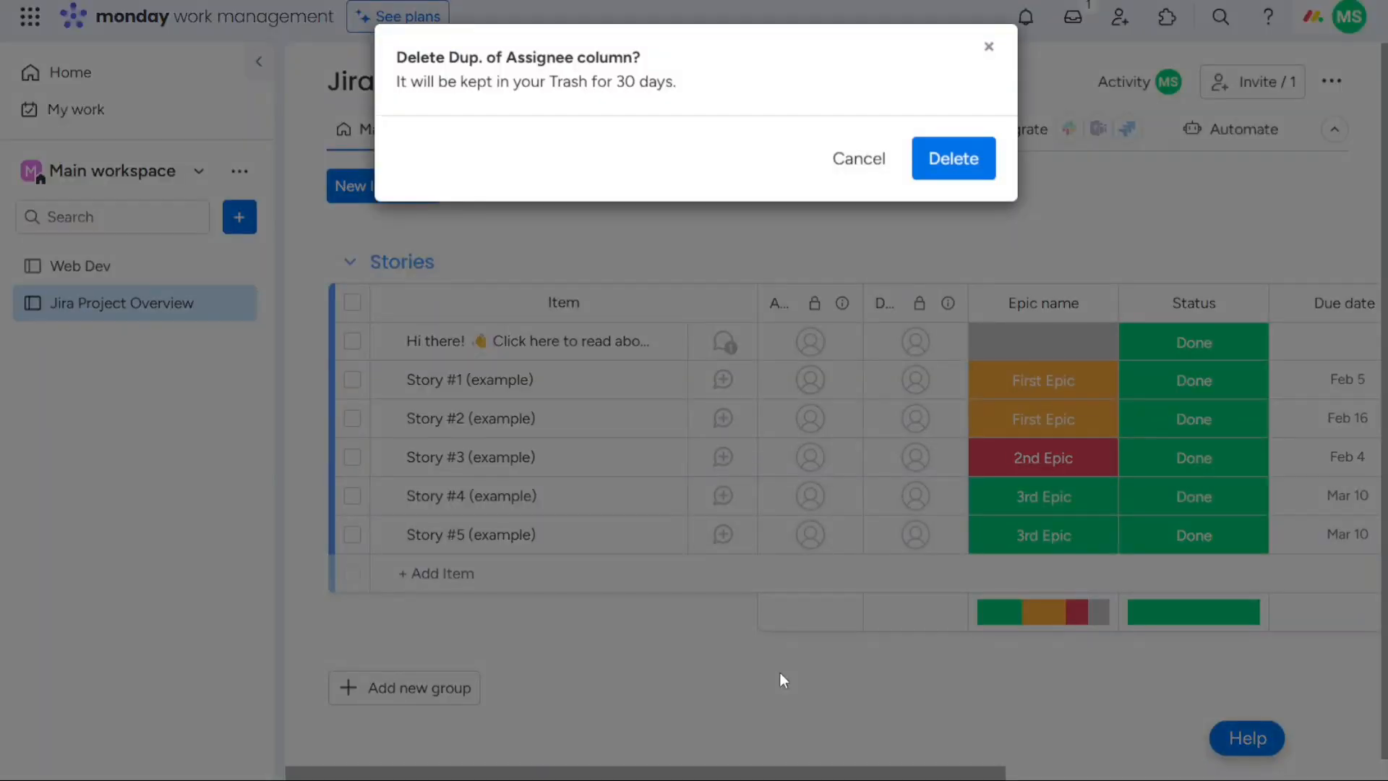
left_click(951, 157)
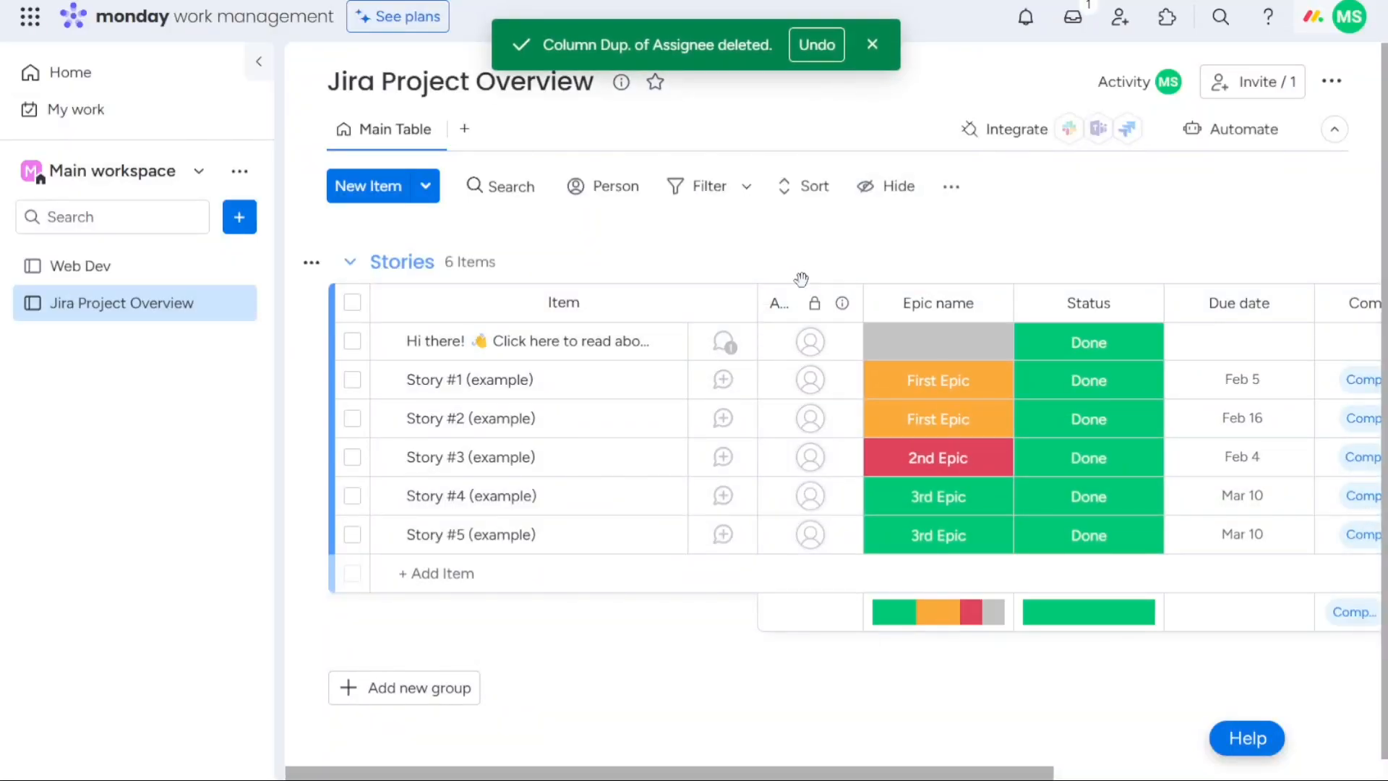
Step: Assign the suggested person to the "Hi there!" item in the Stories group
left_click(784, 347)
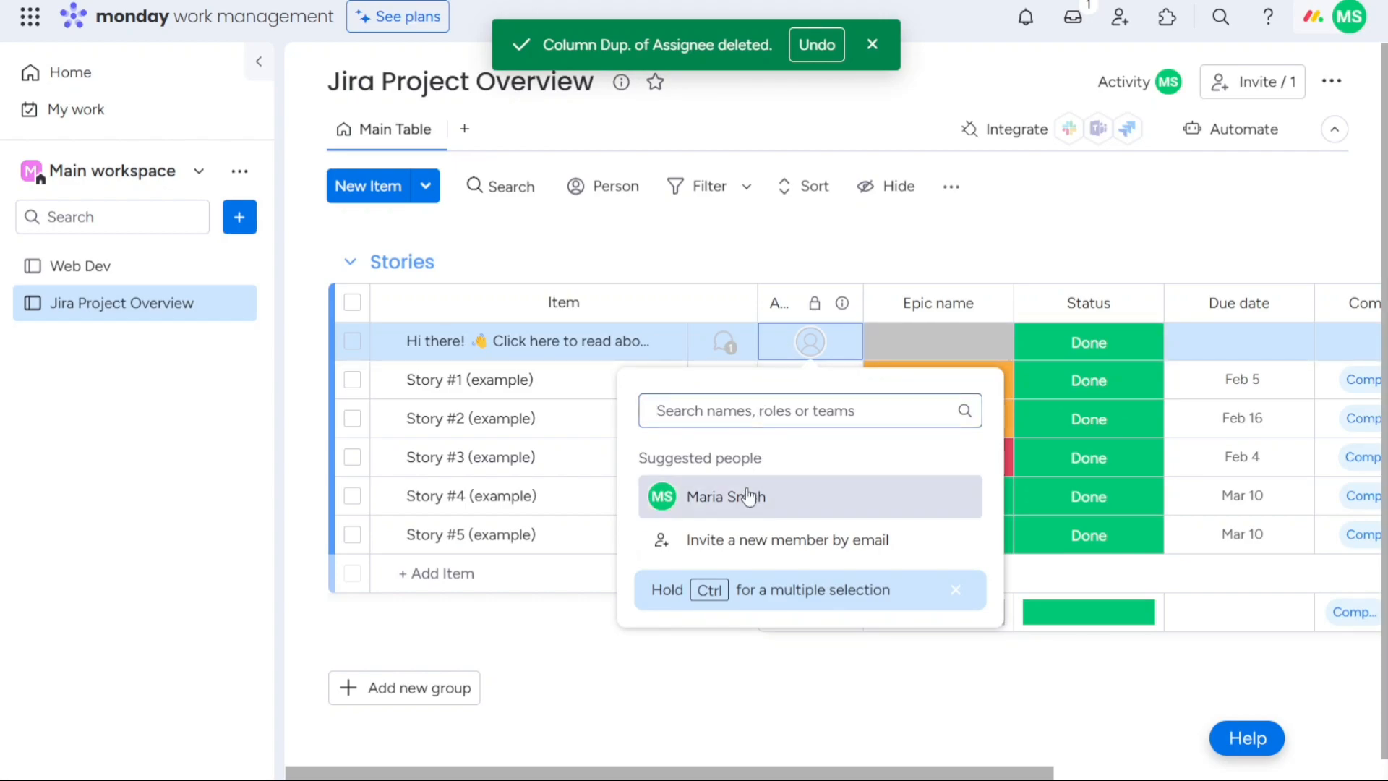
left_click(747, 496)
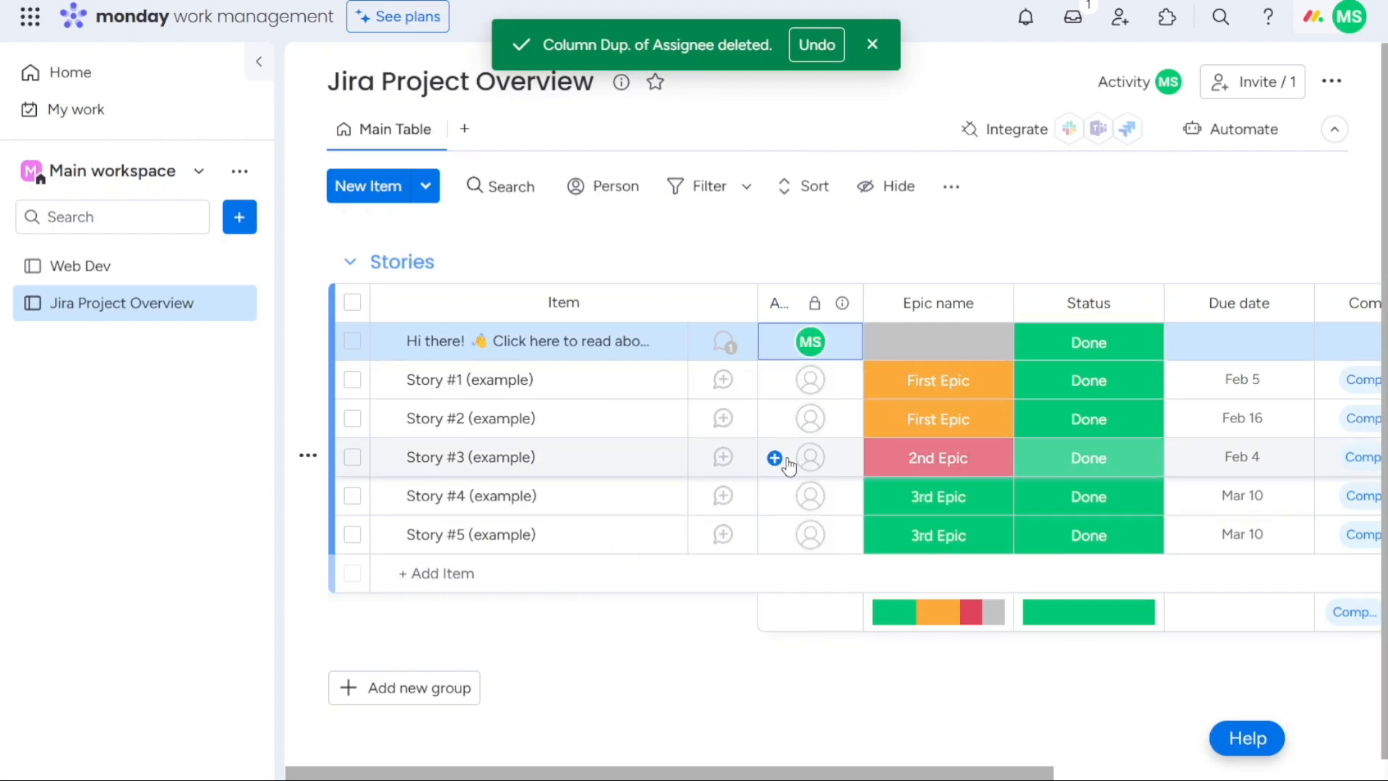
Step: Assign the suggested person to Story #3 in the Stories group
left_click(775, 458)
left_click(737, 611)
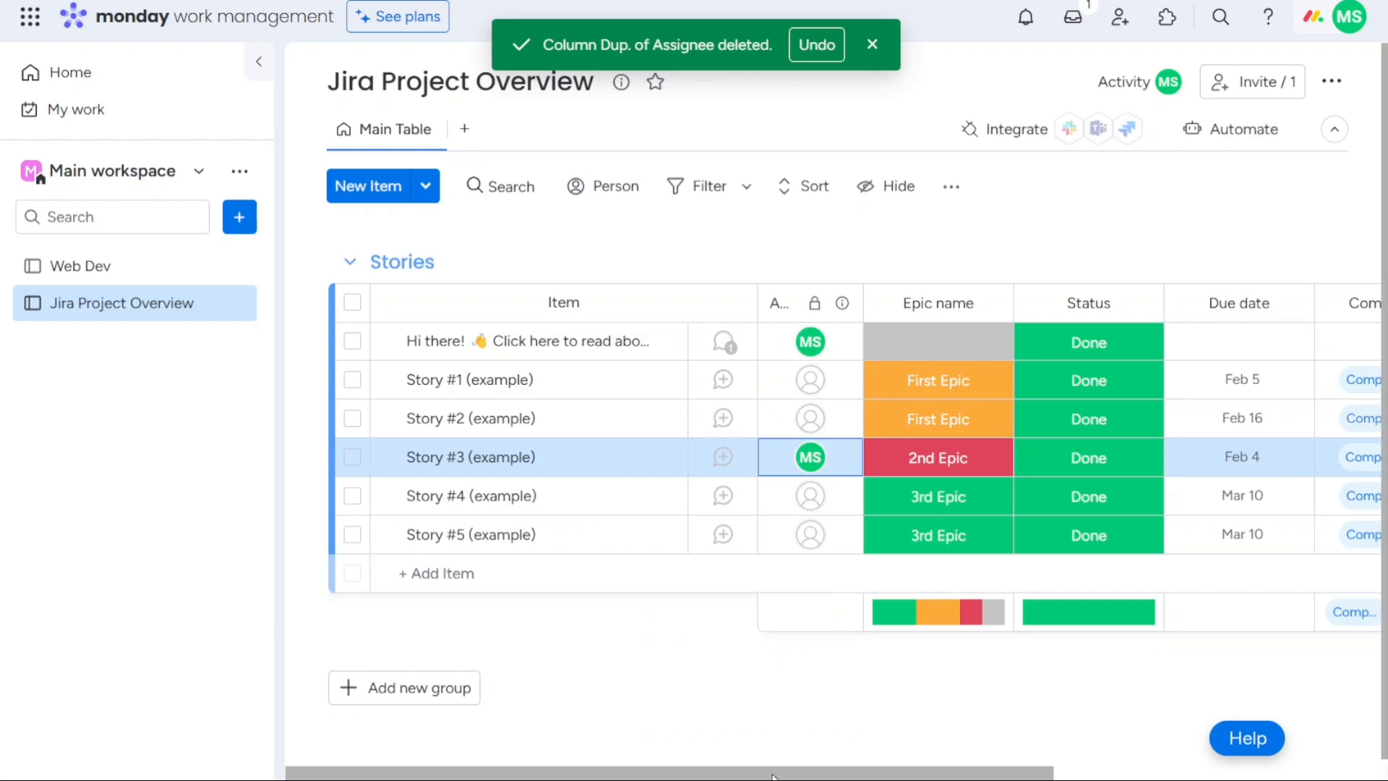
Step: Add a Priority column from the Column Center by searching for "pr" and place it between the Assignee and Epic name columns
left_click_drag(772, 777, 1121, 667)
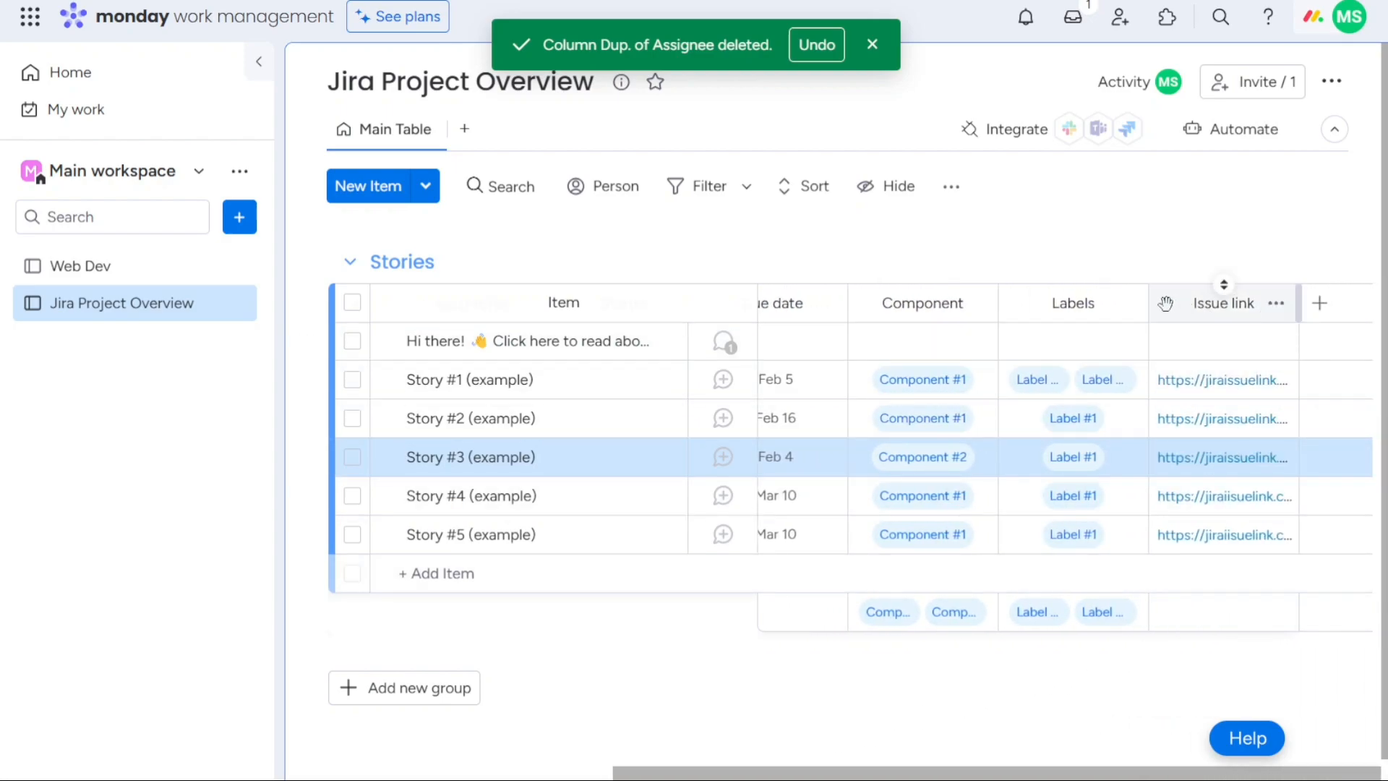
left_click(1319, 307)
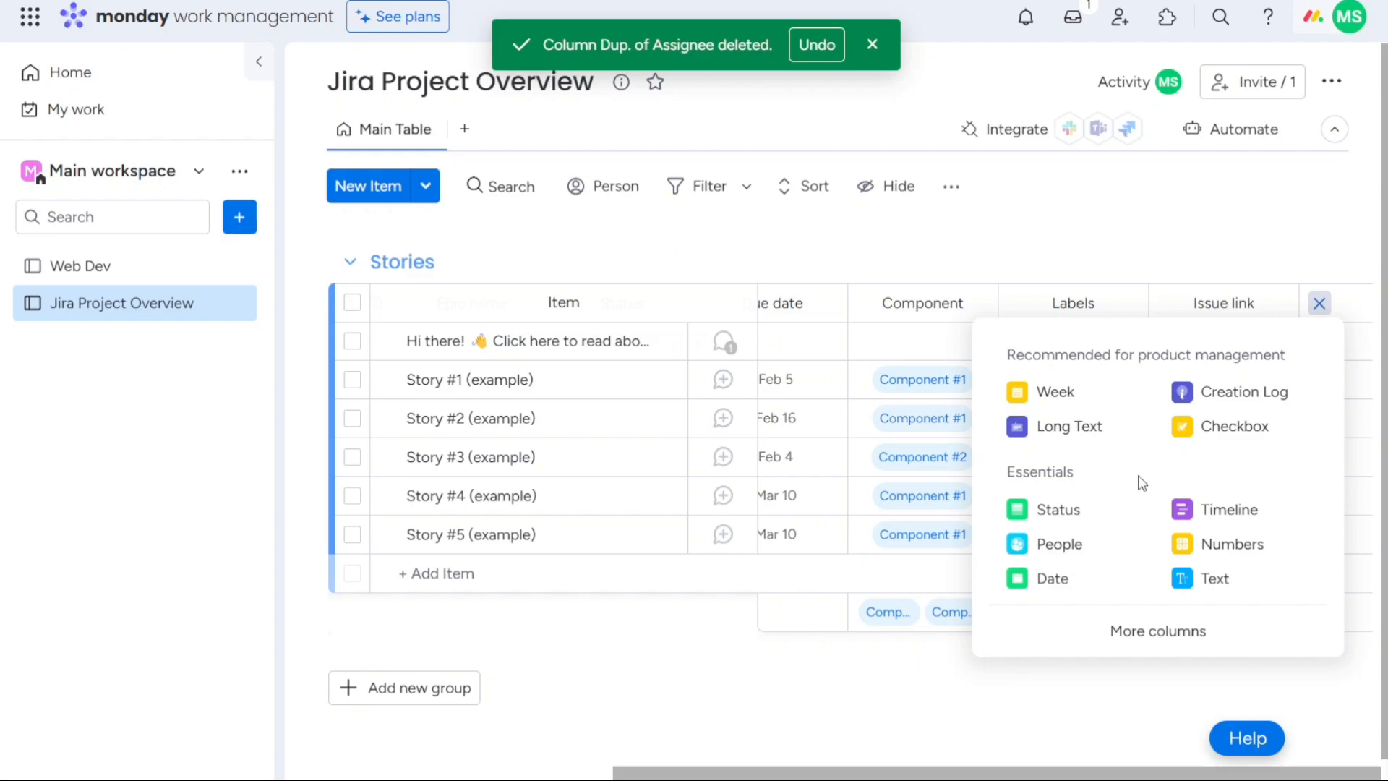
left_click(1161, 643)
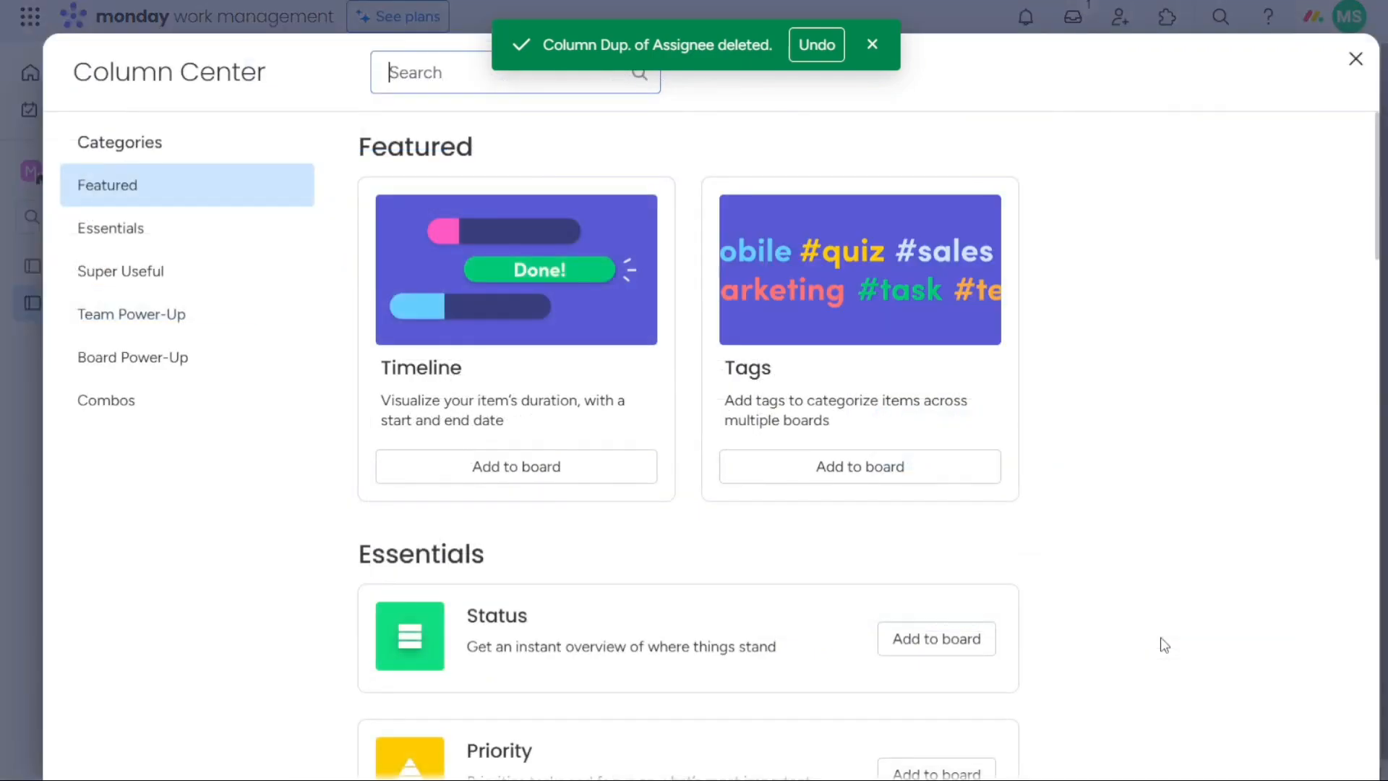
left_click(873, 45)
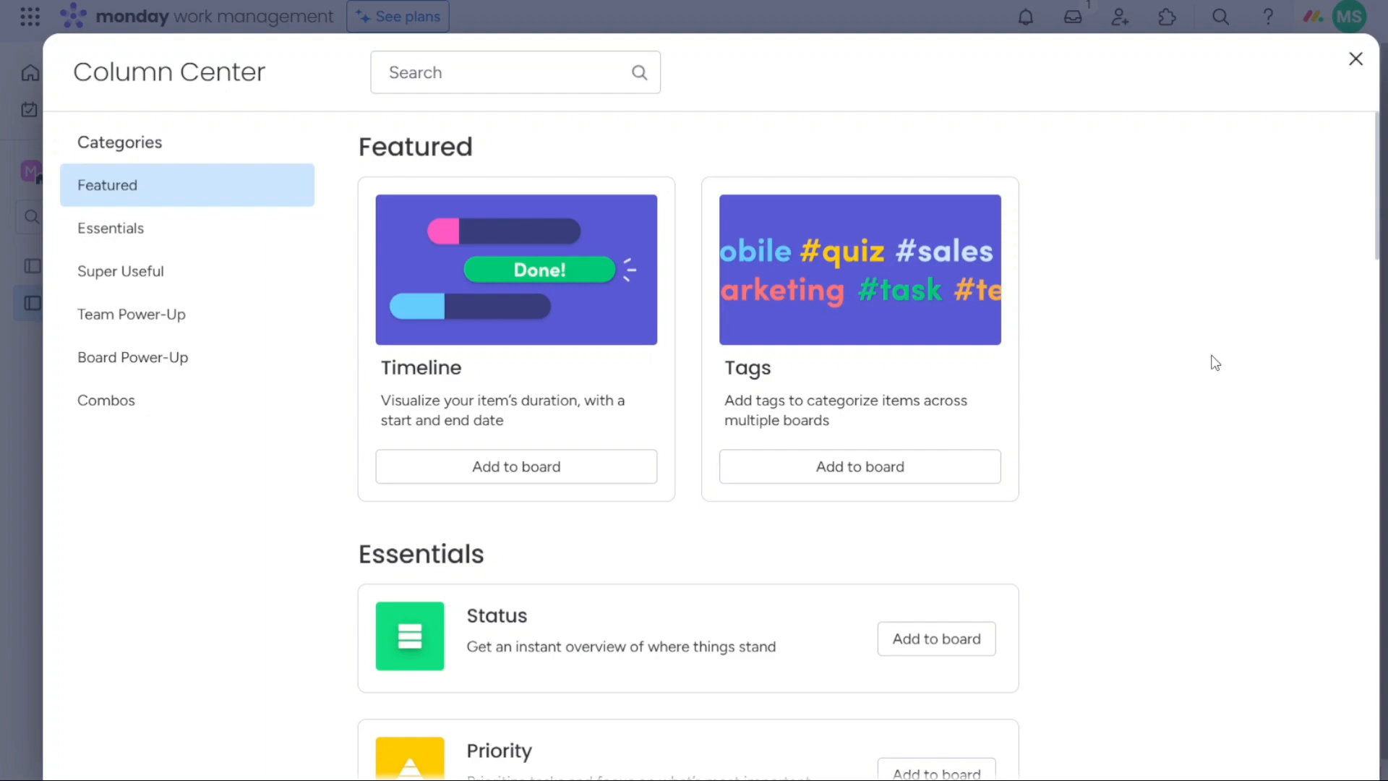
type("pr")
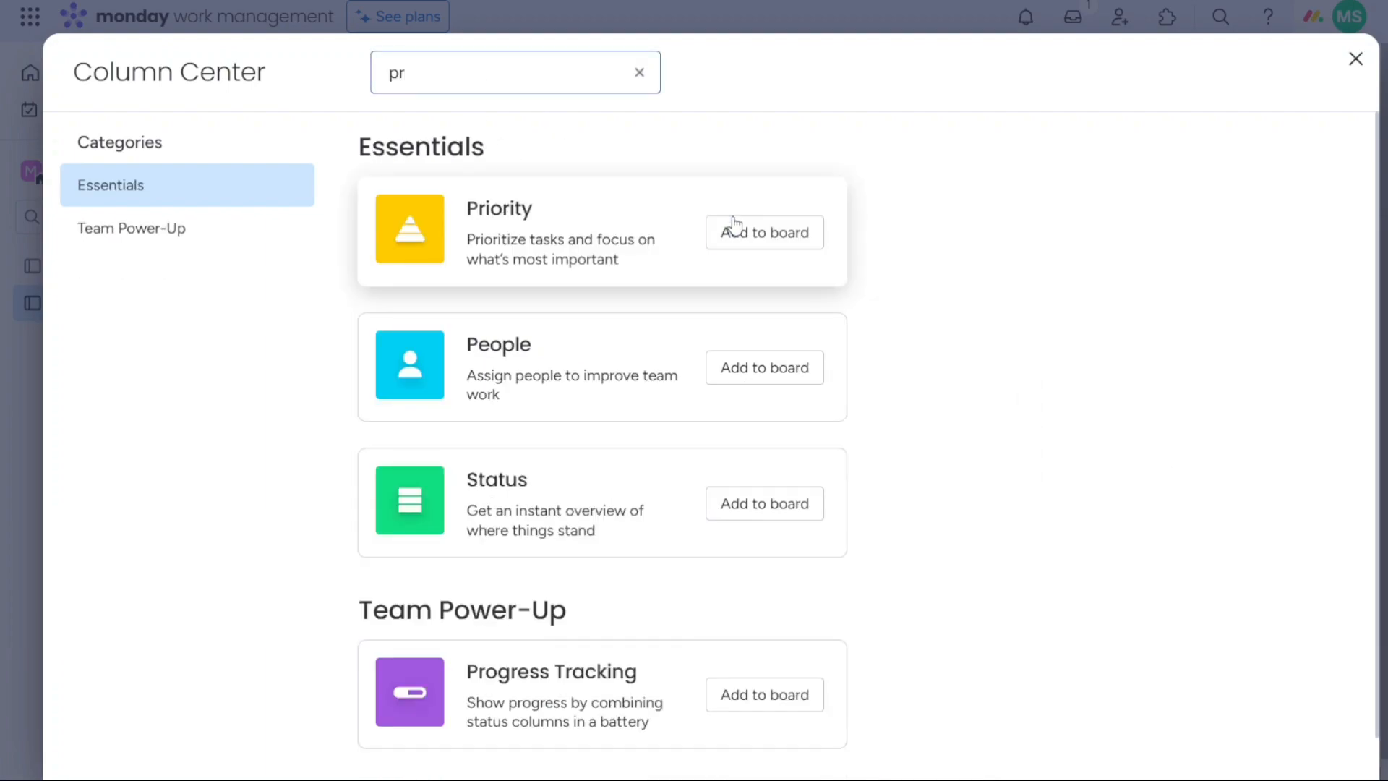
left_click(757, 233)
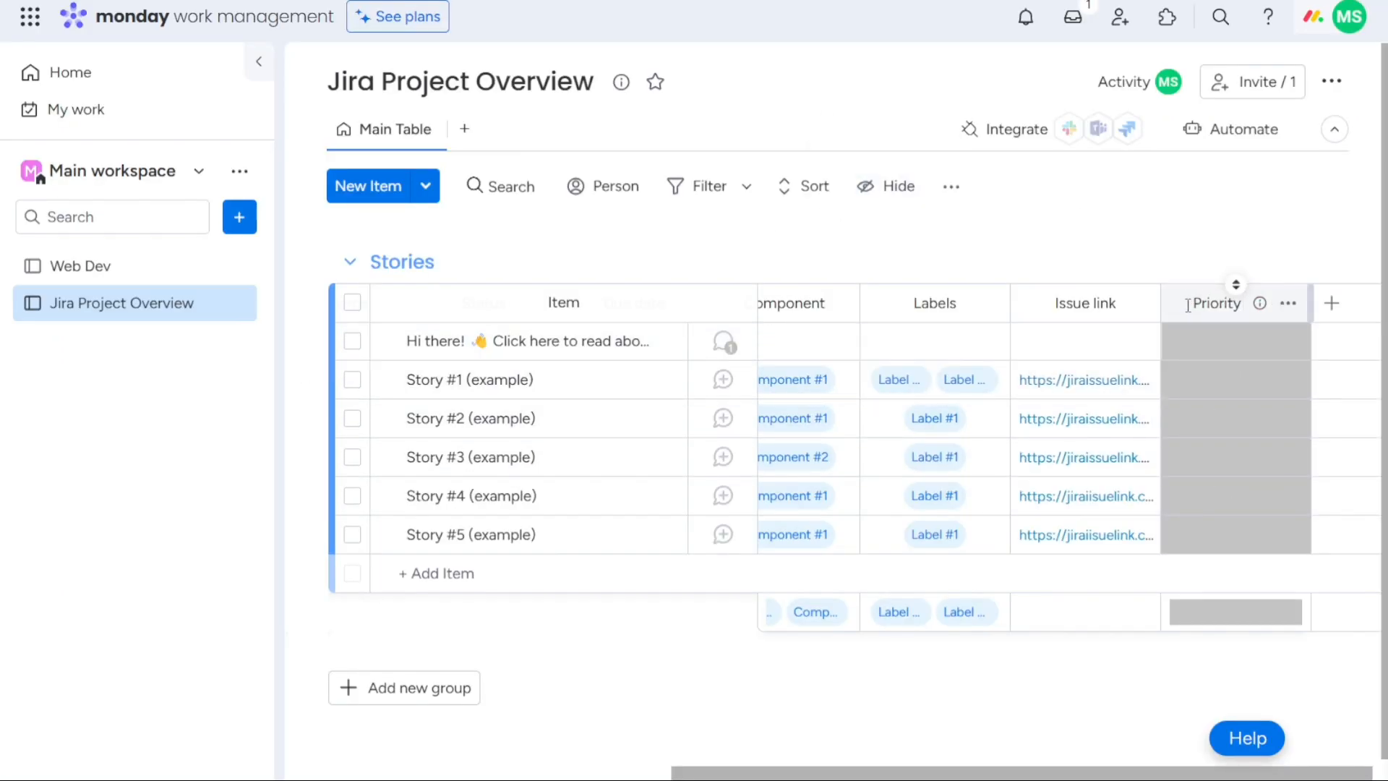
left_click_drag(1178, 304, 939, 286)
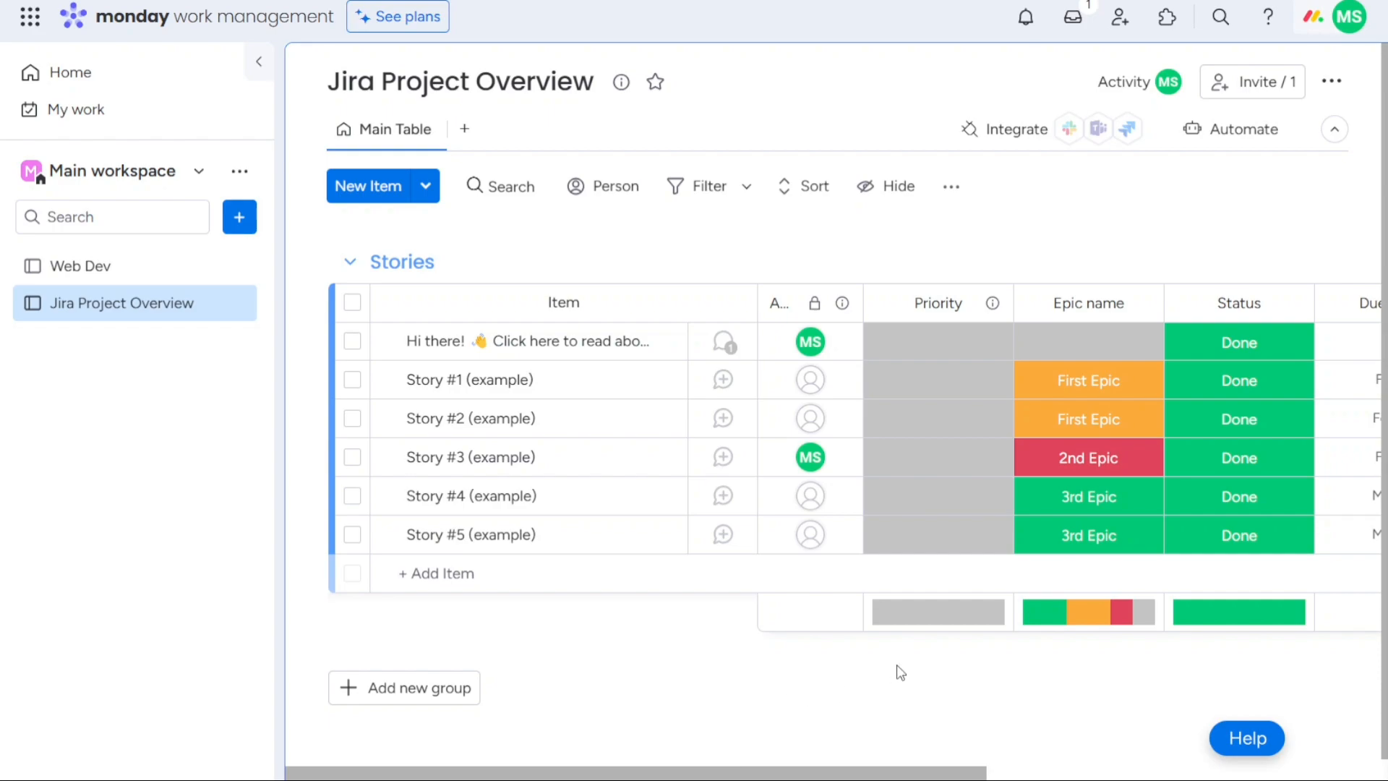
Step: Set the priority of Story #1 and Story #2 to High
left_click(938, 390)
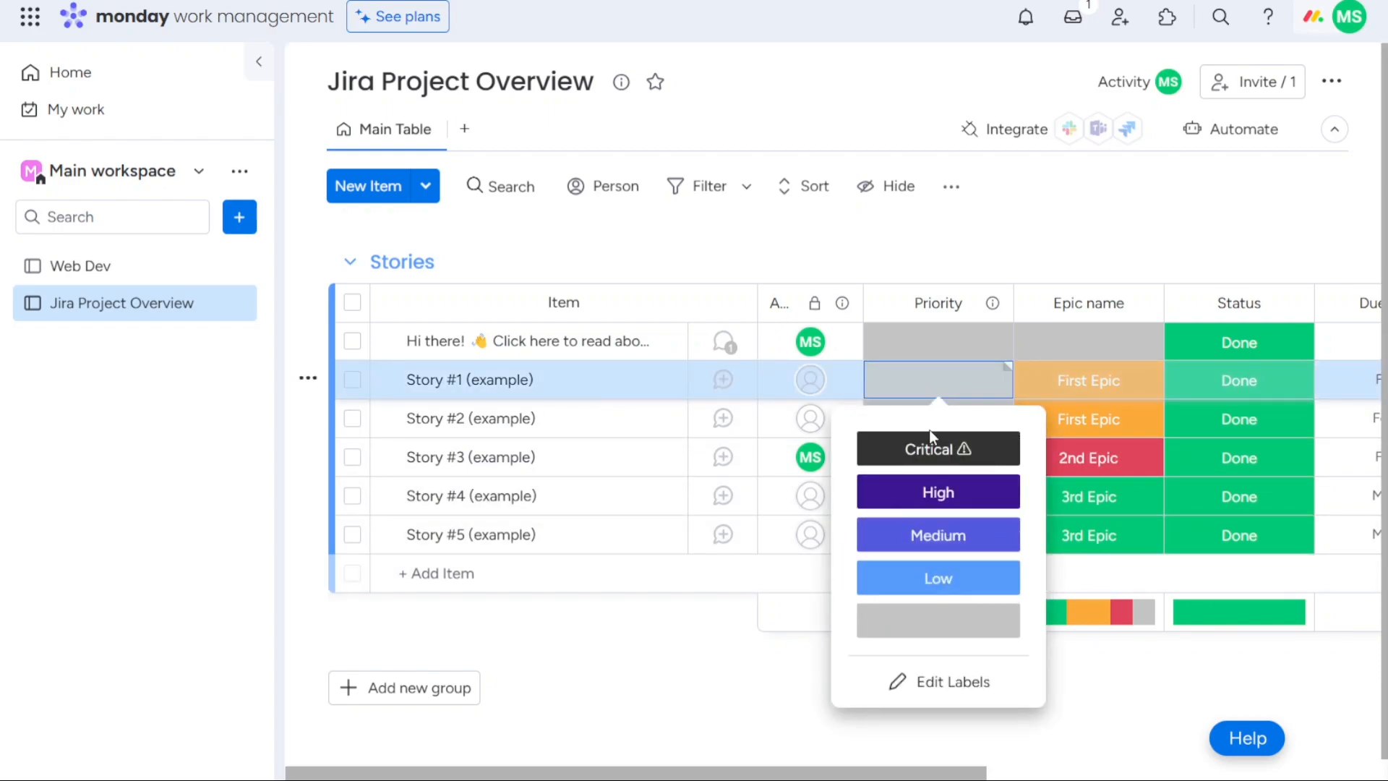
left_click(938, 493)
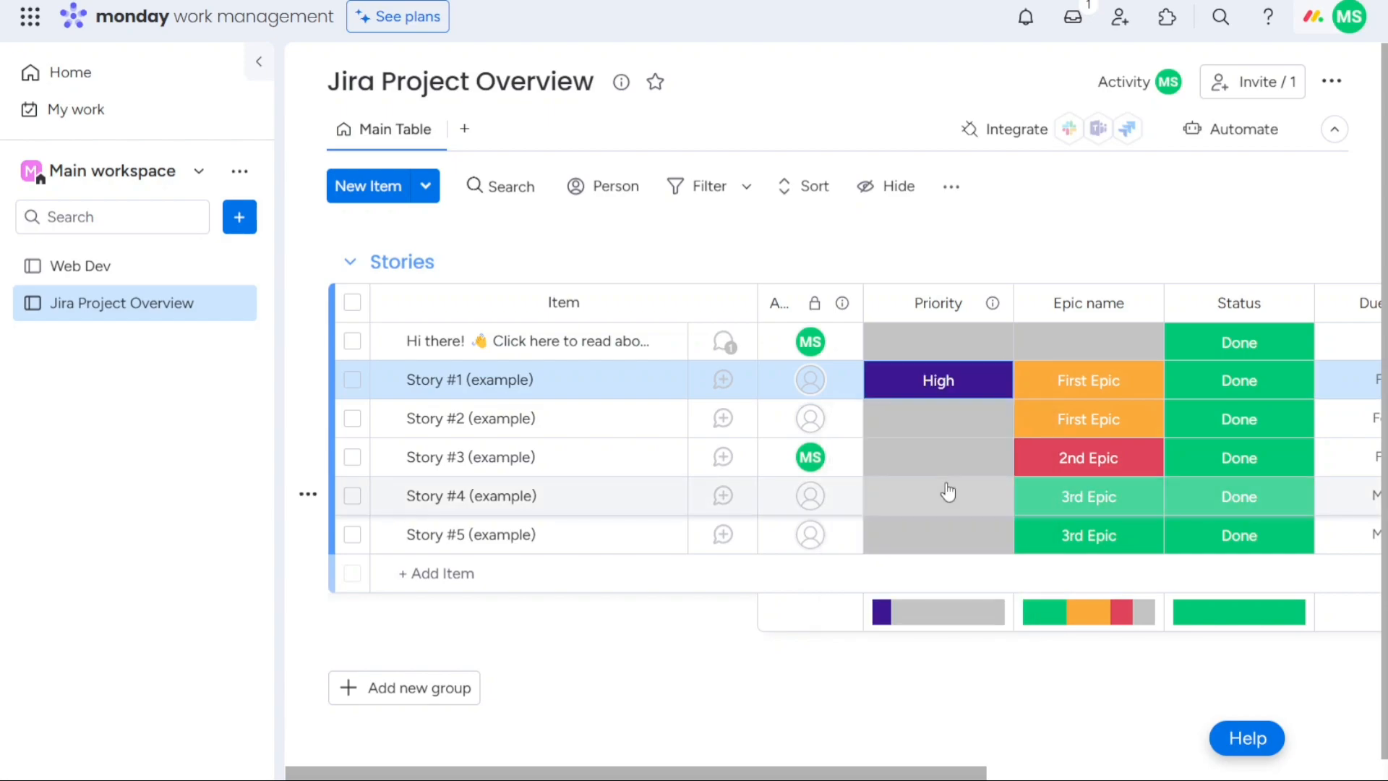
left_click(924, 430)
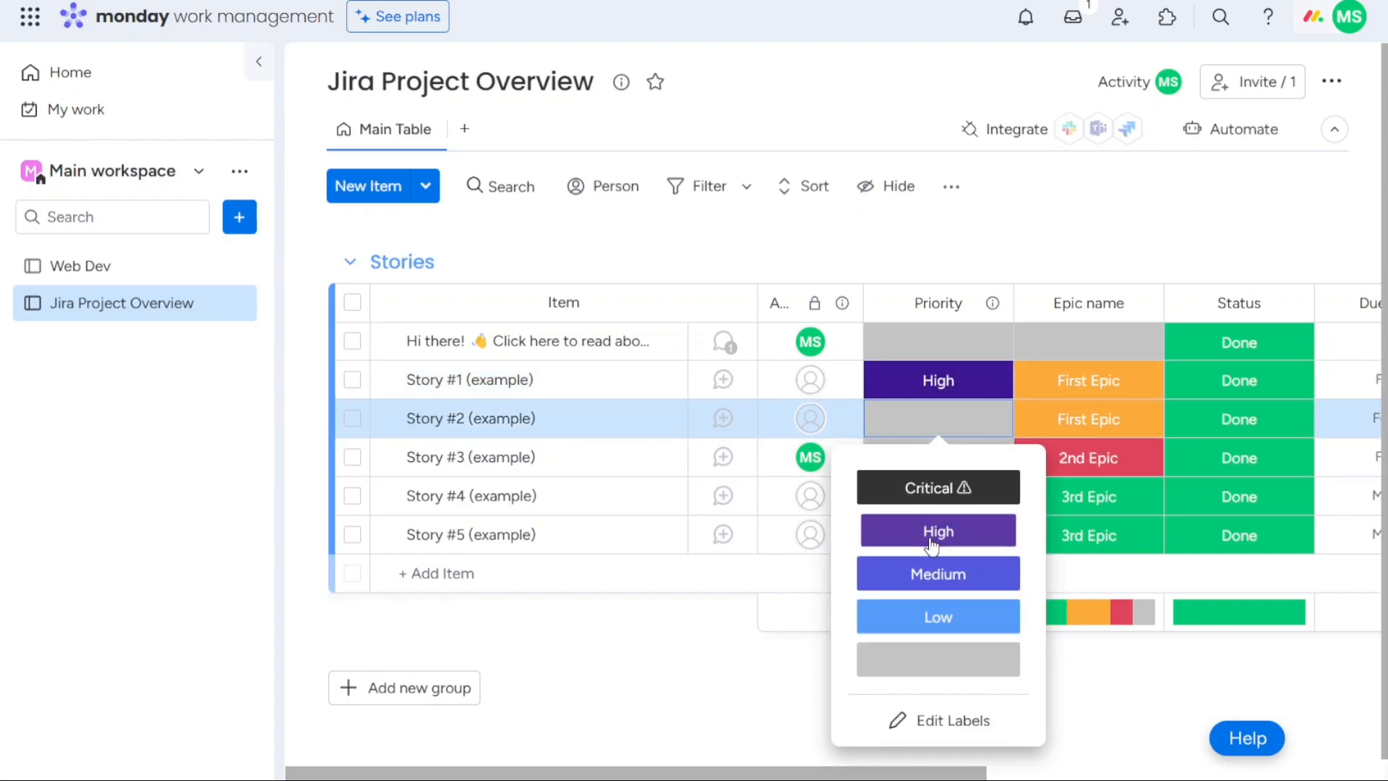
left_click(937, 532)
Step: Look through the Priority label editor, the colour choices for the Medium label, and the Priority column's options
left_click(952, 465)
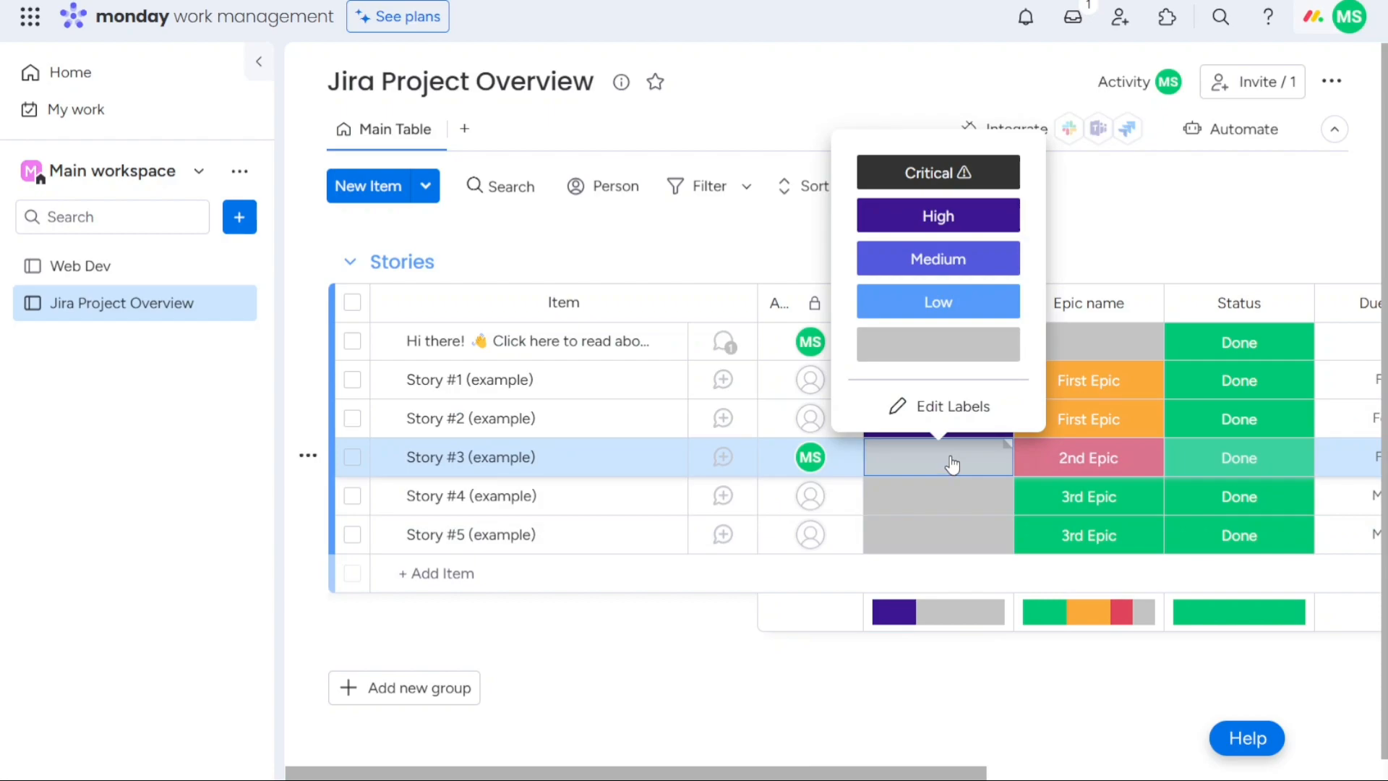
left_click(938, 411)
left_click(934, 265)
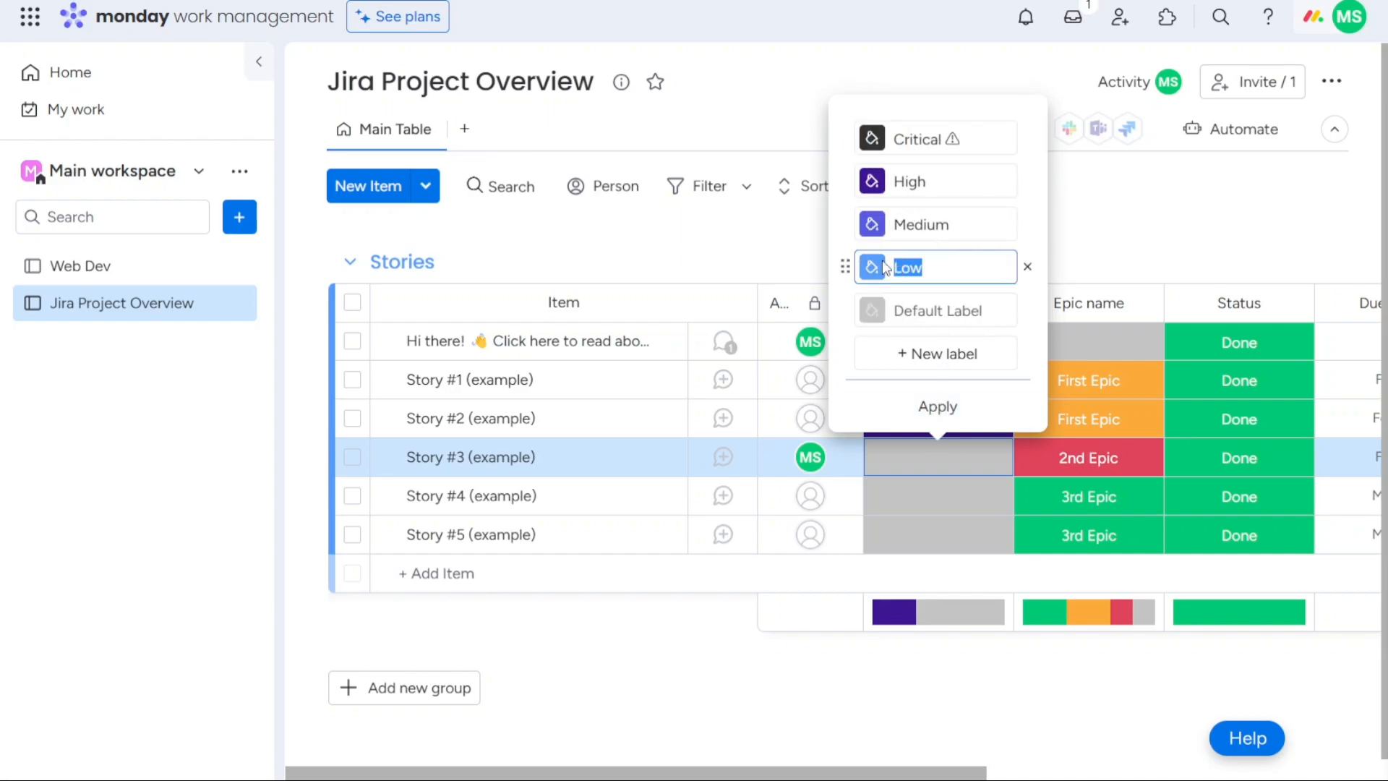
left_click(873, 227)
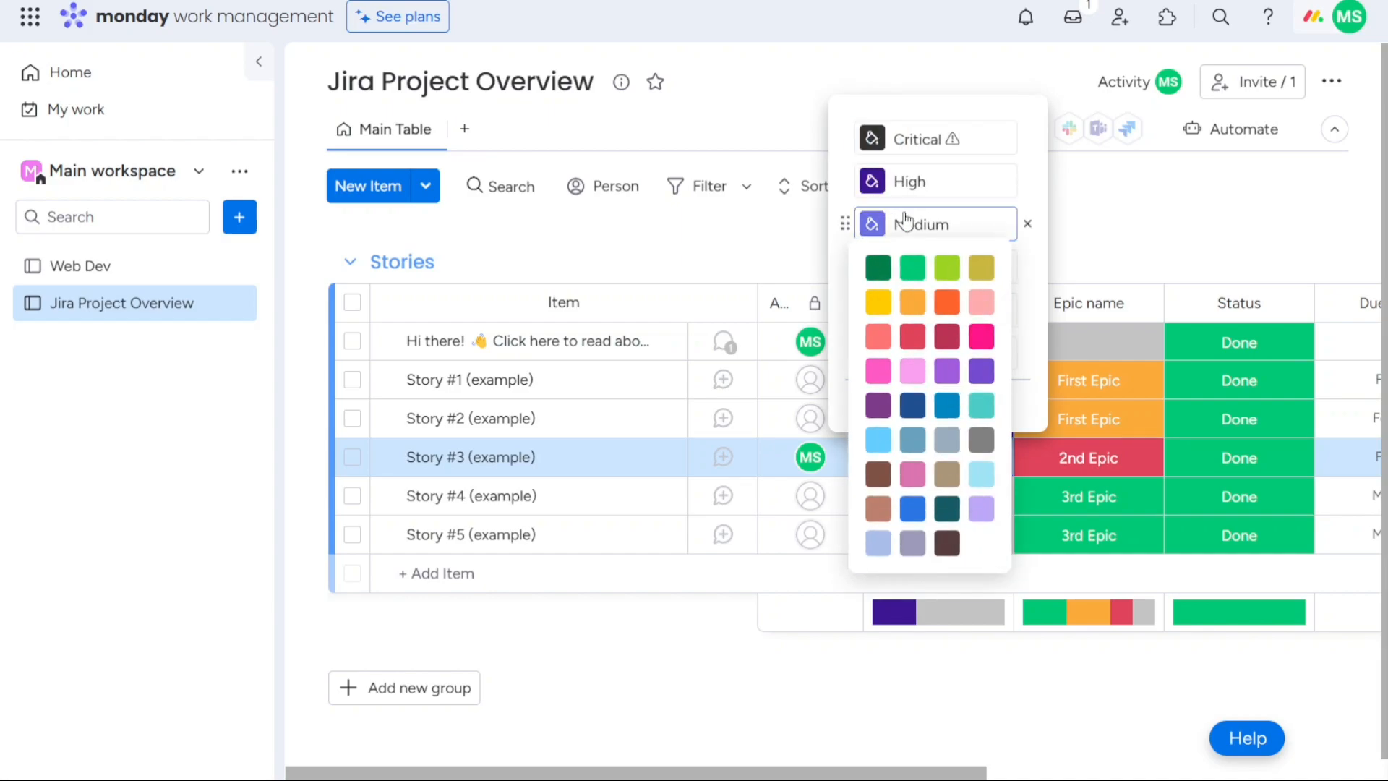
left_click(1121, 240)
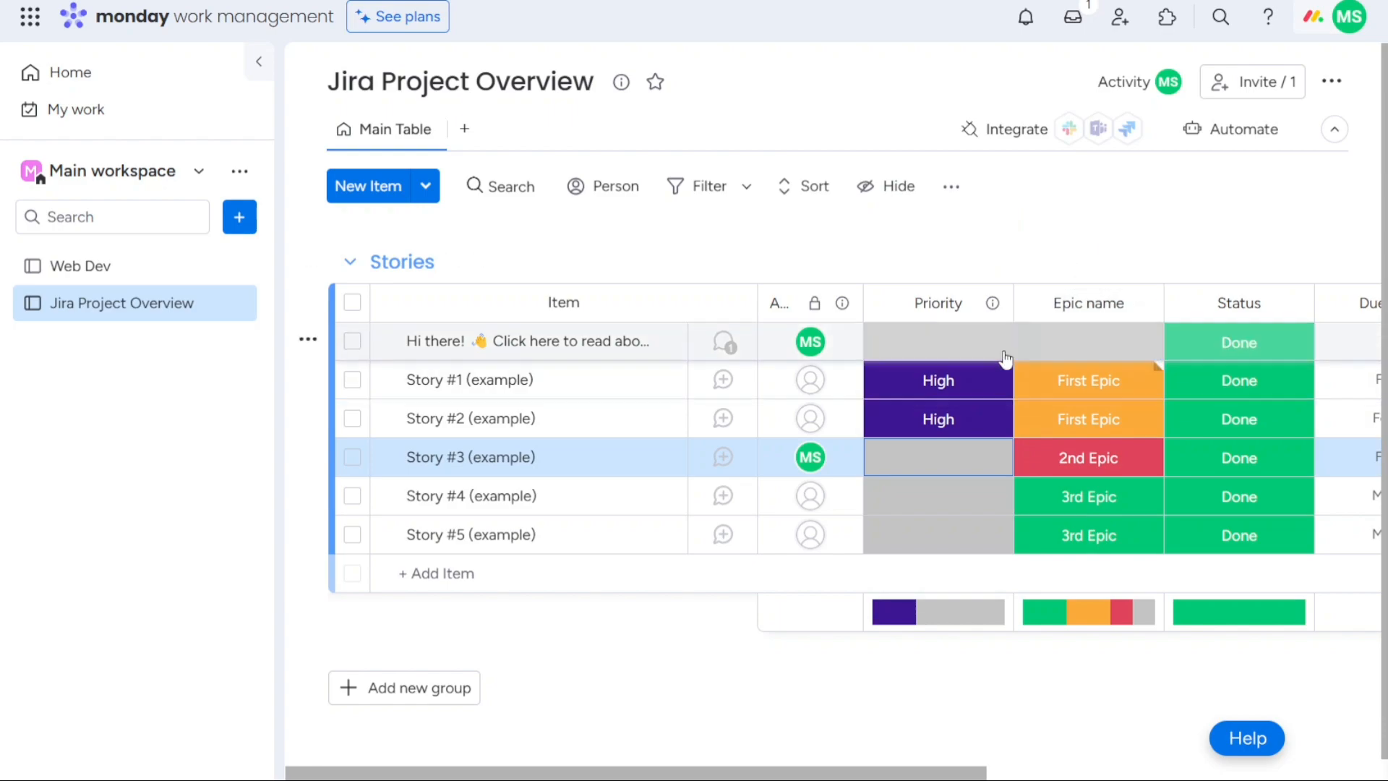
left_click(991, 304)
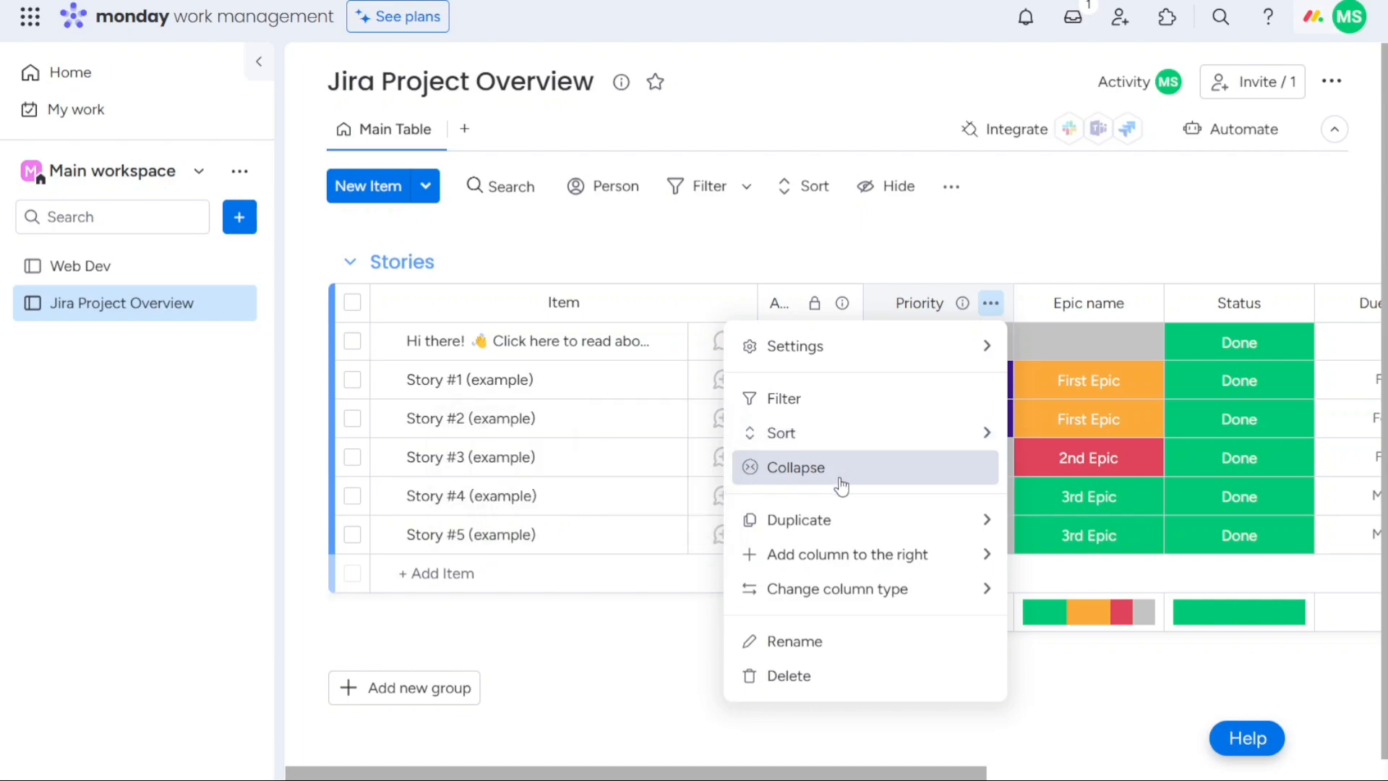
left_click(1097, 243)
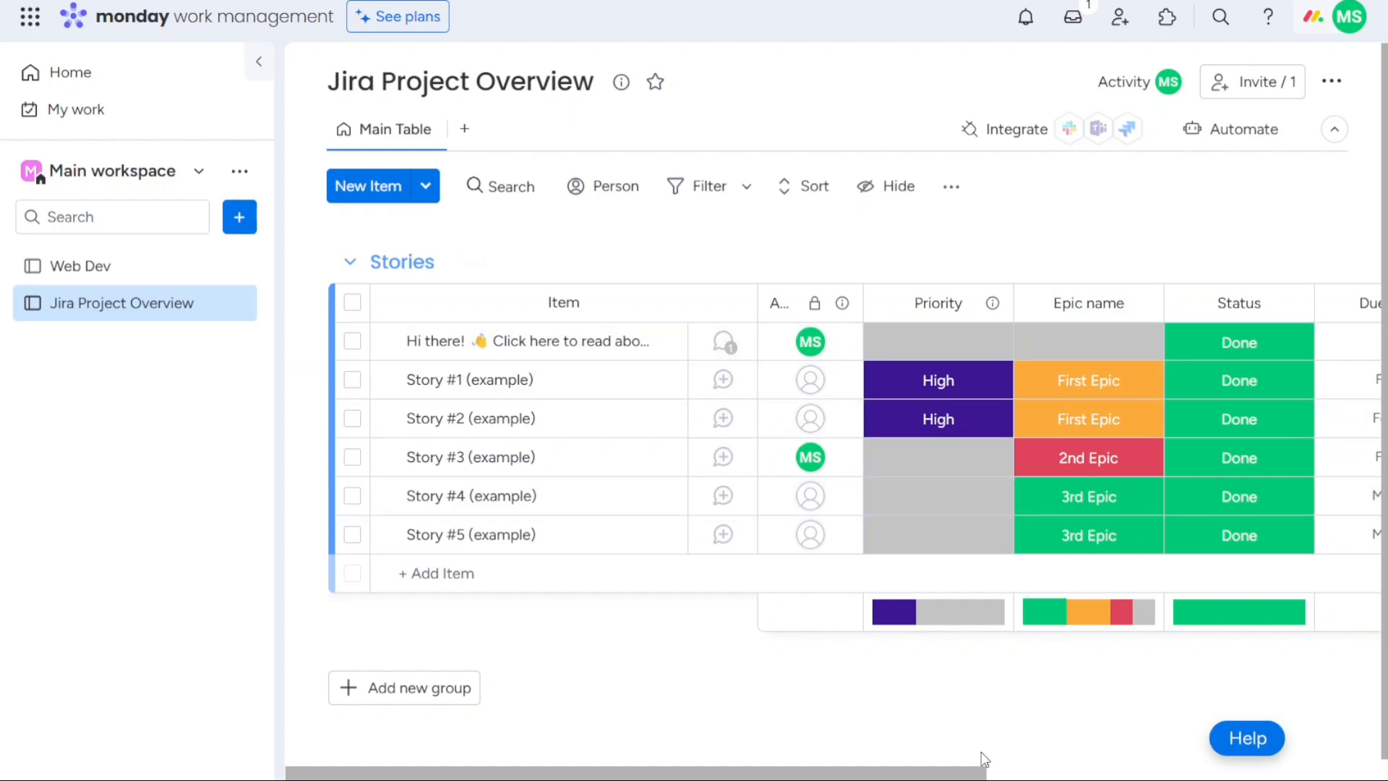
Step: Add a Checkbox column at the end of the Stories table, after Issue link
left_click_drag(915, 774, 914, 735)
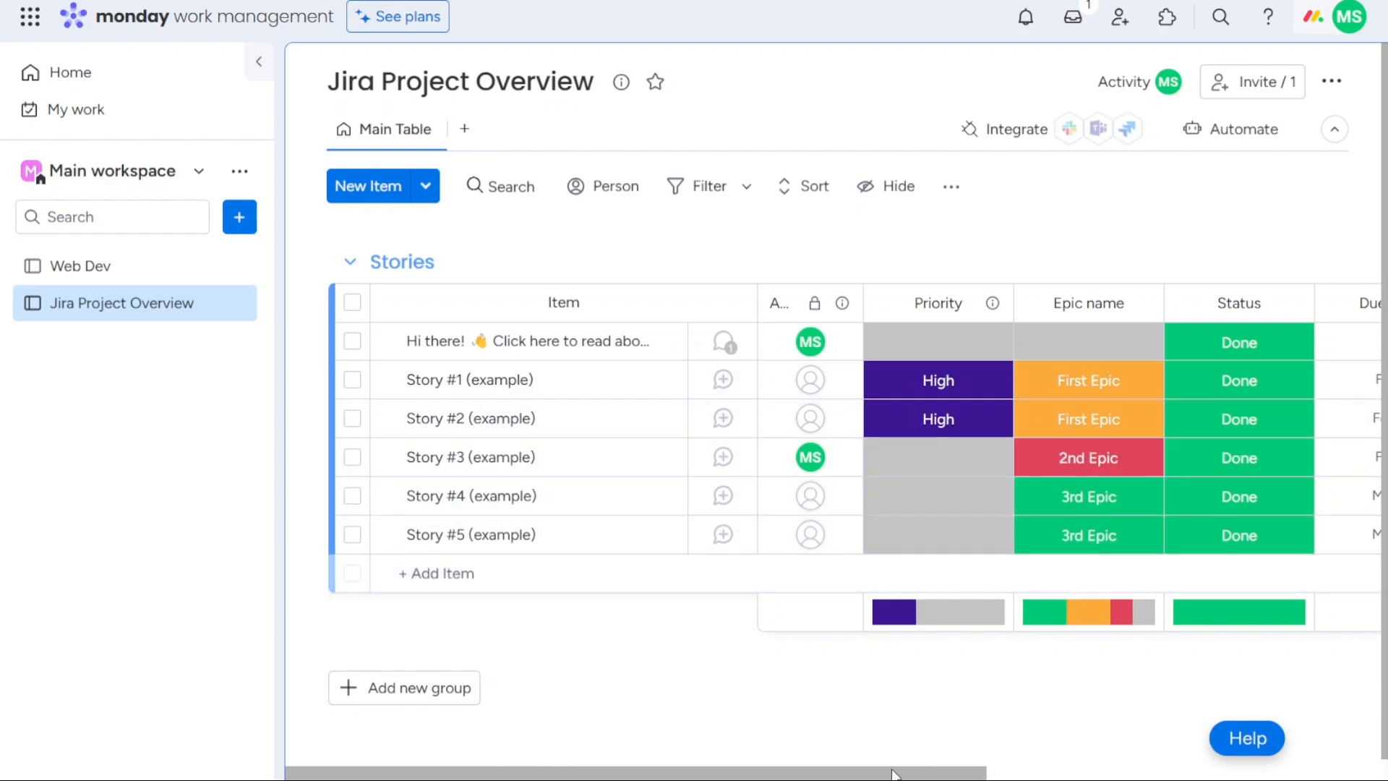
left_click_drag(896, 773, 1291, 772)
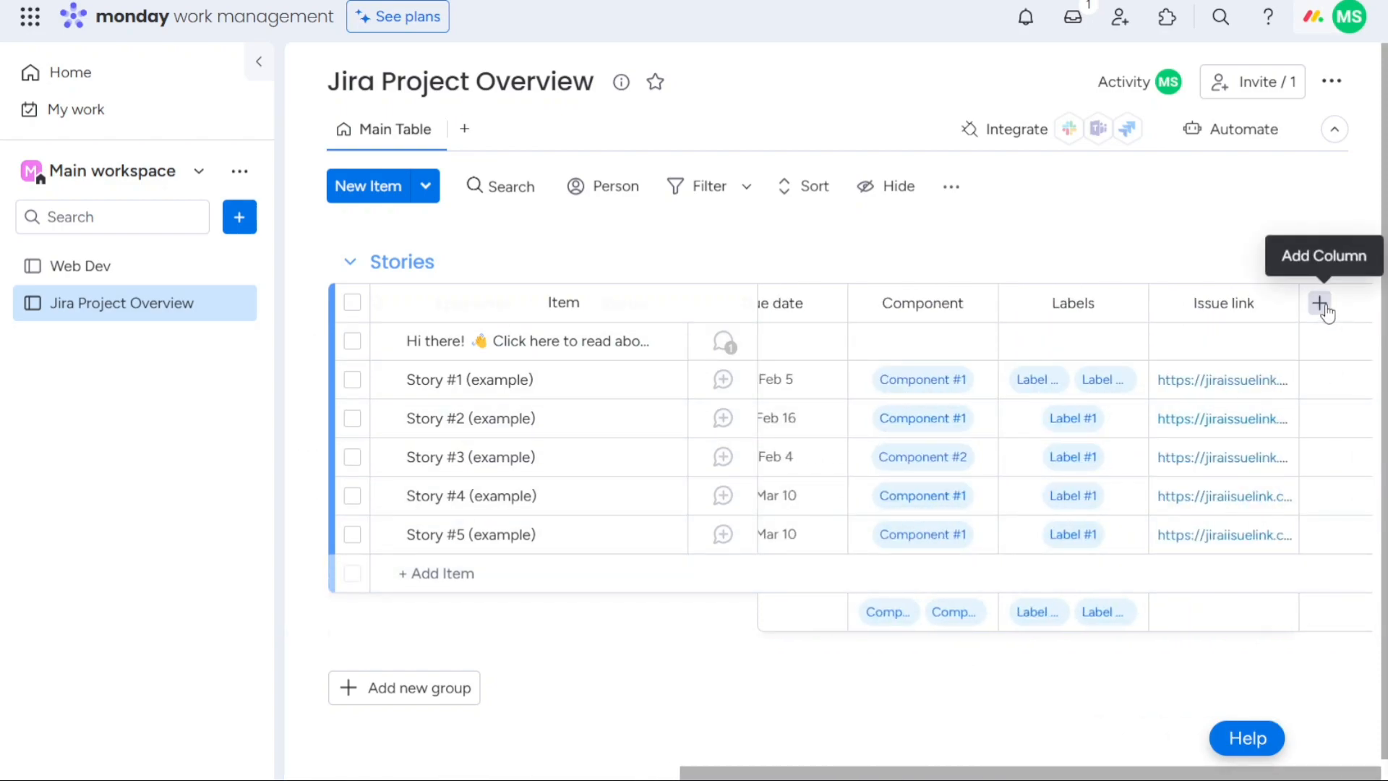
left_click(1326, 308)
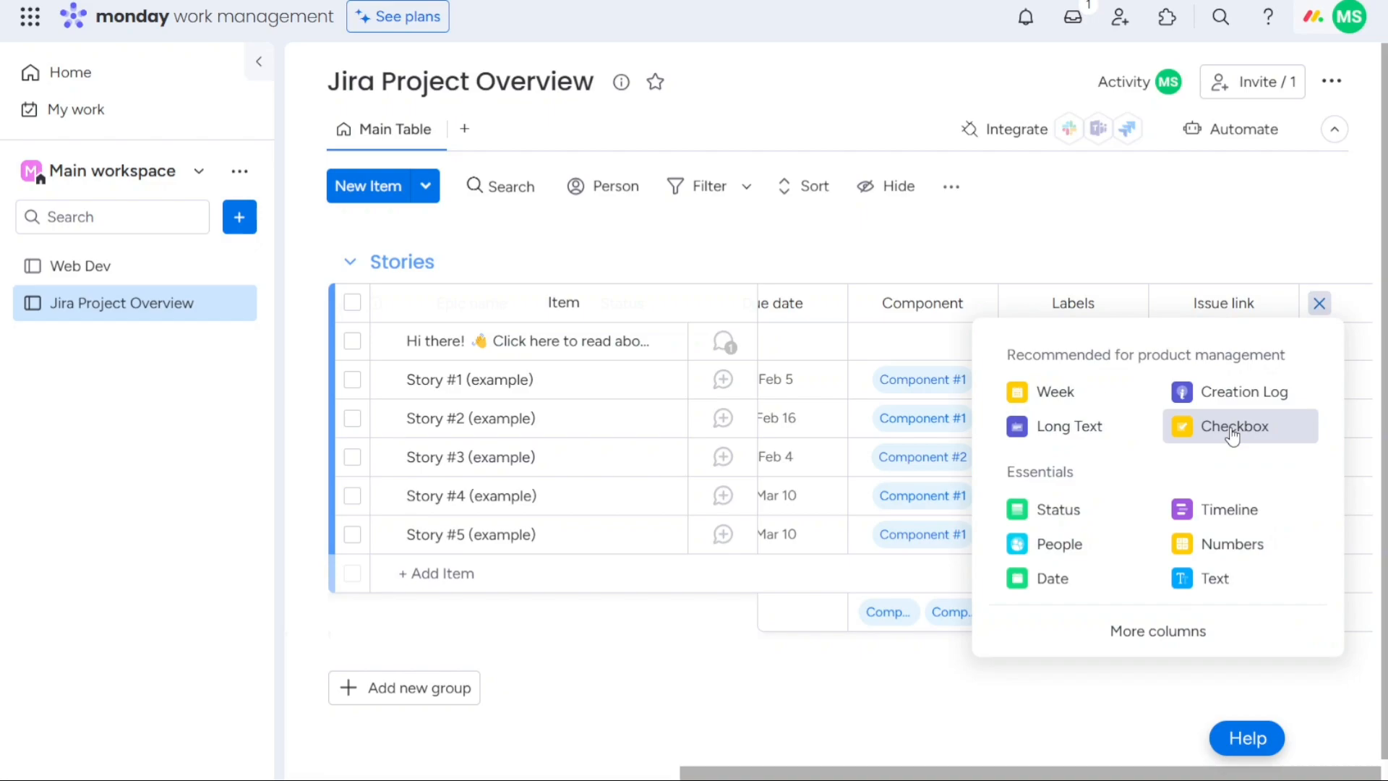
left_click(1232, 349)
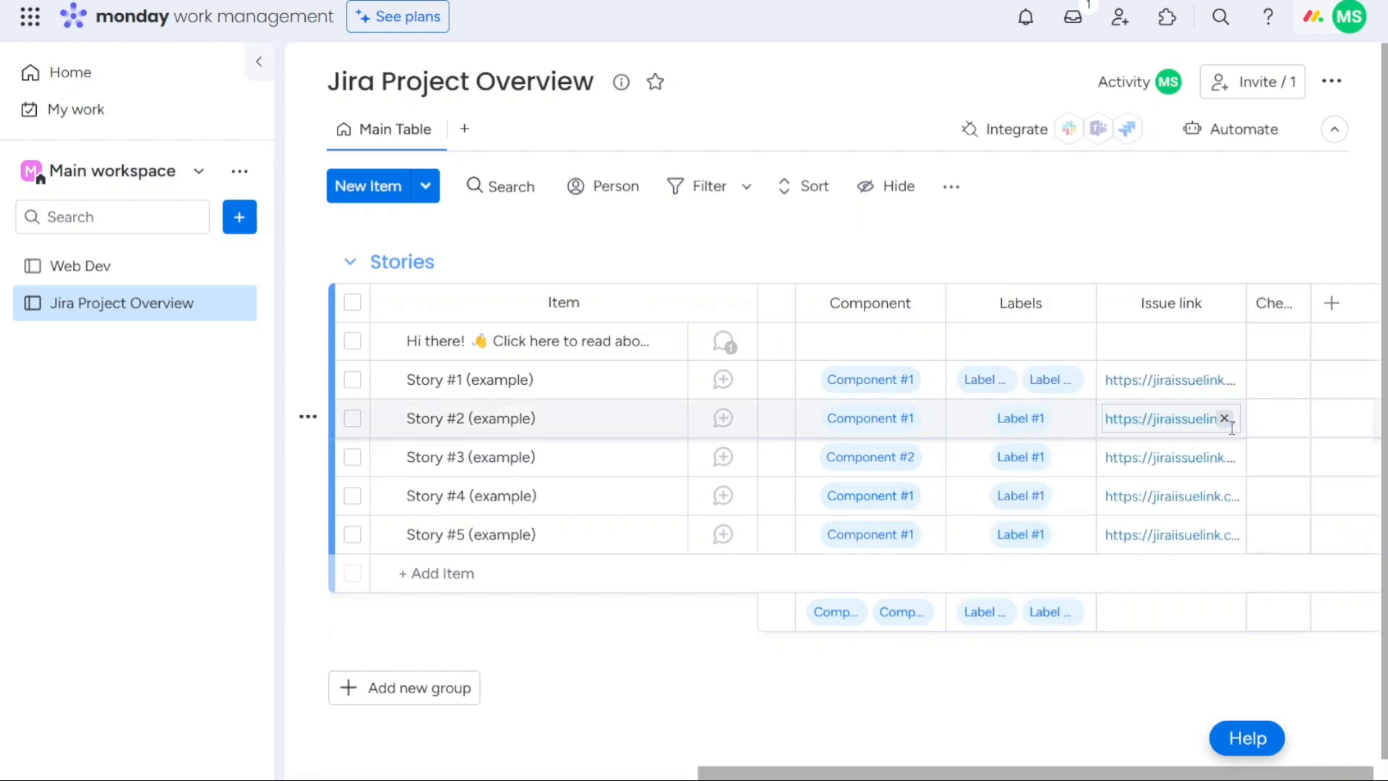
Step: Mark the "Hi there!" item, Story #2 and Story #4 as checked in the Checkbox column
left_click(1282, 343)
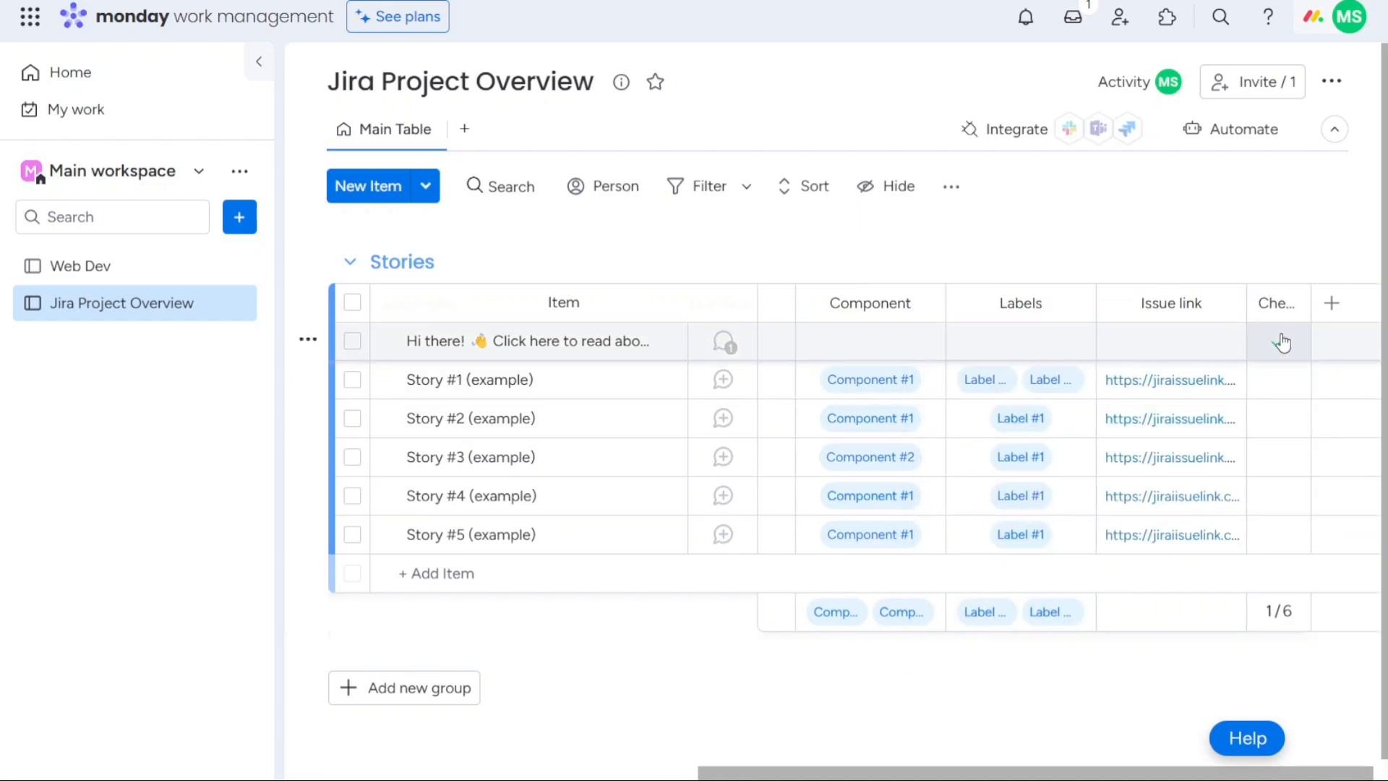
left_click(1282, 432)
left_click(1283, 497)
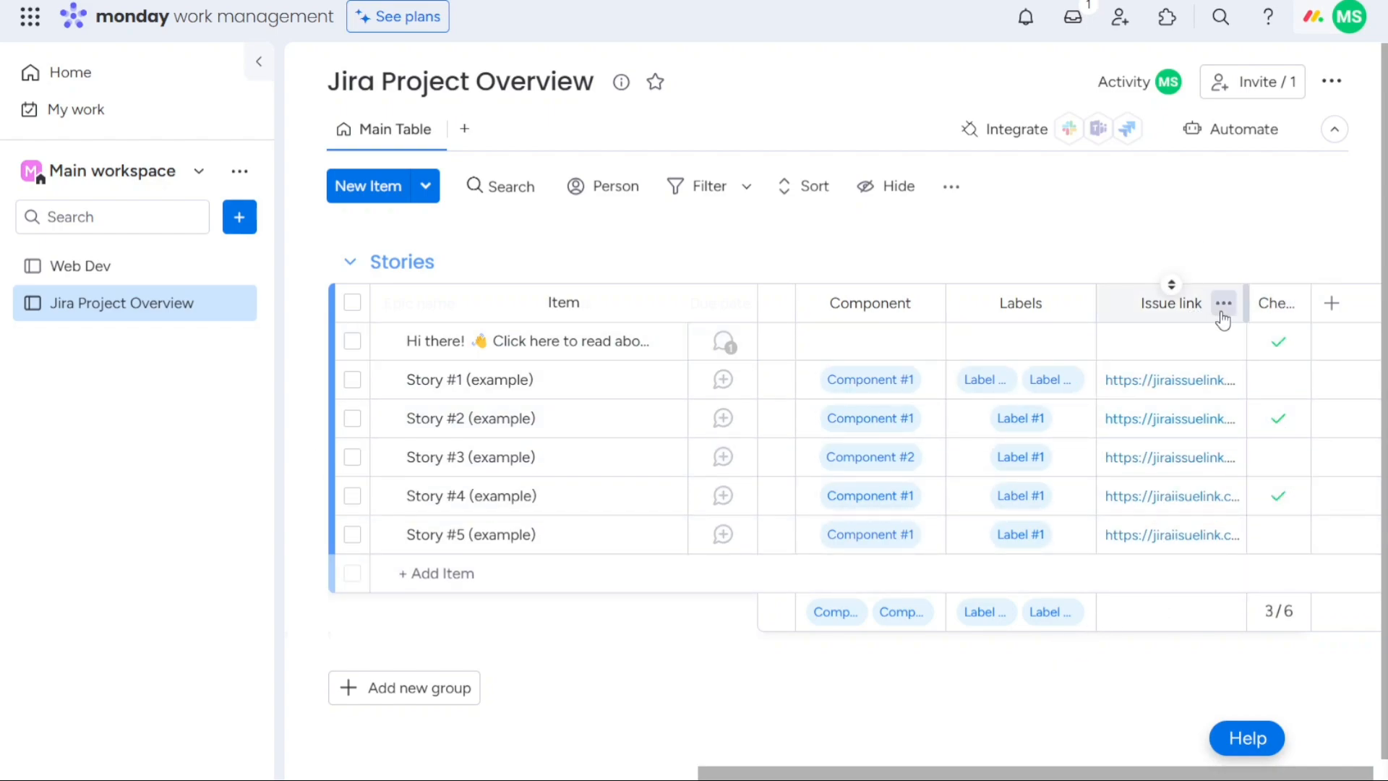
Step: Delete the Issue link column and confirm the deletion
left_click(1224, 303)
left_click(1060, 671)
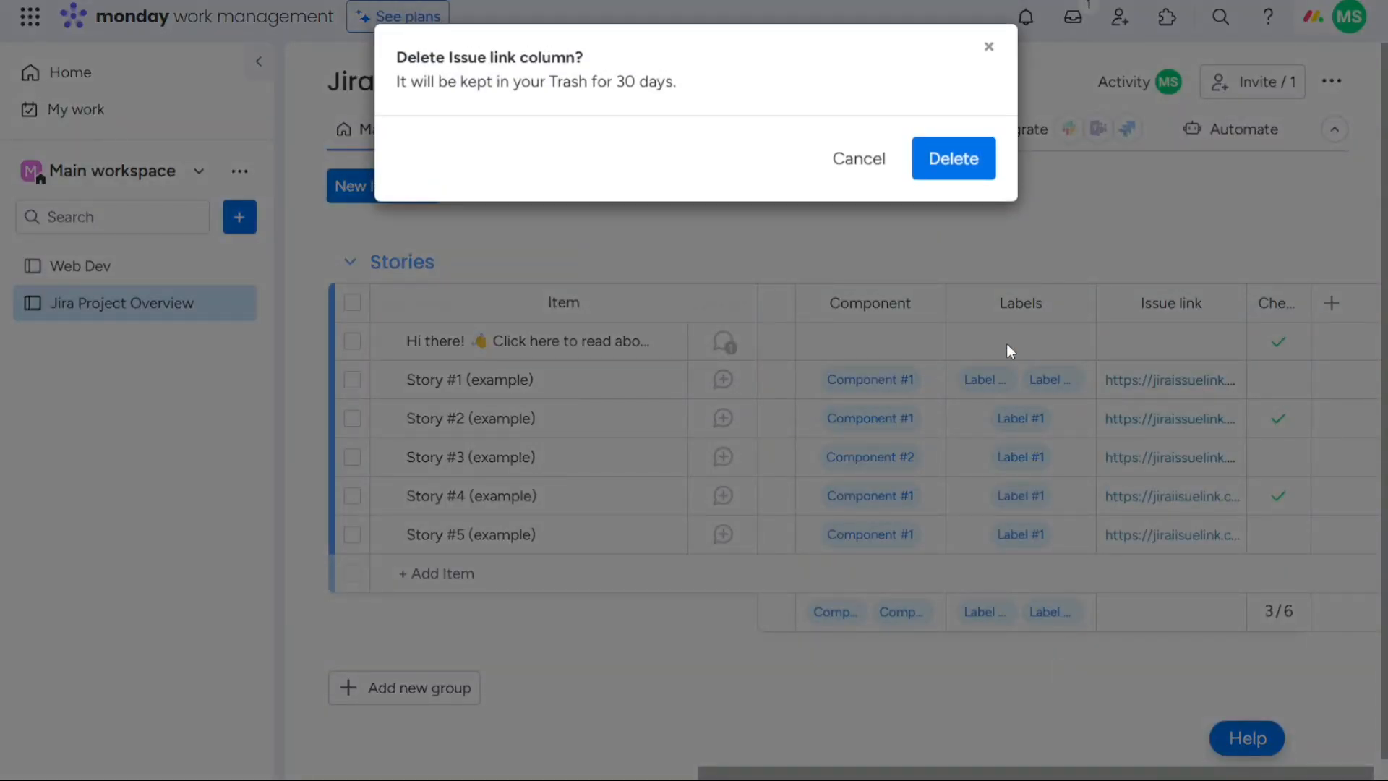
left_click(942, 167)
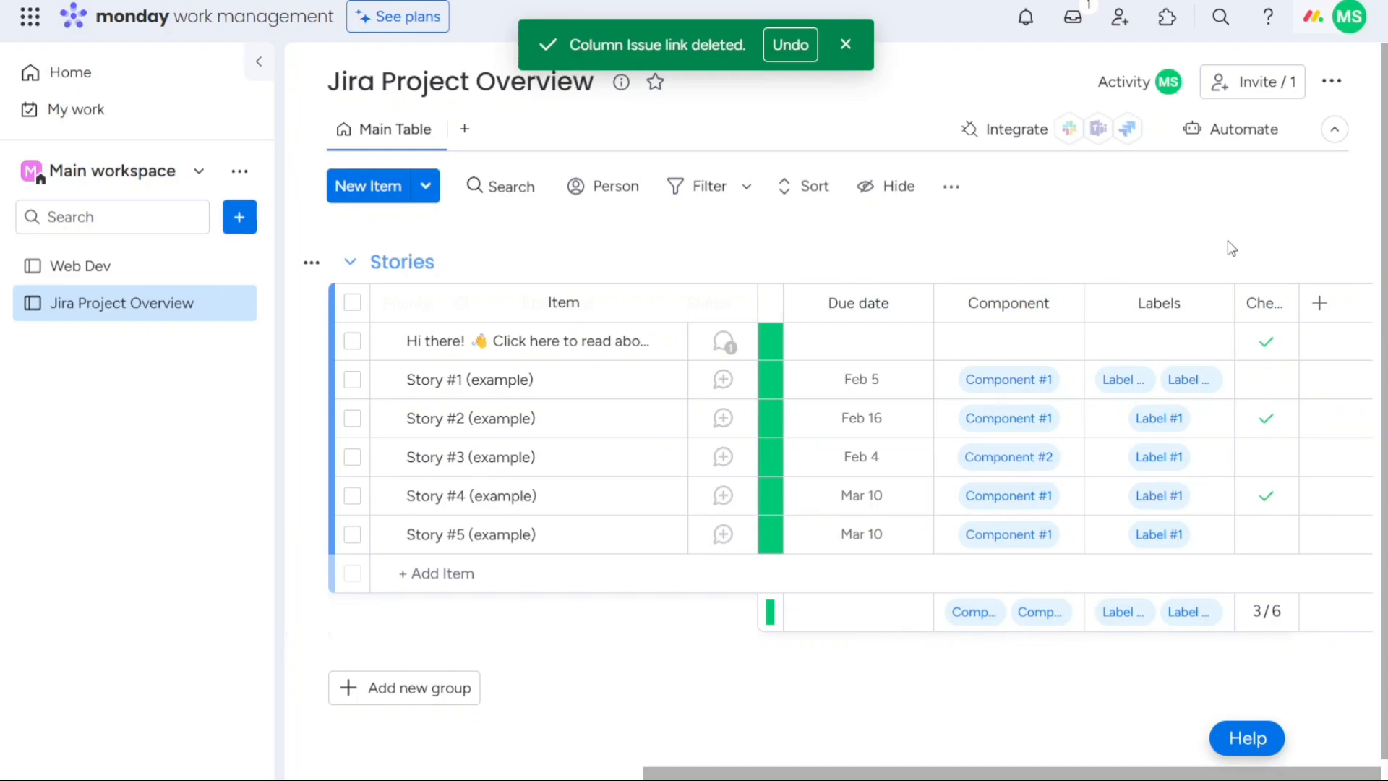
Step: View the updates conversation for Story #2 and close it without posting
left_click_drag(921, 778, 551, 777)
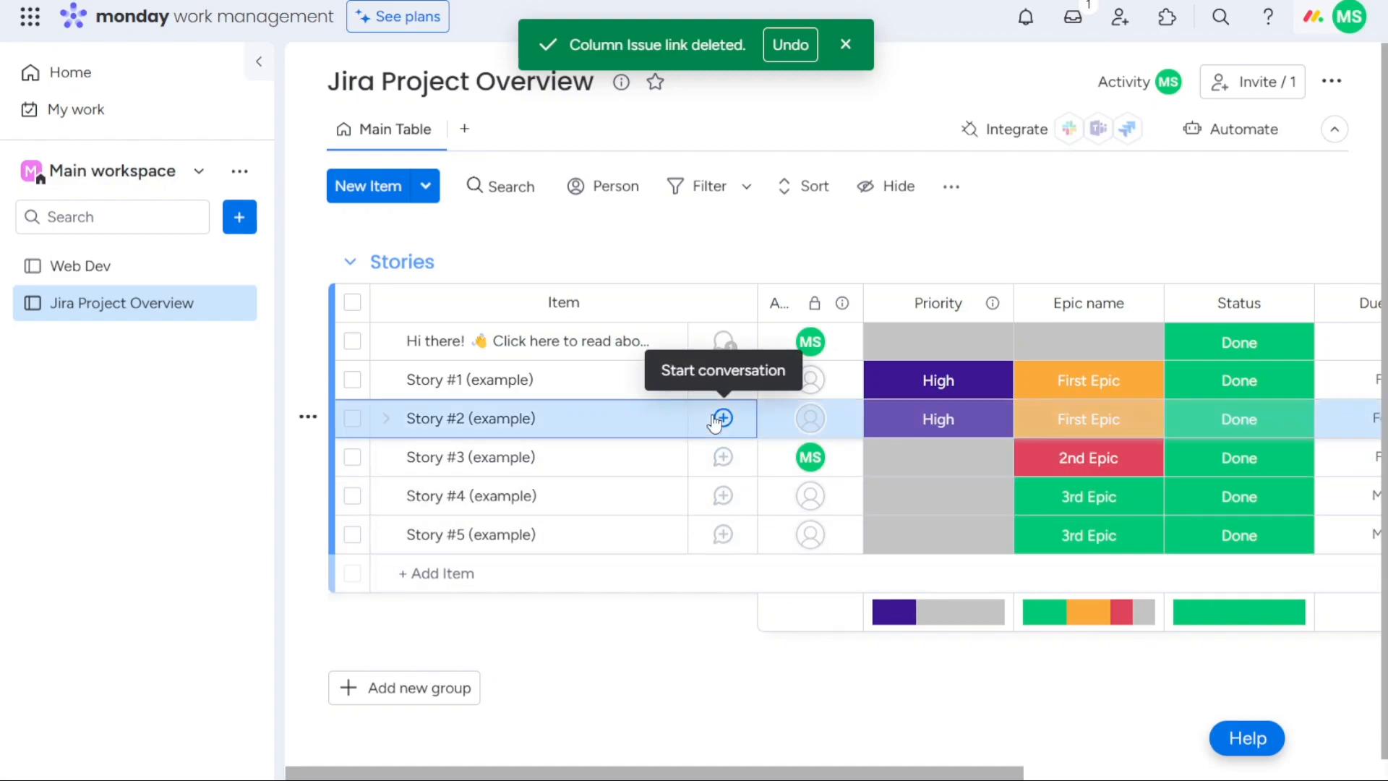
left_click(721, 418)
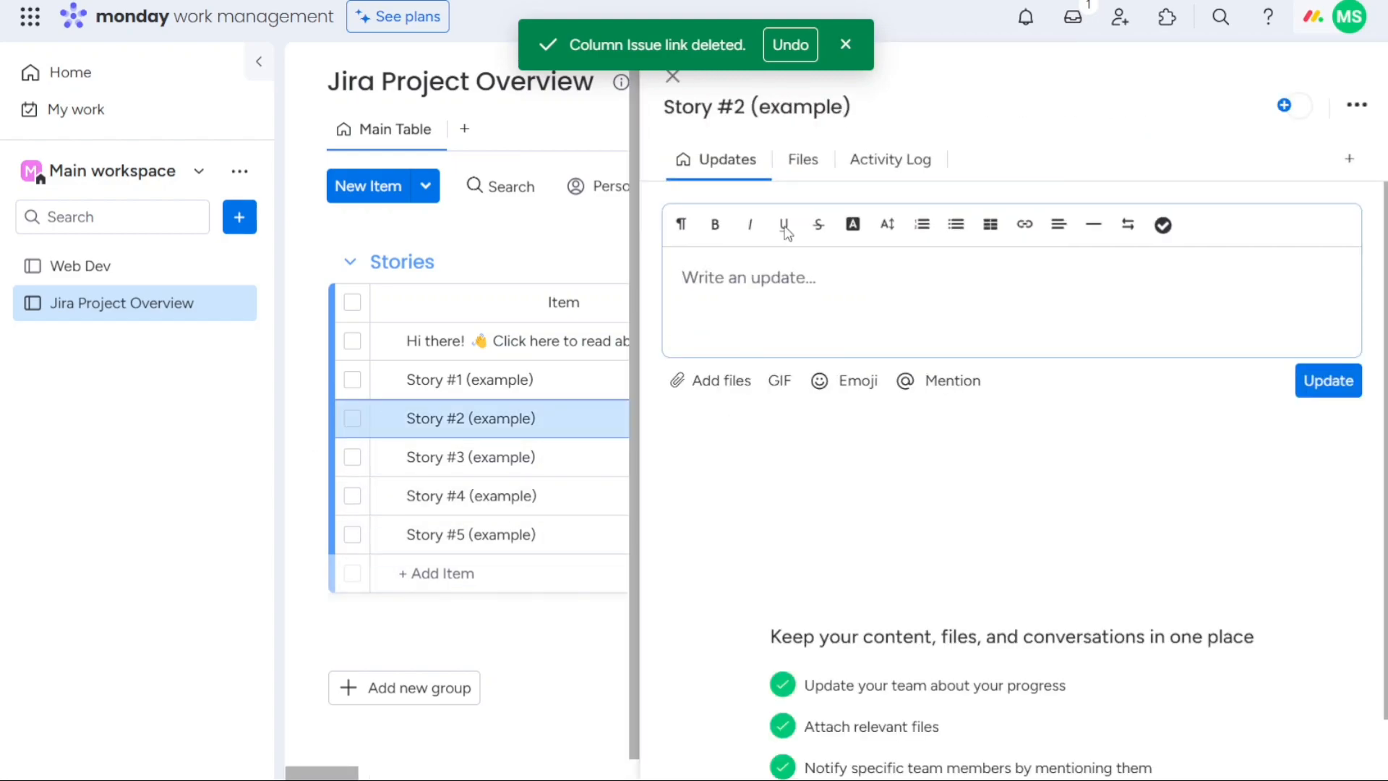
left_click(845, 44)
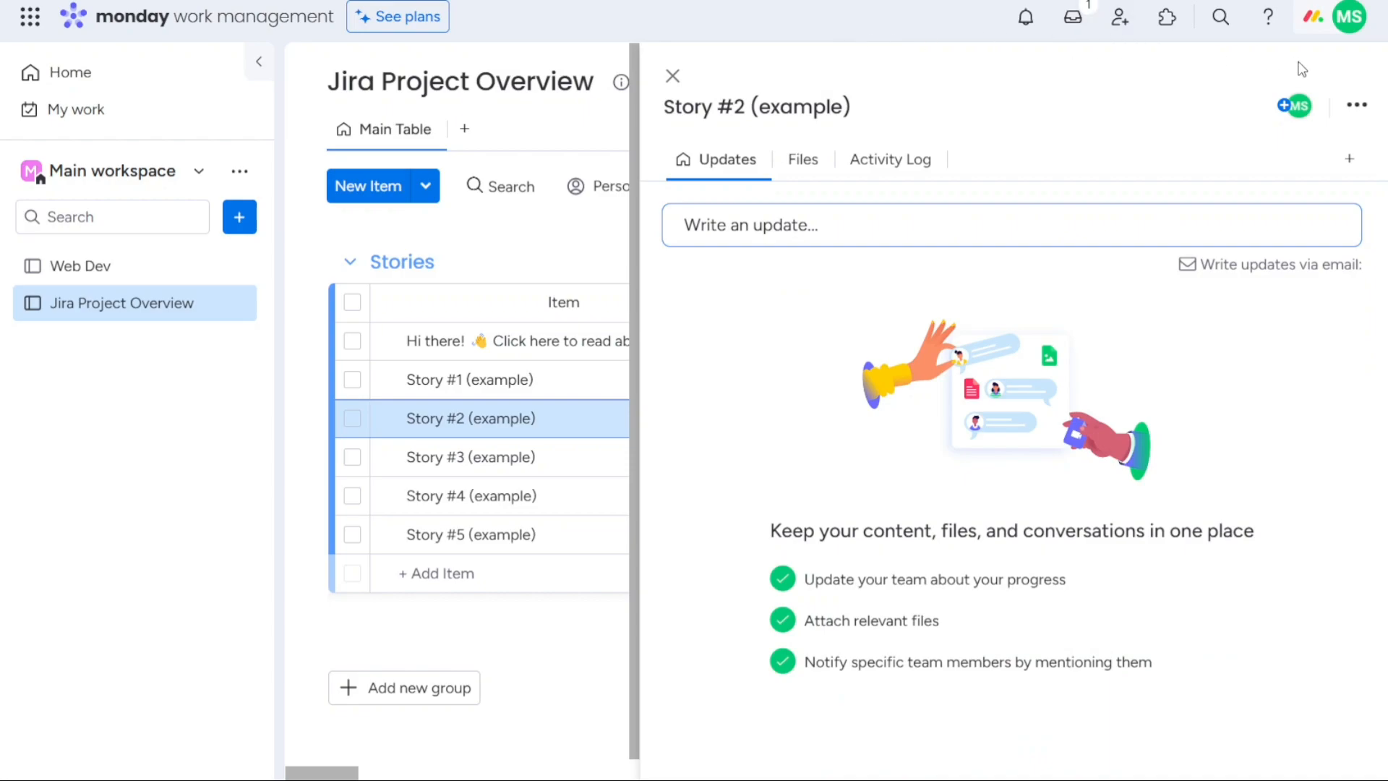
left_click(673, 75)
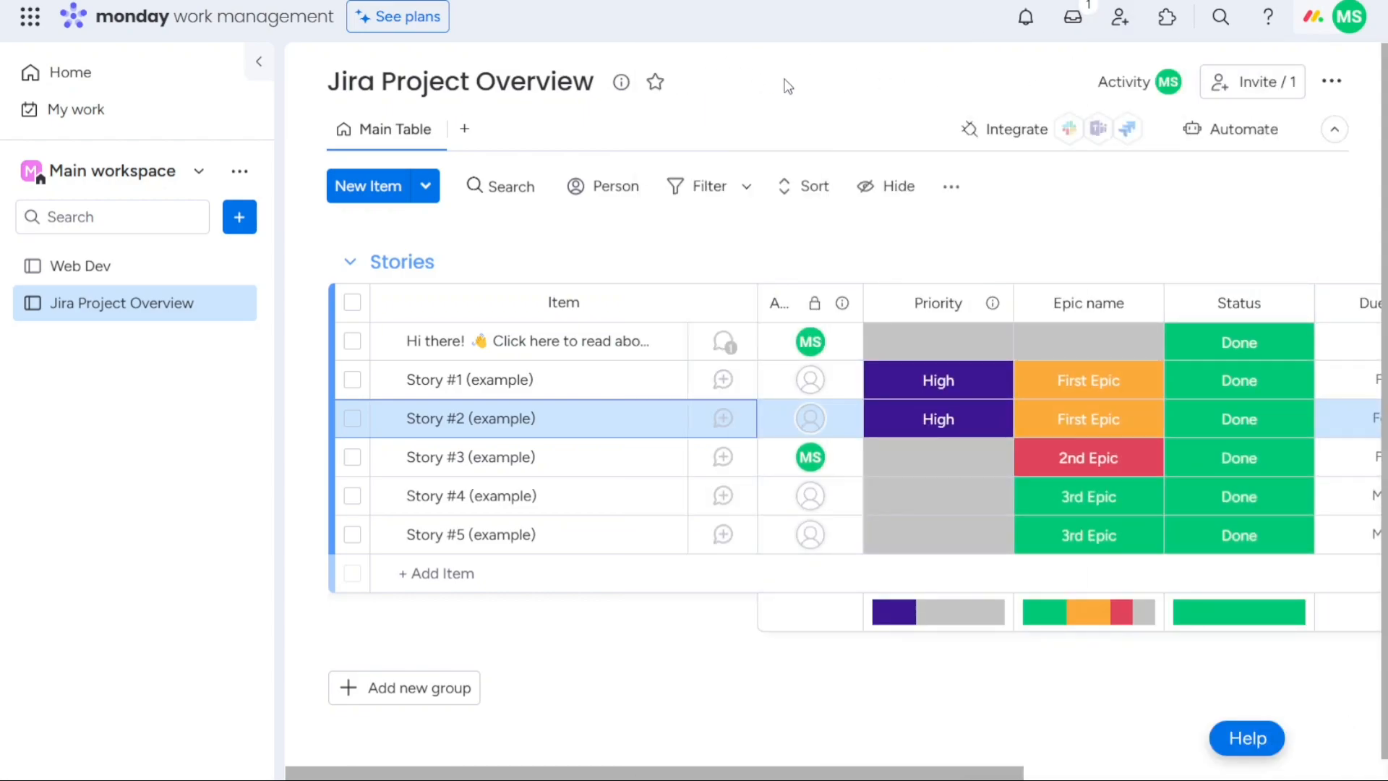
Step: Add the Jira Project Overview board to the favorites
left_click(657, 84)
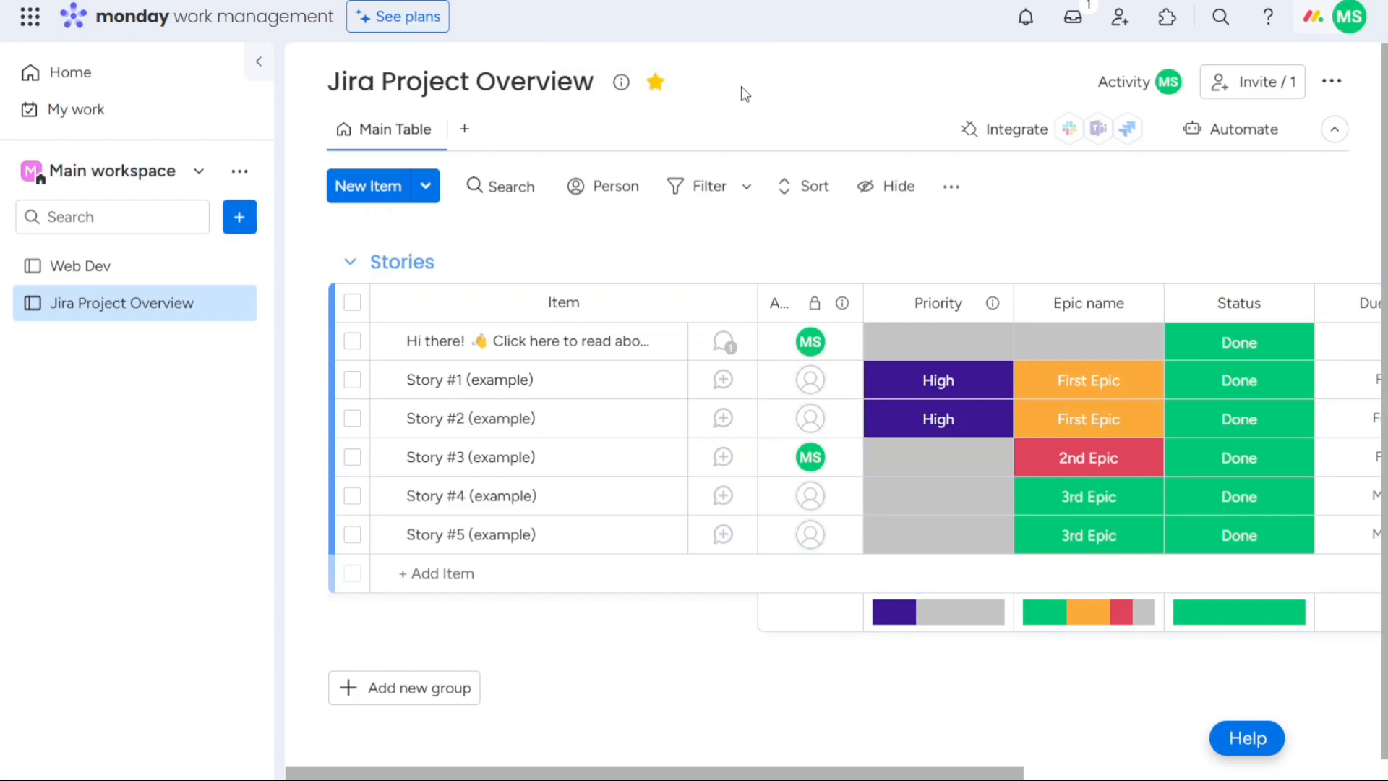